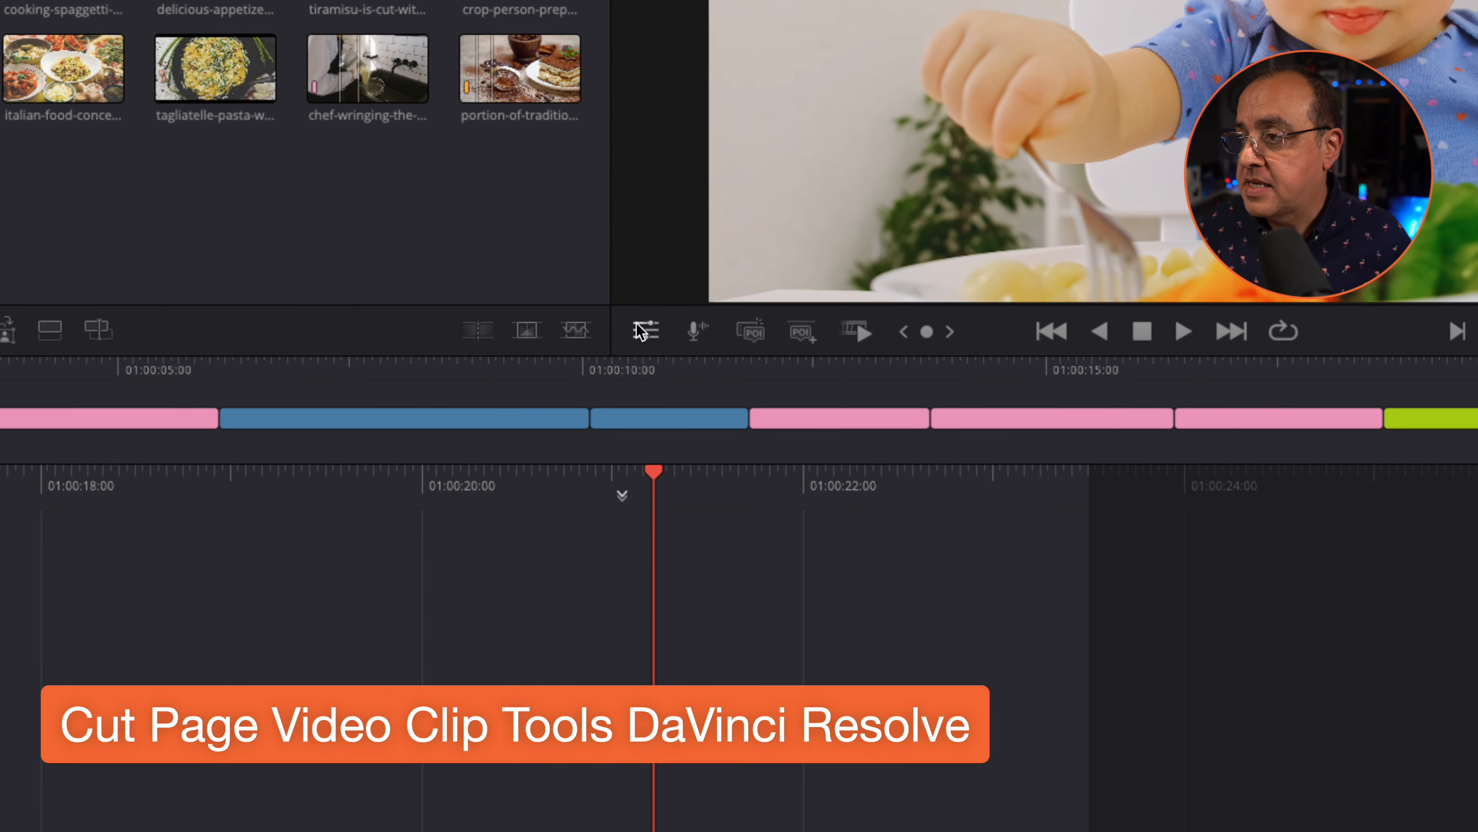
Show the clip tools and examine the settings of each, including Transform, Crop, Dynamic Zoom, Composite, Speed, Stabilization, Lens Correction and Auto Color.
left_click(639, 329)
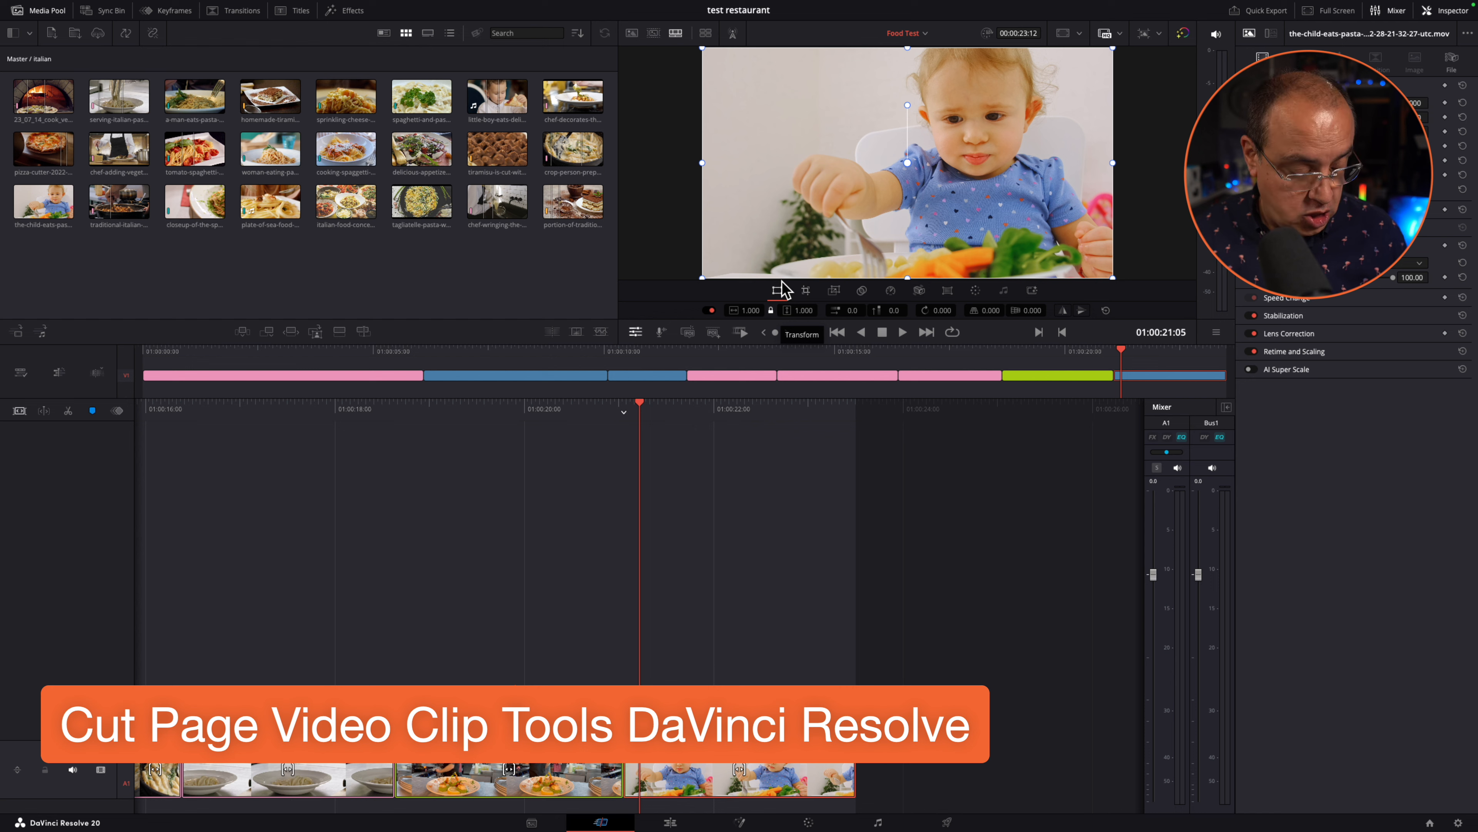
left_click(807, 290)
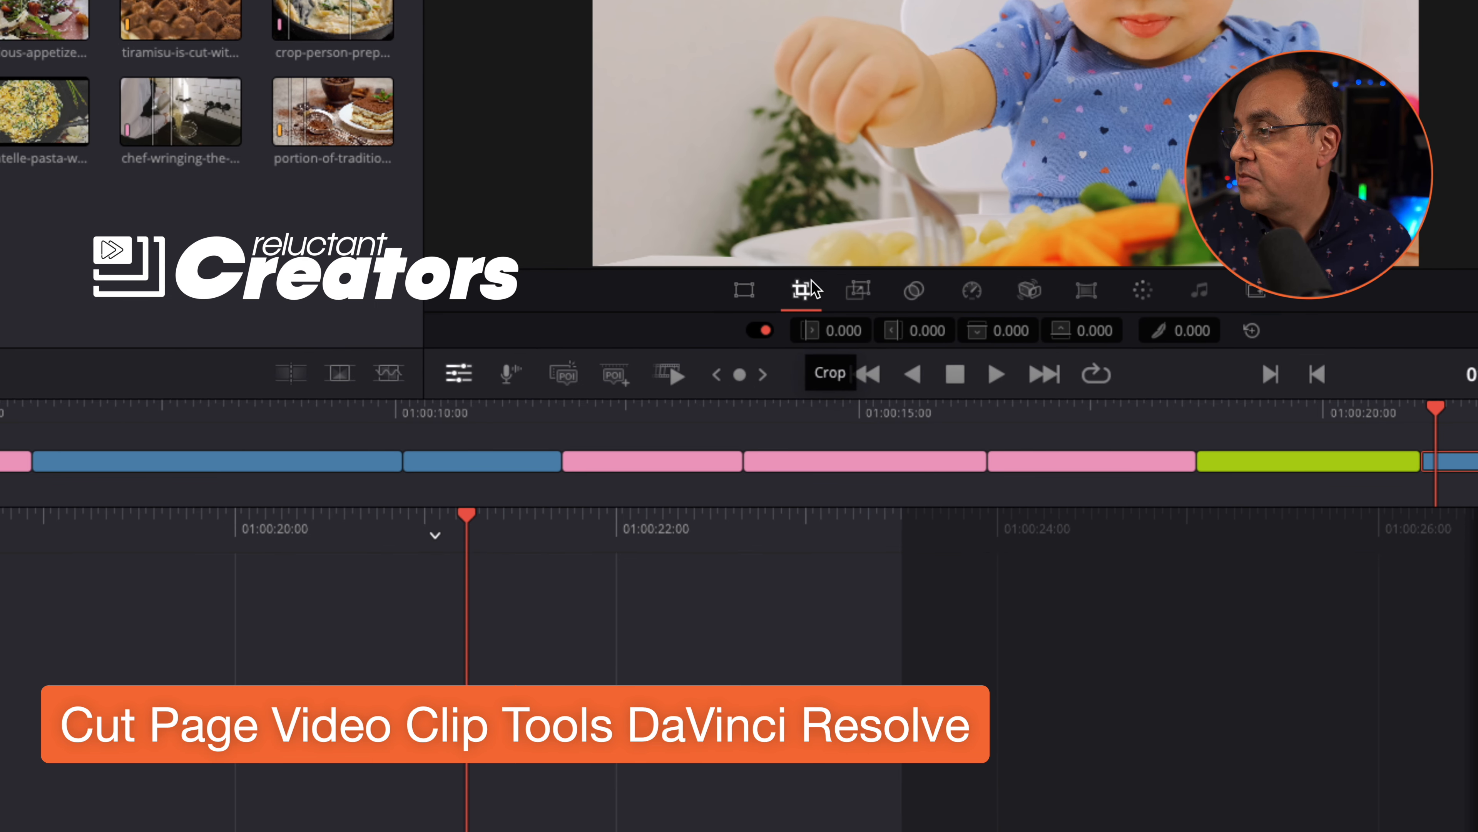
left_click(810, 289)
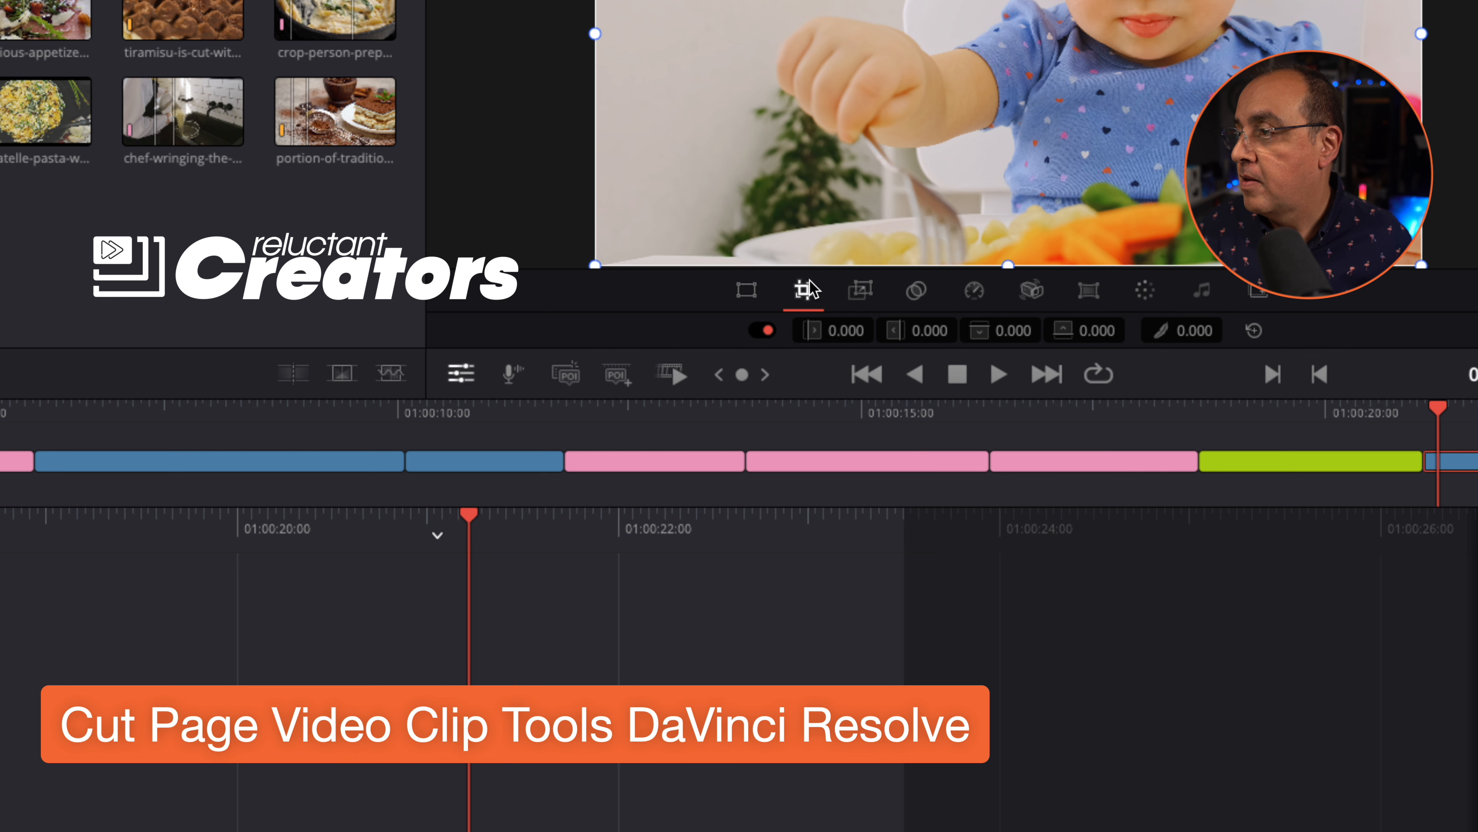
left_click(860, 289)
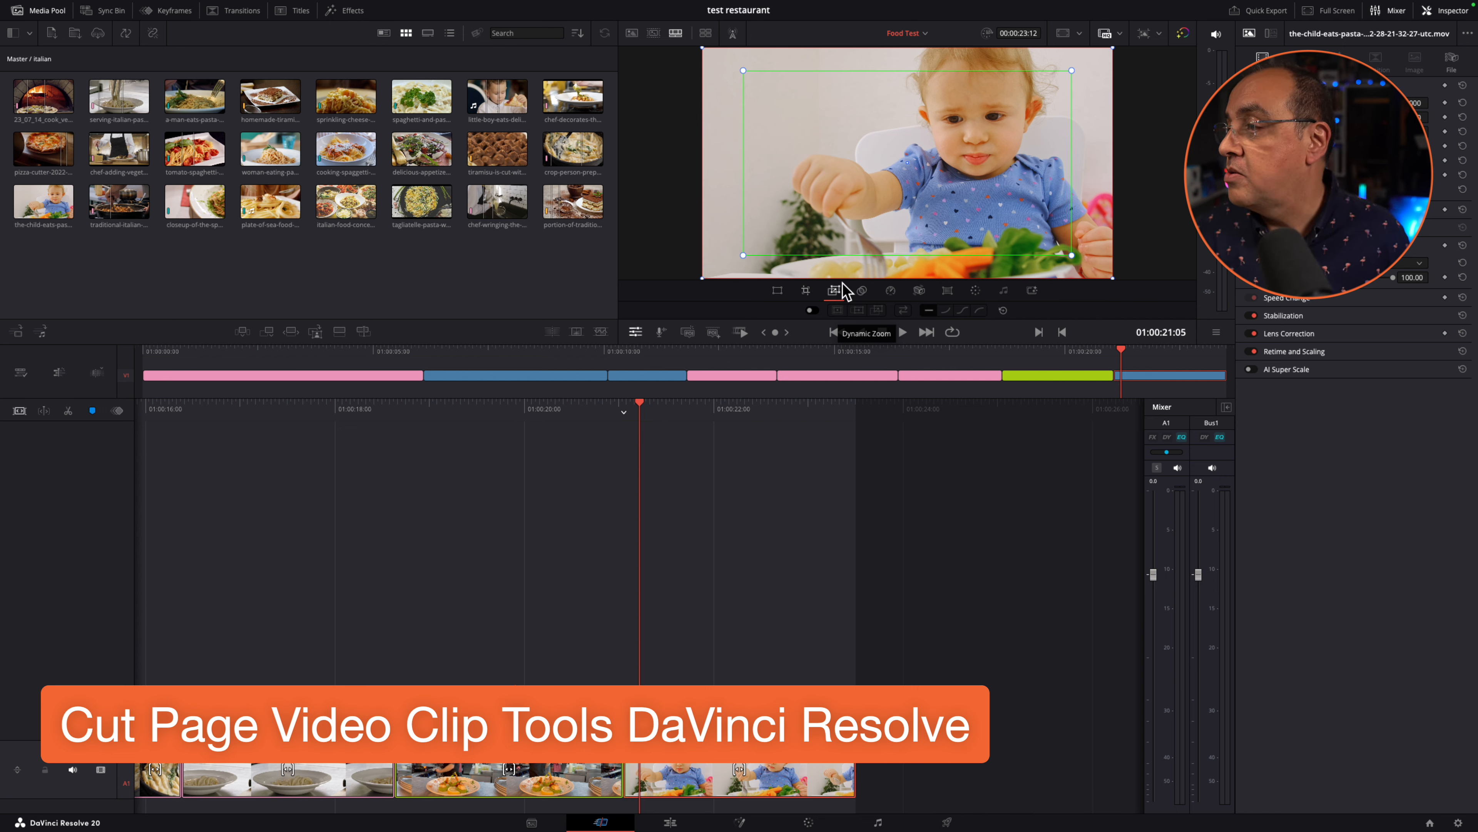
left_click(865, 279)
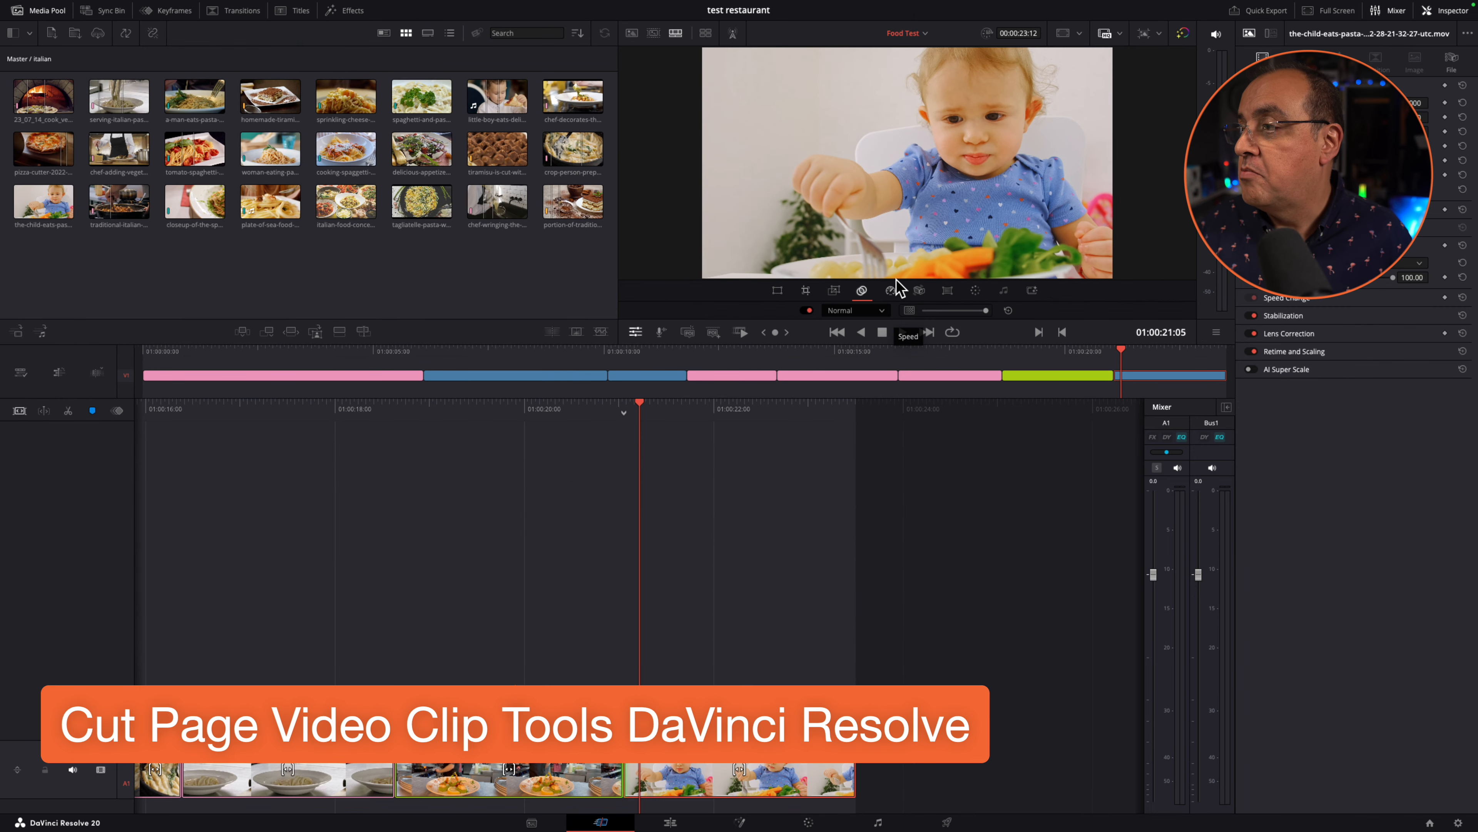
left_click(891, 290)
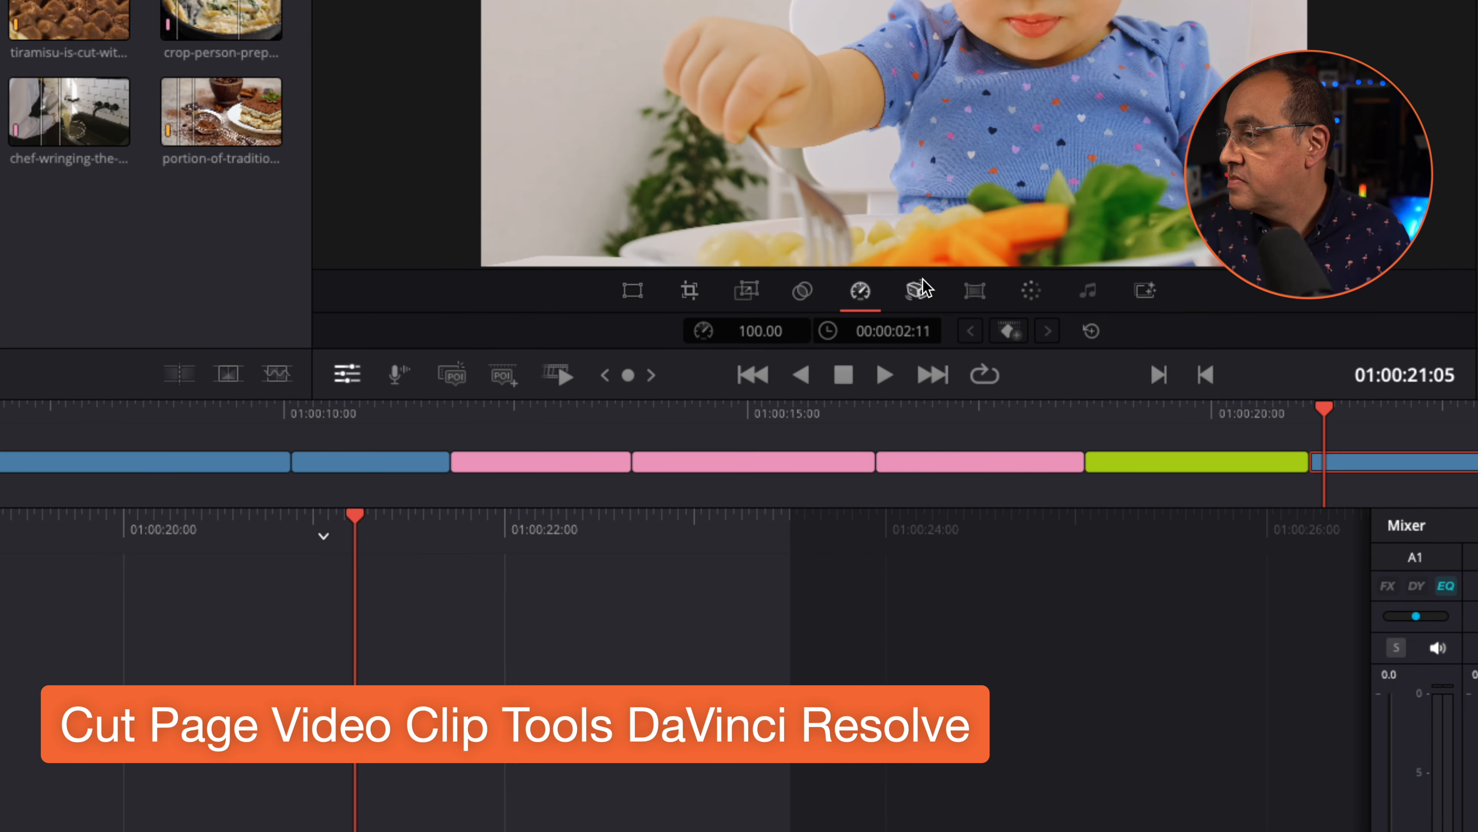
left_click(923, 288)
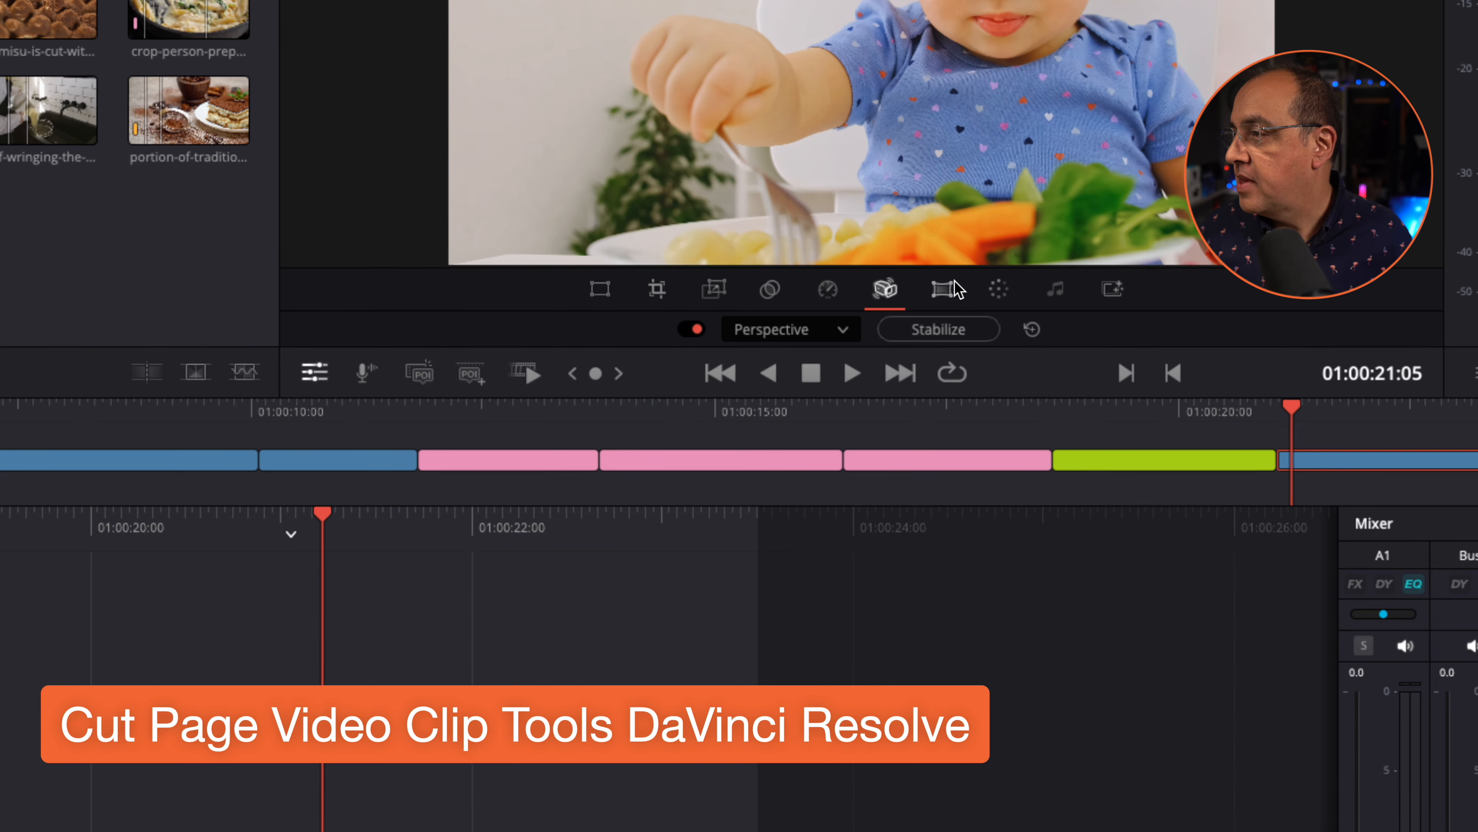
left_click(955, 283)
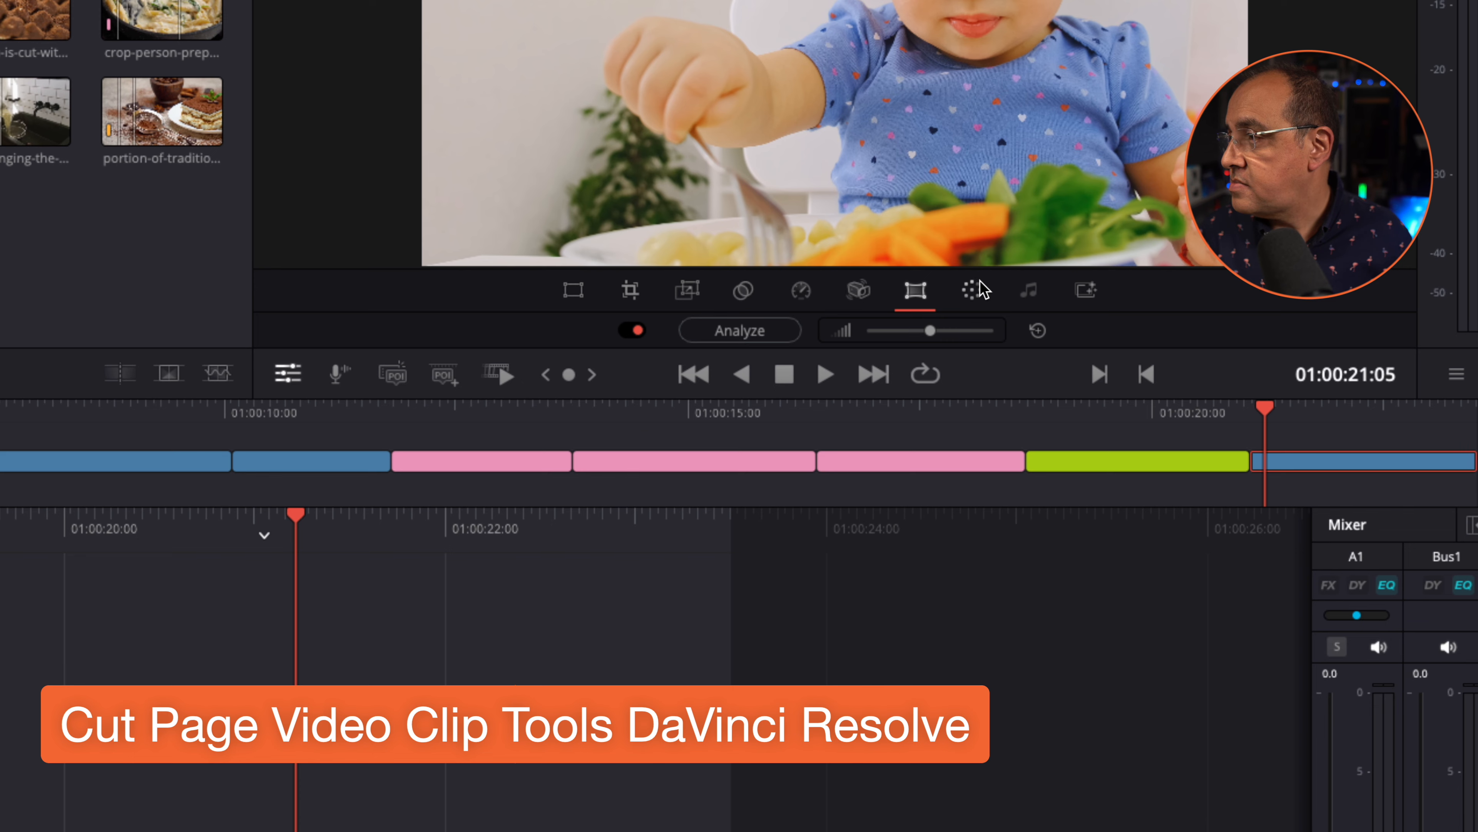
left_click(979, 283)
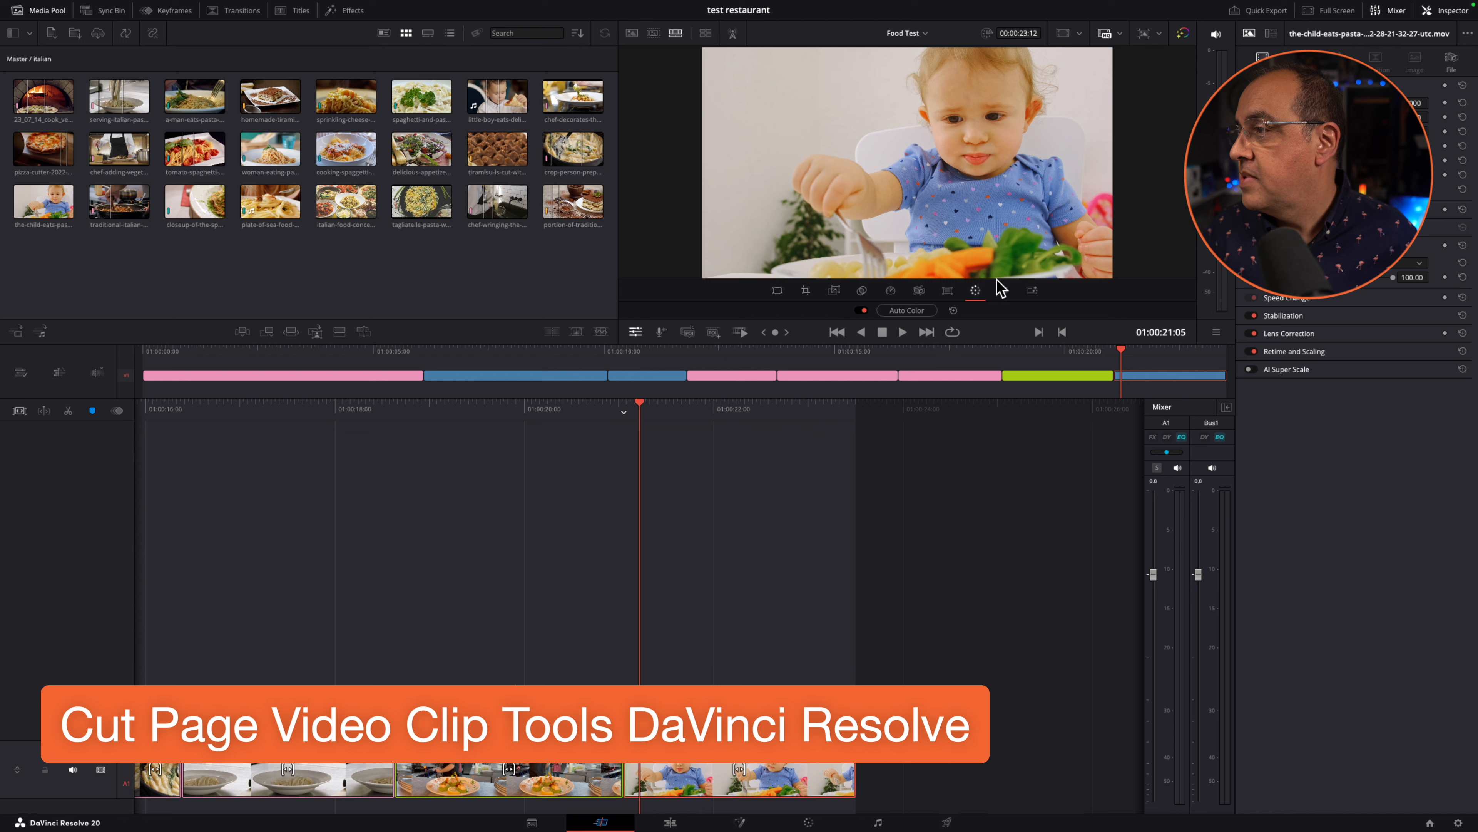
left_click(1032, 290)
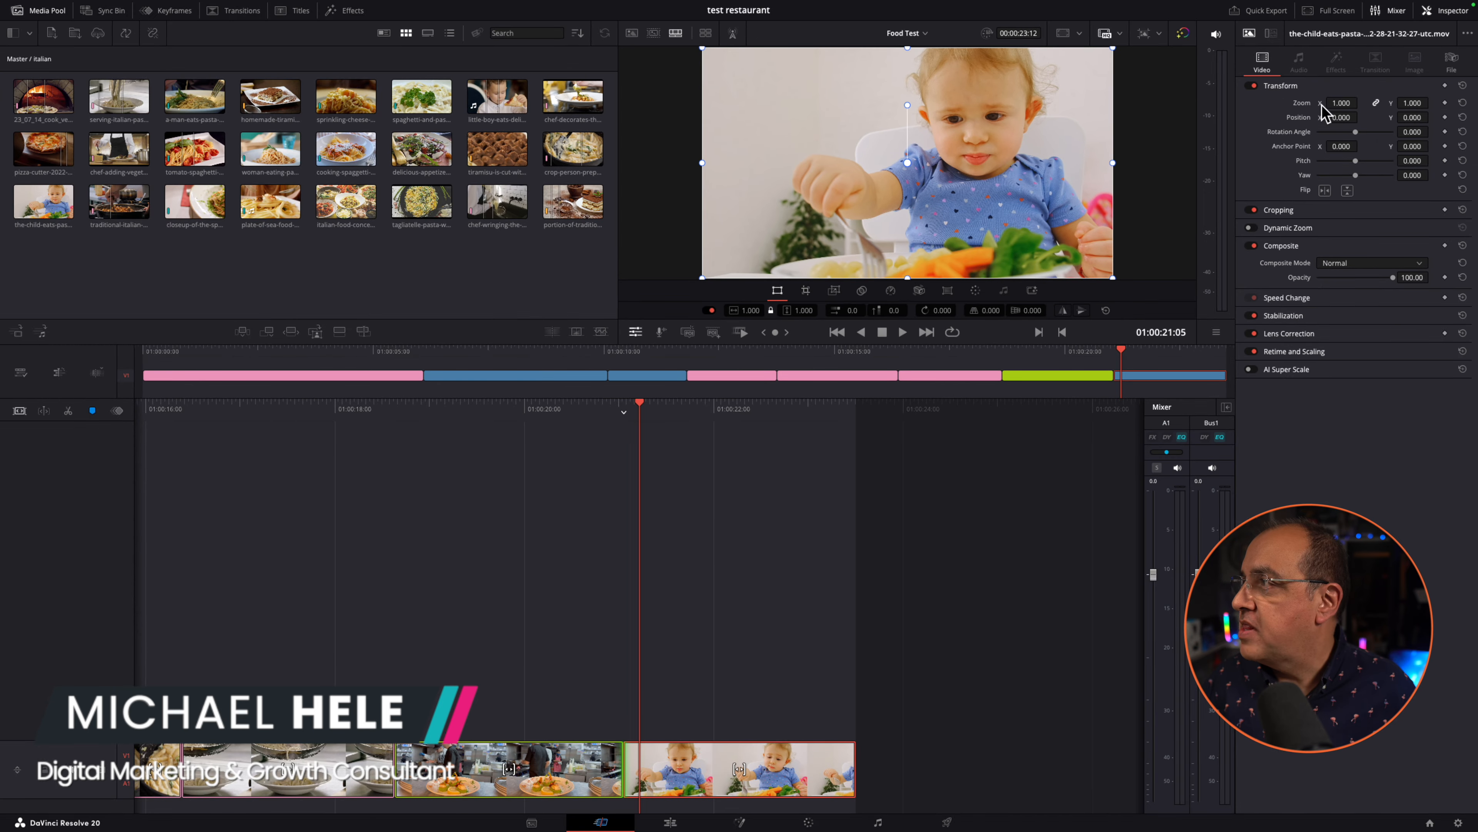
Try scaling the child-eating clip to a zoom of 0.920 in the Inspector's Transform settings, and reset the zoom.
mouse_move(1317, 103)
left_mouse_down()
mouse_move(1338, 104)
mouse_move(1302, 104)
mouse_move(1334, 104)
left_mouse_up()
left_click(1341, 103)
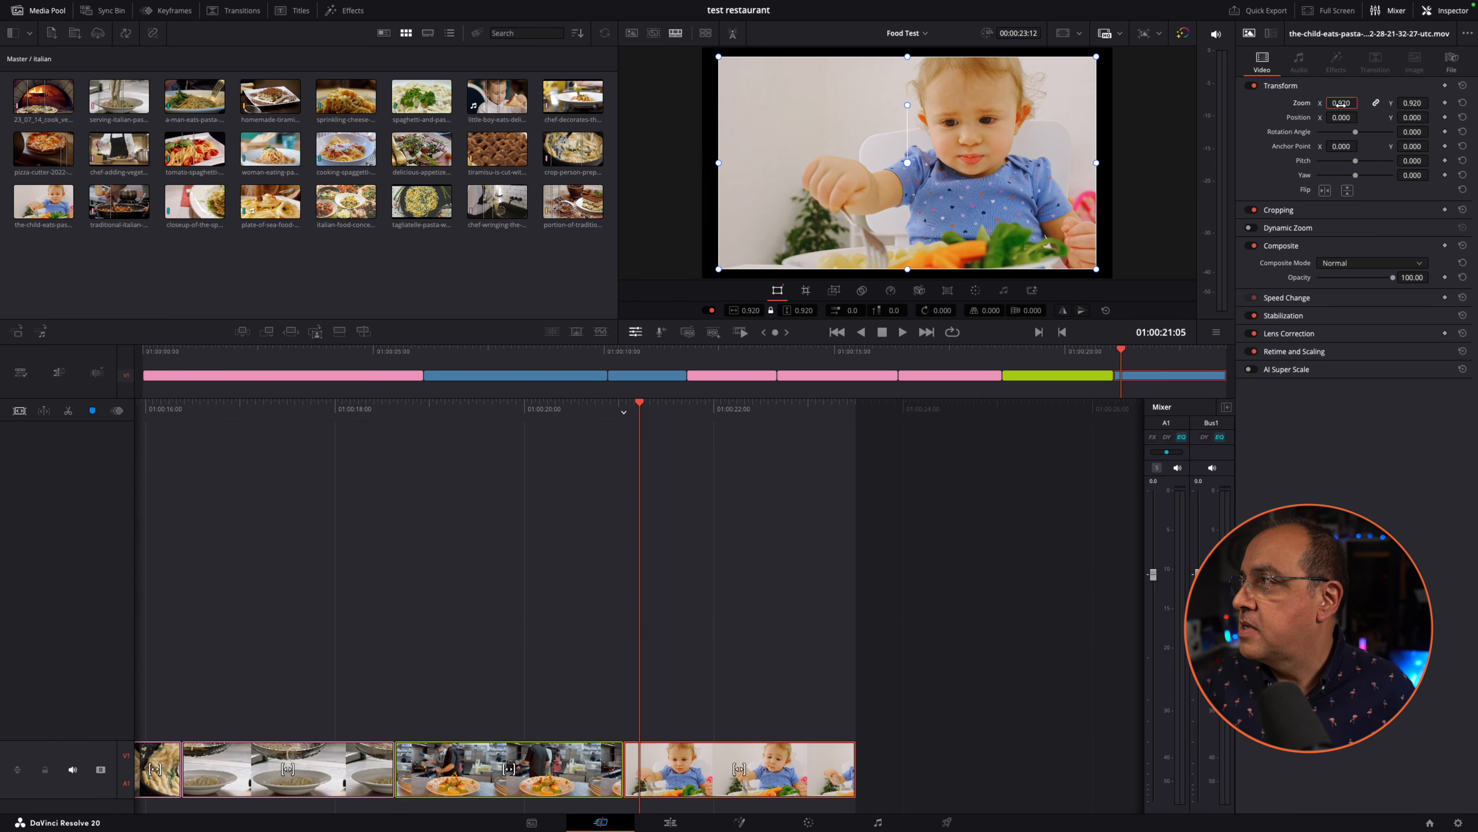
double_click(1310, 98)
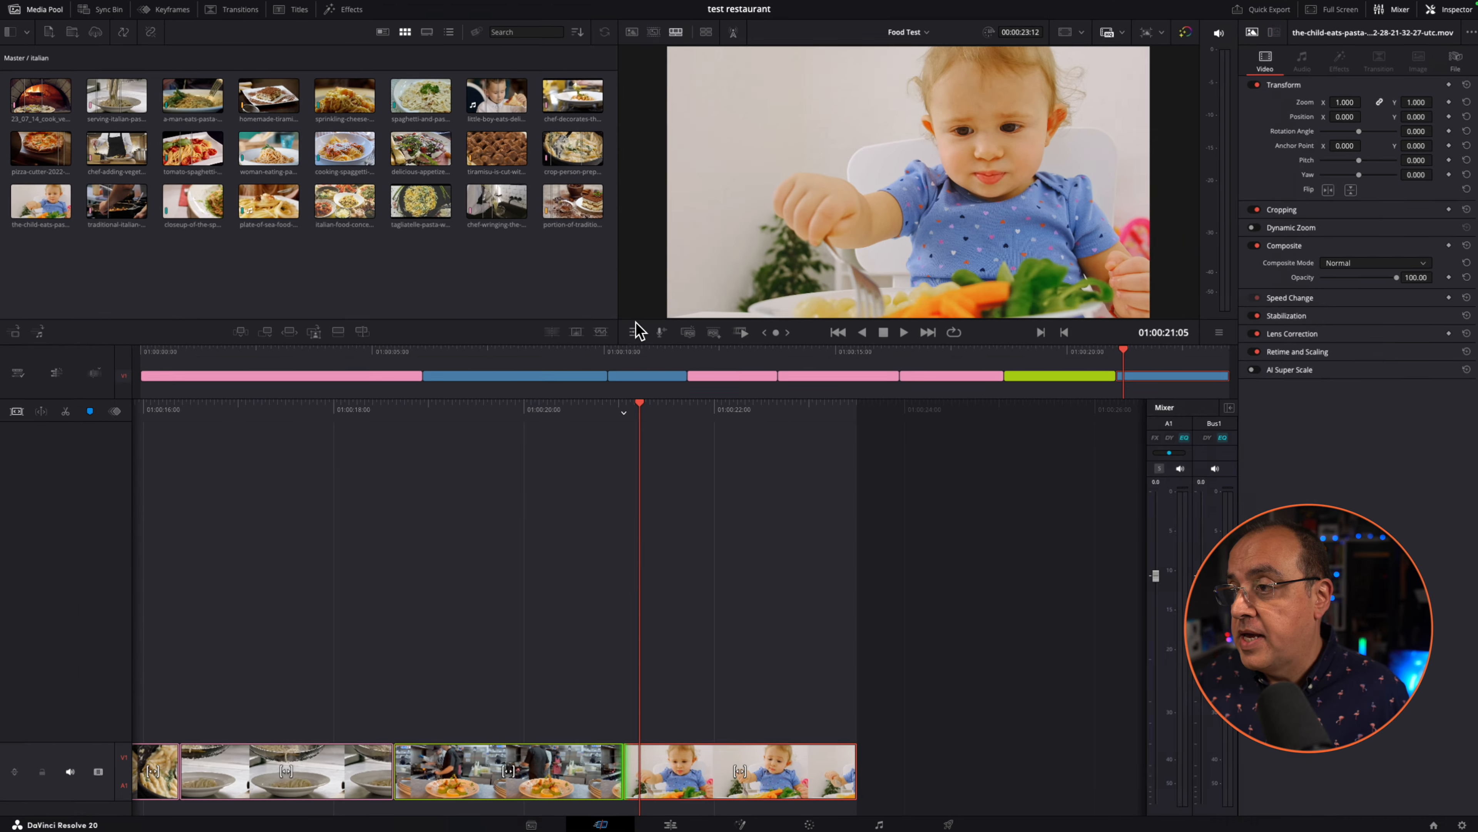
Show the clip tools, collapse and expand the Inspector's Transform section, and hide the clip tools again.
left_click(635, 332)
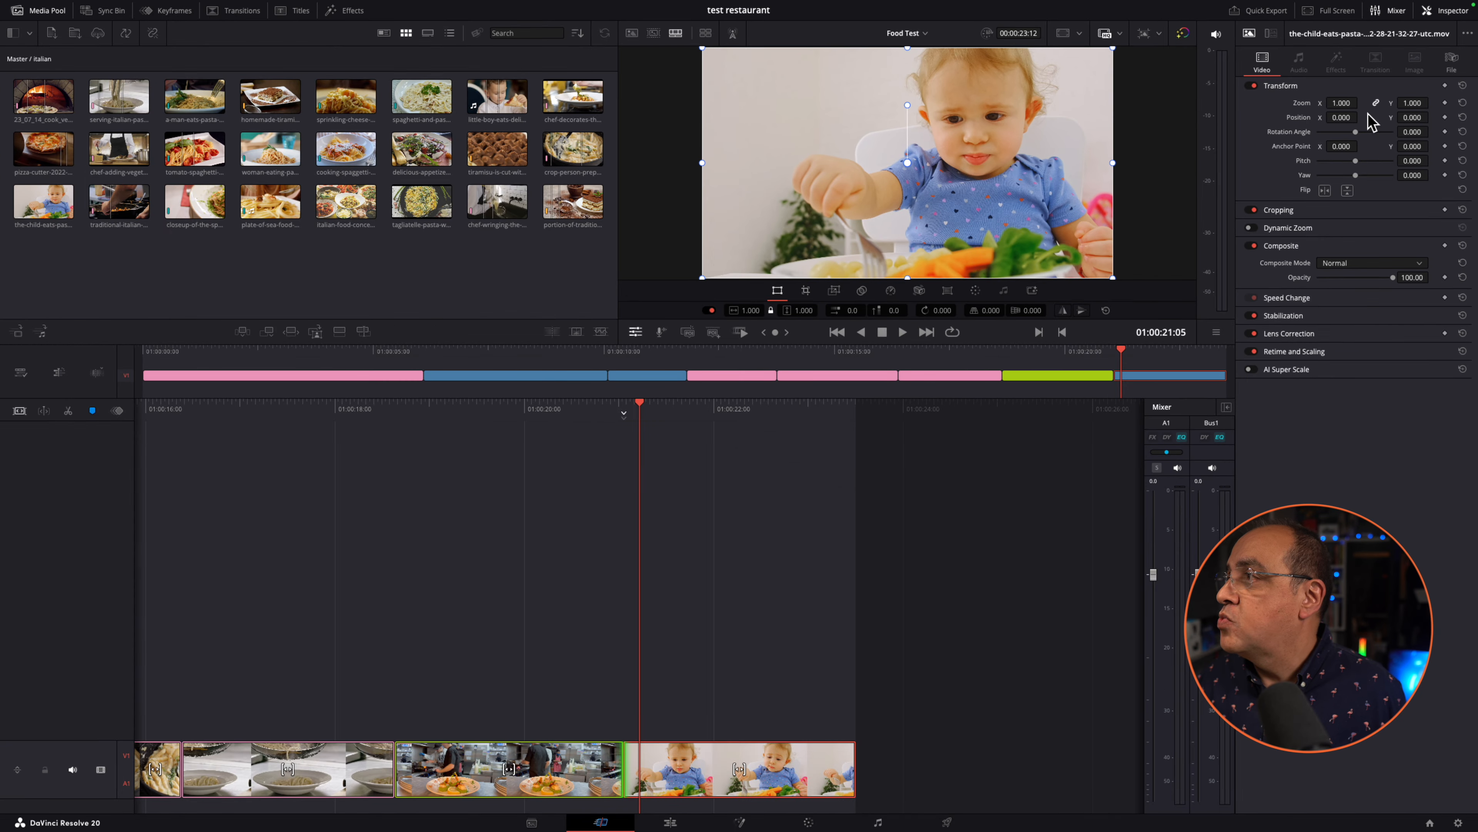
left_click(1338, 85)
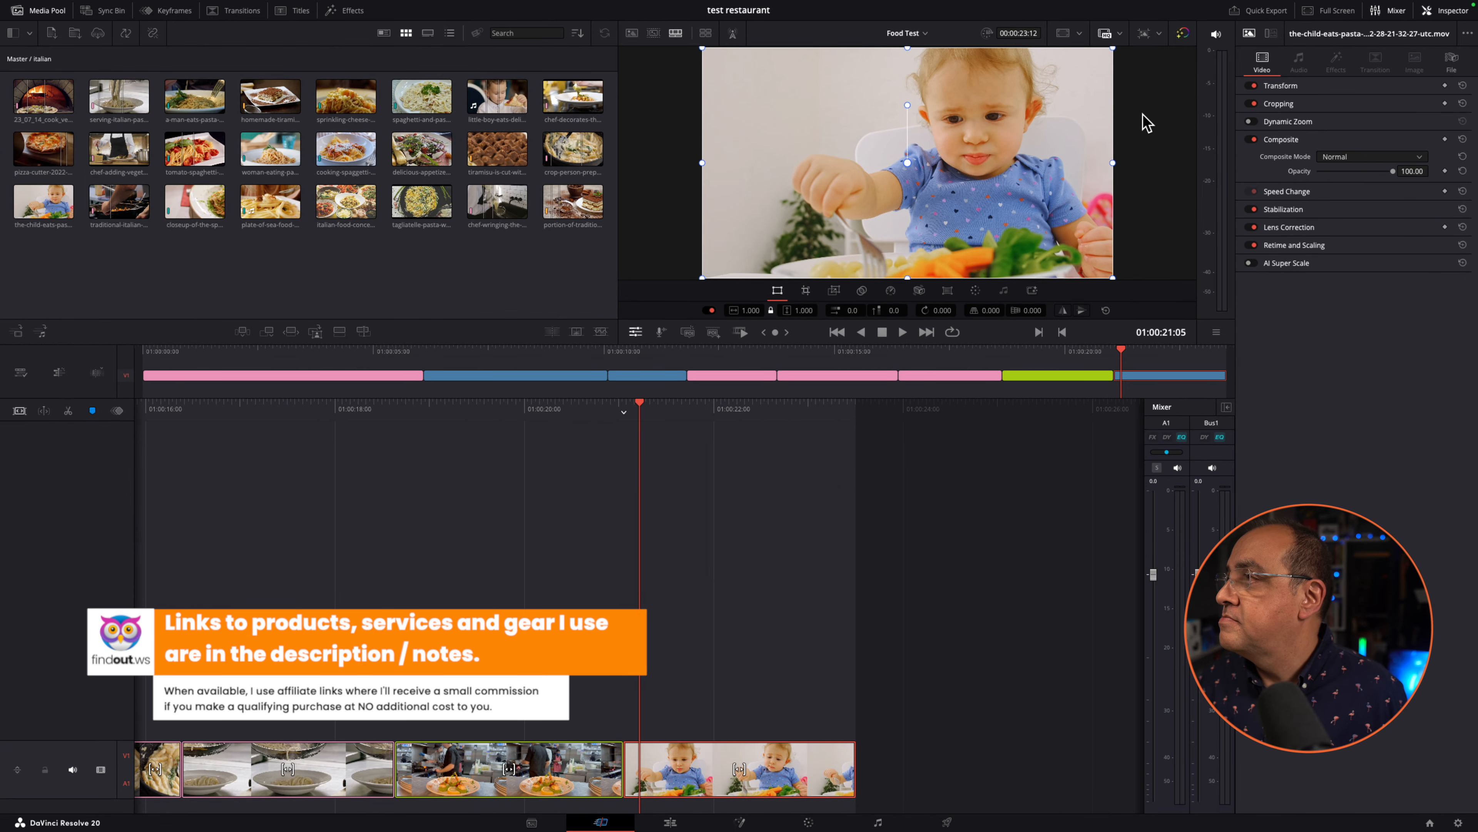
left_click(947, 290)
left_click(1292, 83)
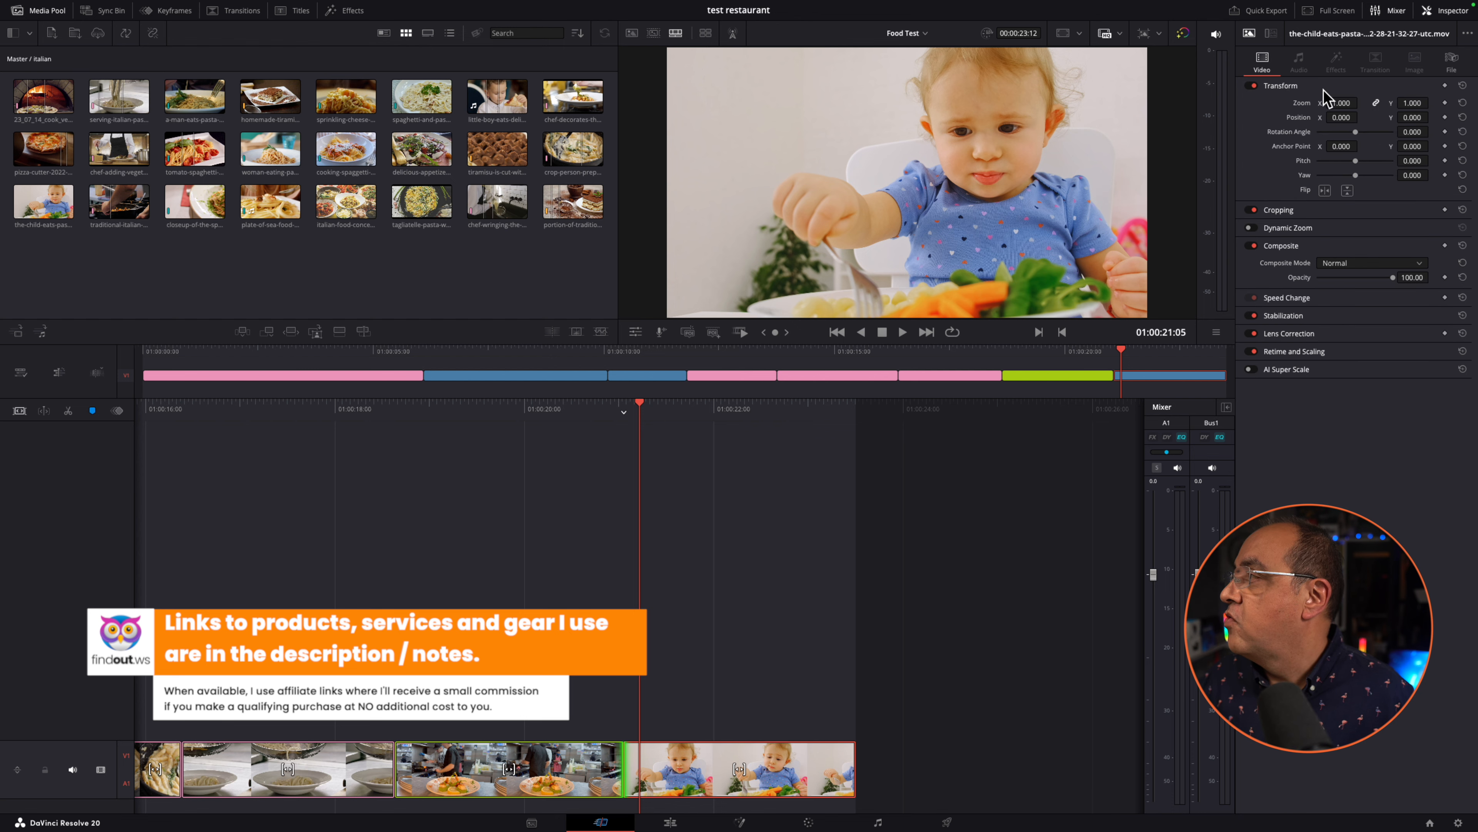
Try scaling the clip to a zoom of 0.750 with the clip tools hidden, and reset the zoom.
left_click_drag(1333, 102, 1411, 102)
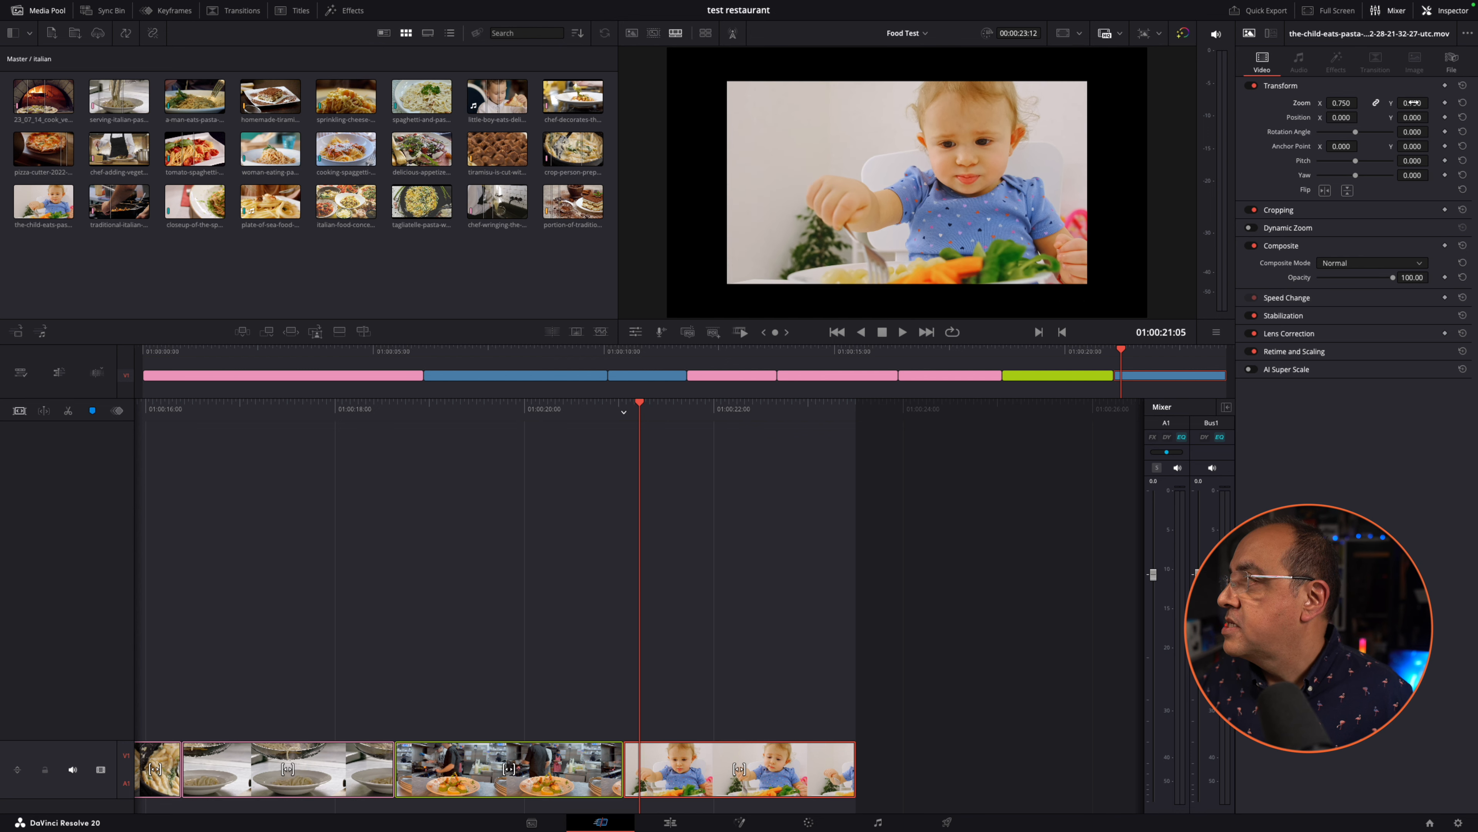
left_click(1463, 102)
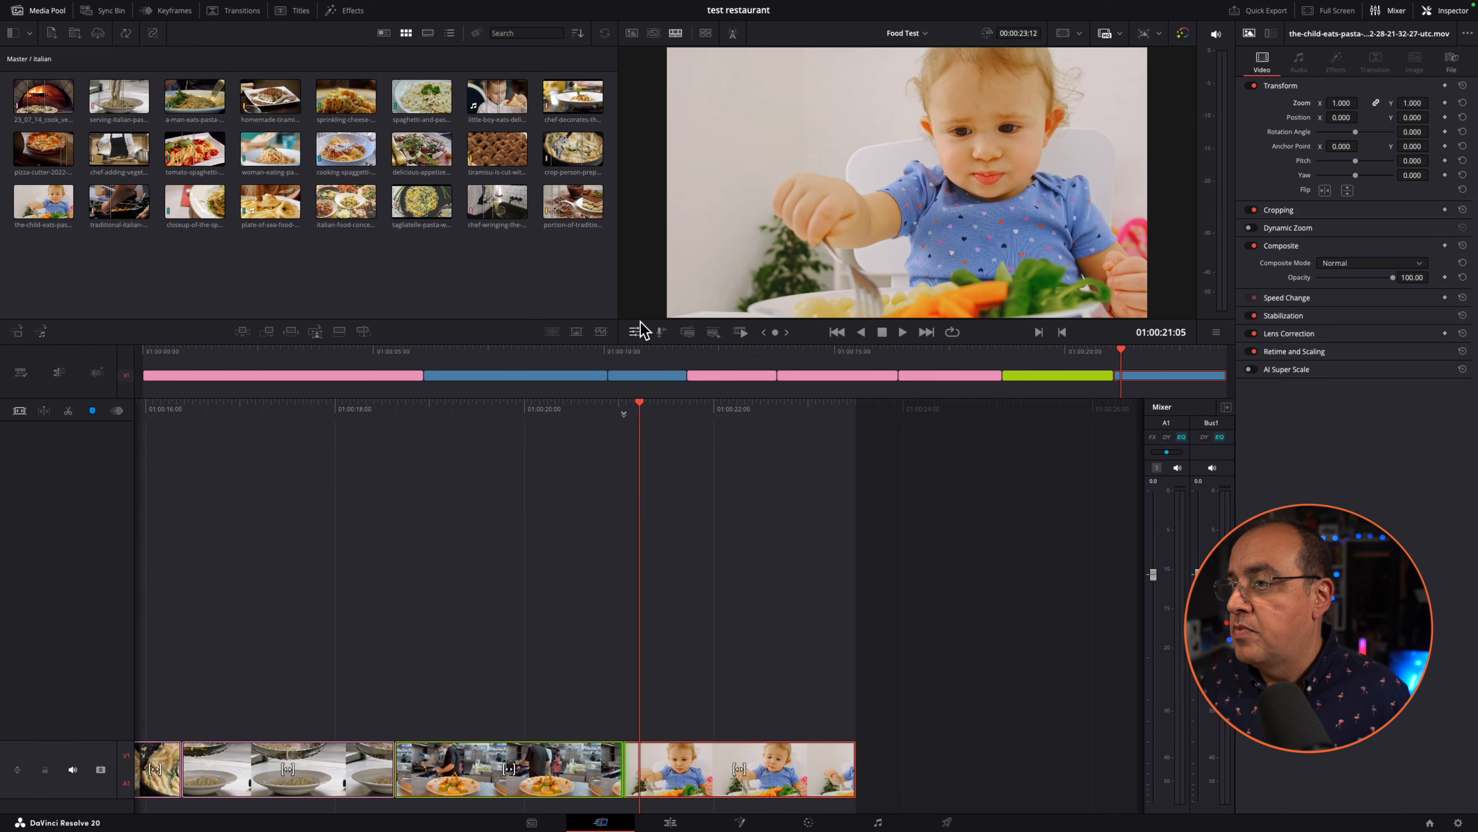
Show the clip tools and try scaling the clip to about 0.679 and rotating it to about -15.158, resetting the transform.
left_click(639, 326)
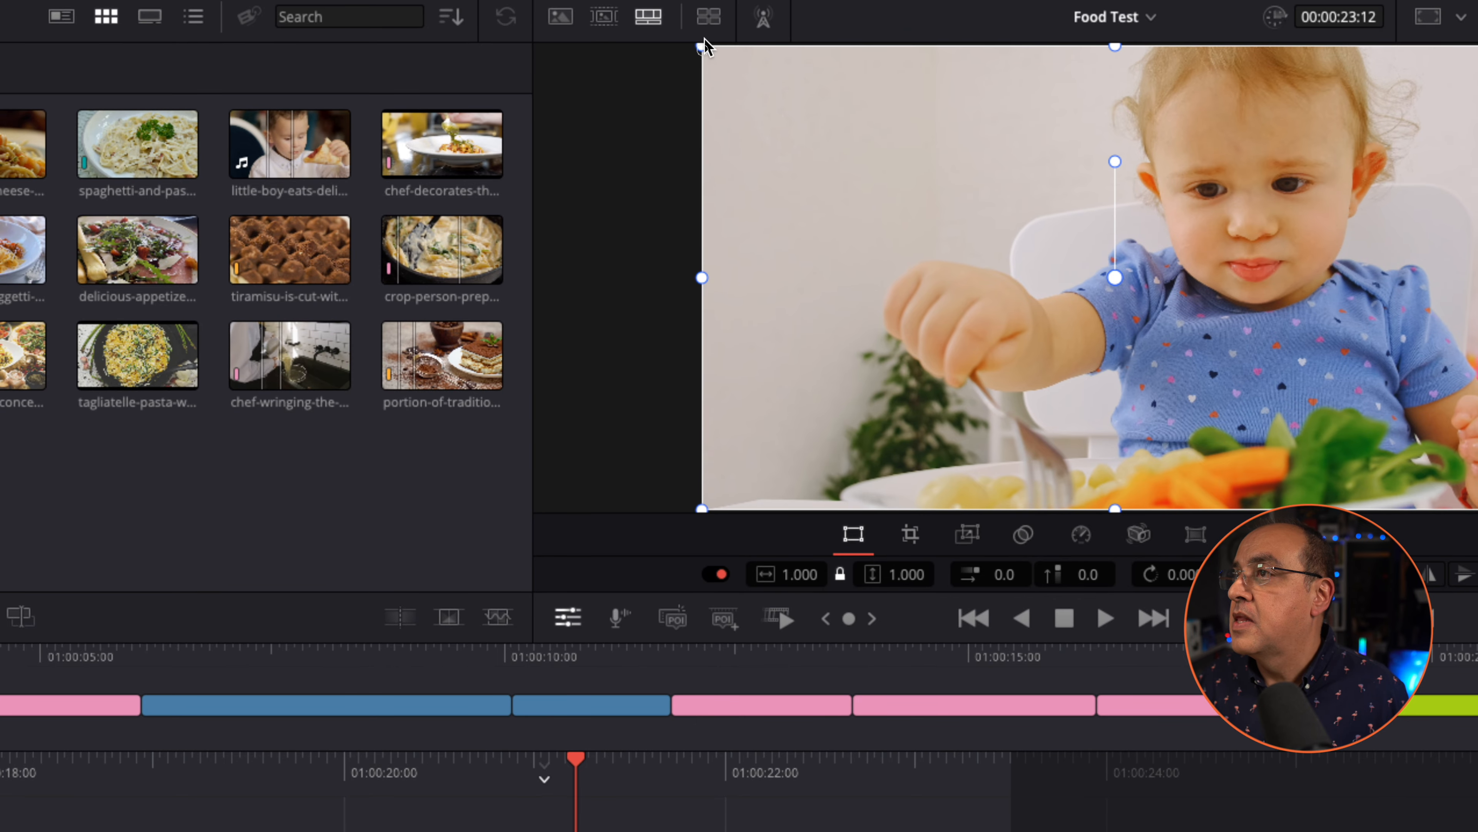
left_click_drag(702, 46, 795, 133)
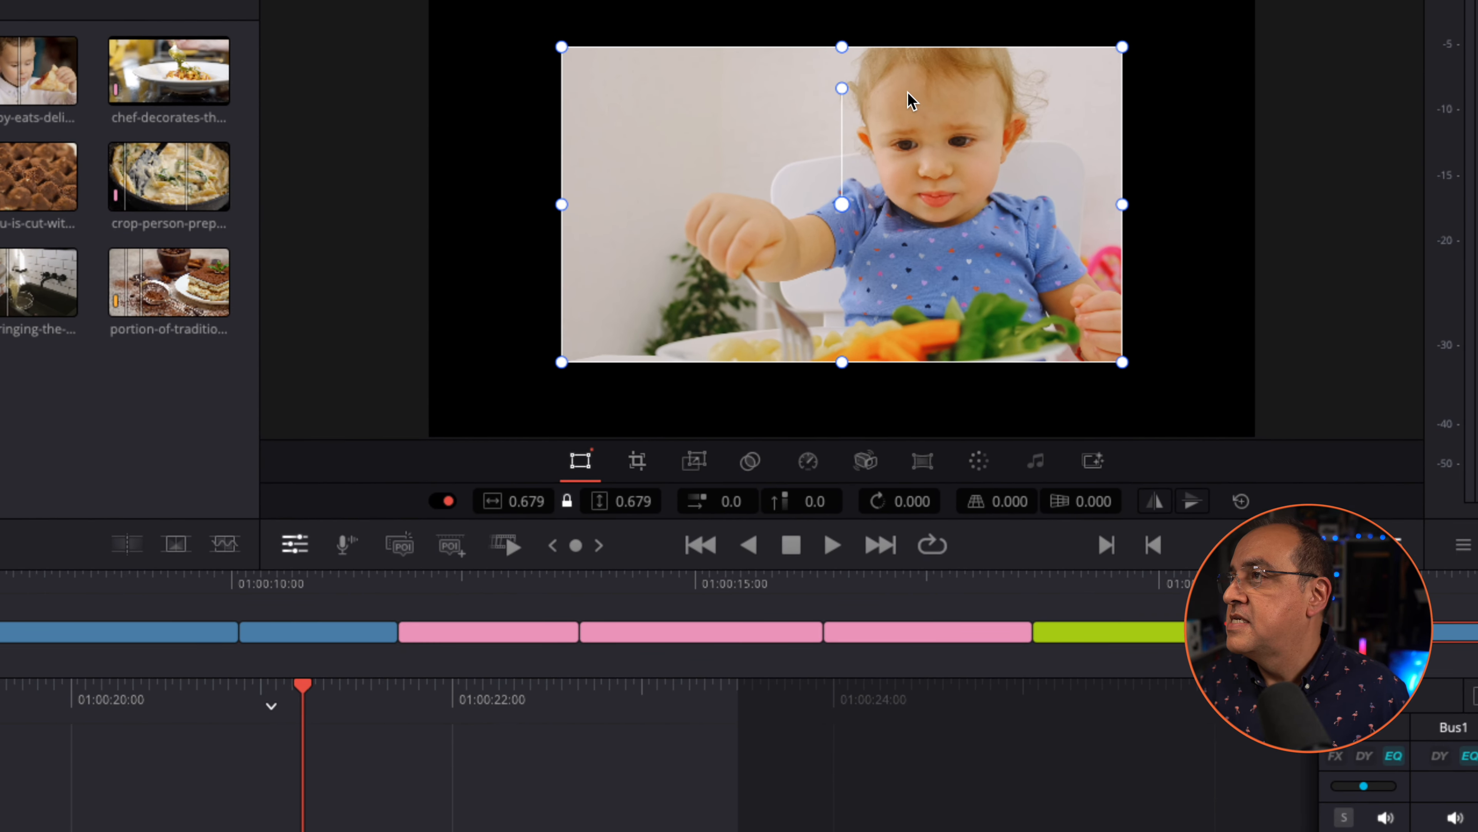
mouse_move(908, 94)
left_mouse_down()
mouse_move(954, 95)
mouse_move(929, 99)
left_mouse_up()
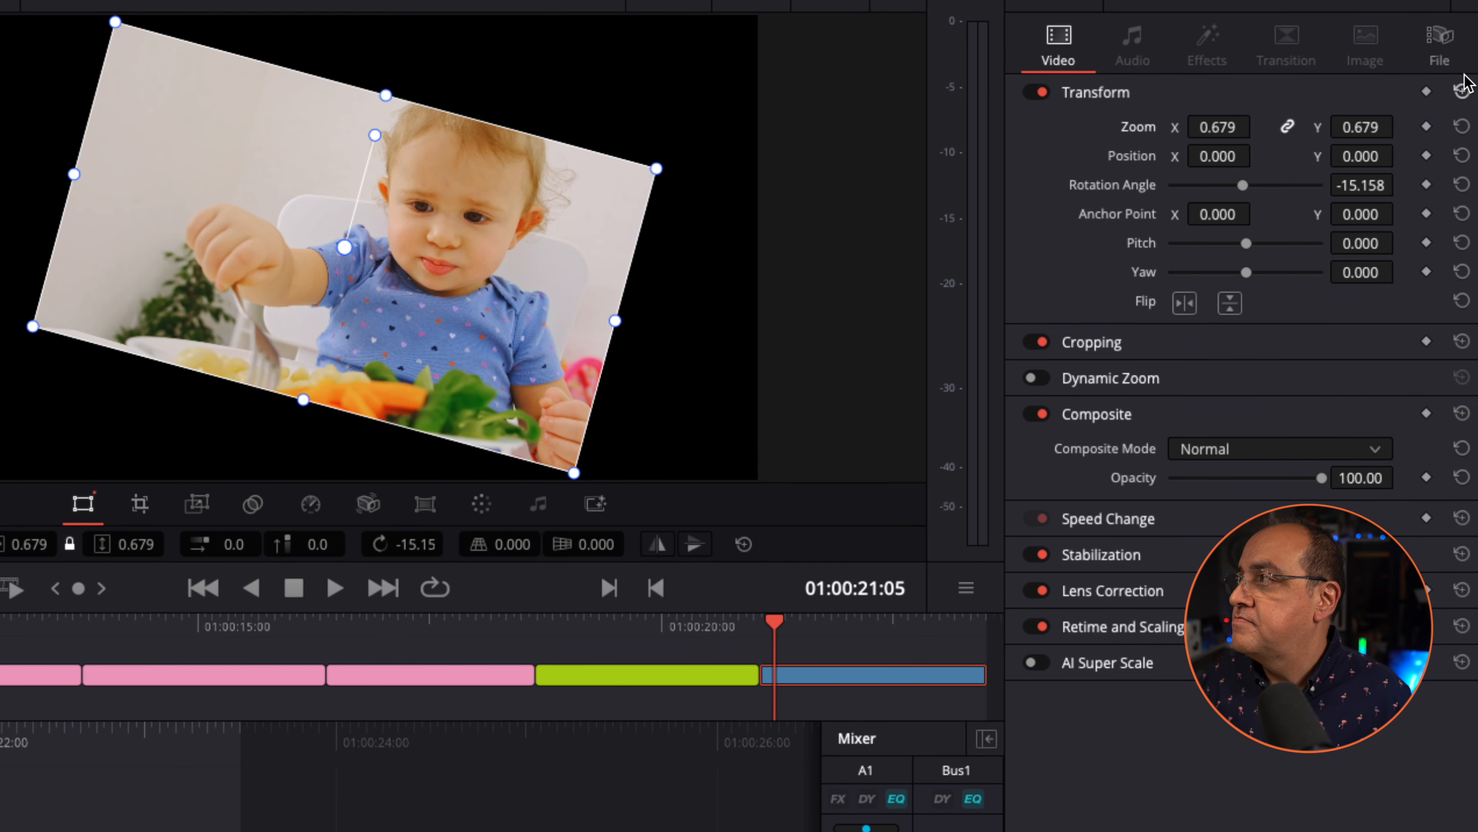
left_click(1462, 89)
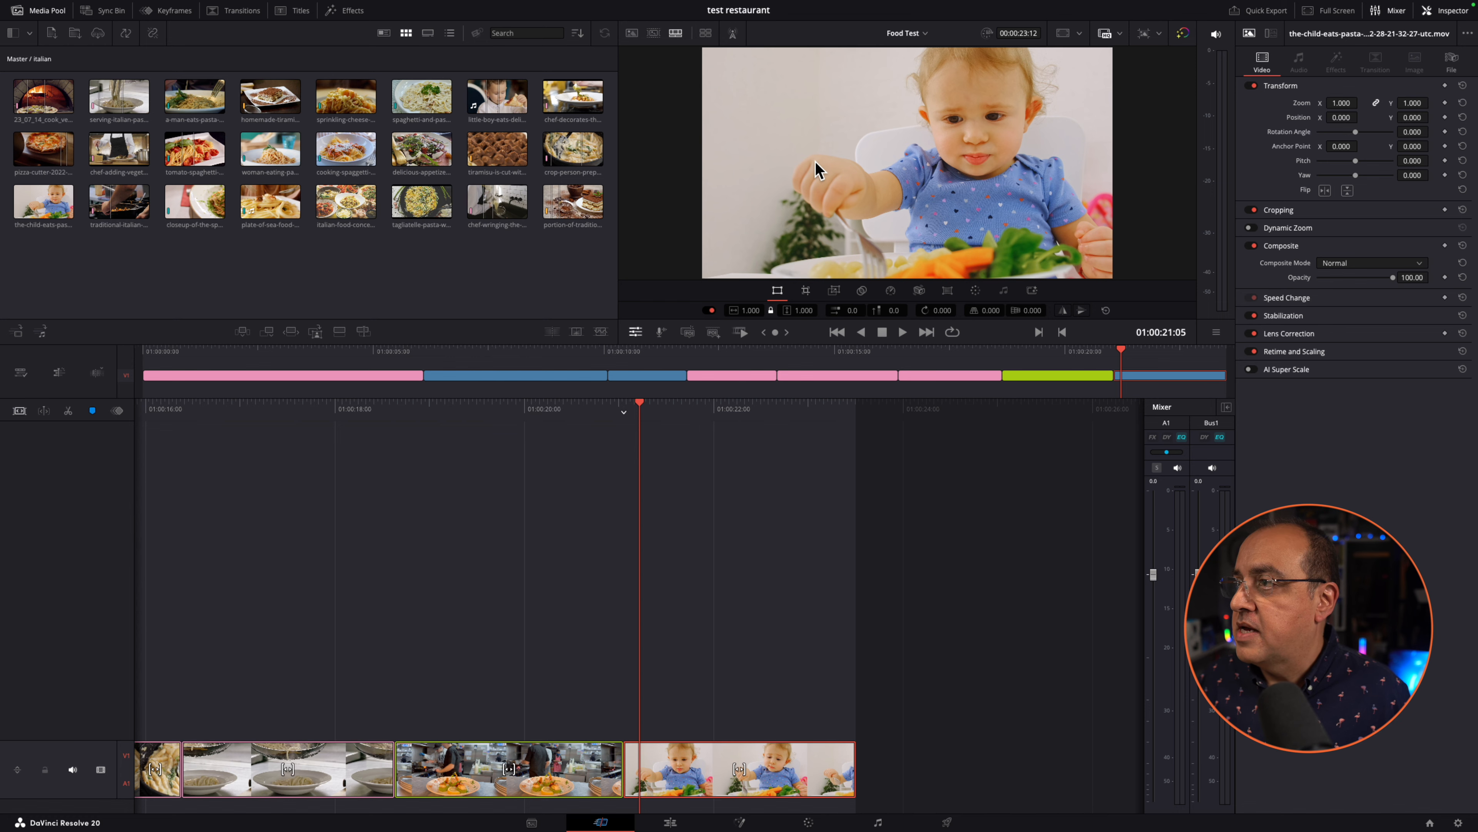
Scale the clip to about 0.621 and rotate it to about -13.159 using the Transform handles in the viewer.
left_click(779, 289)
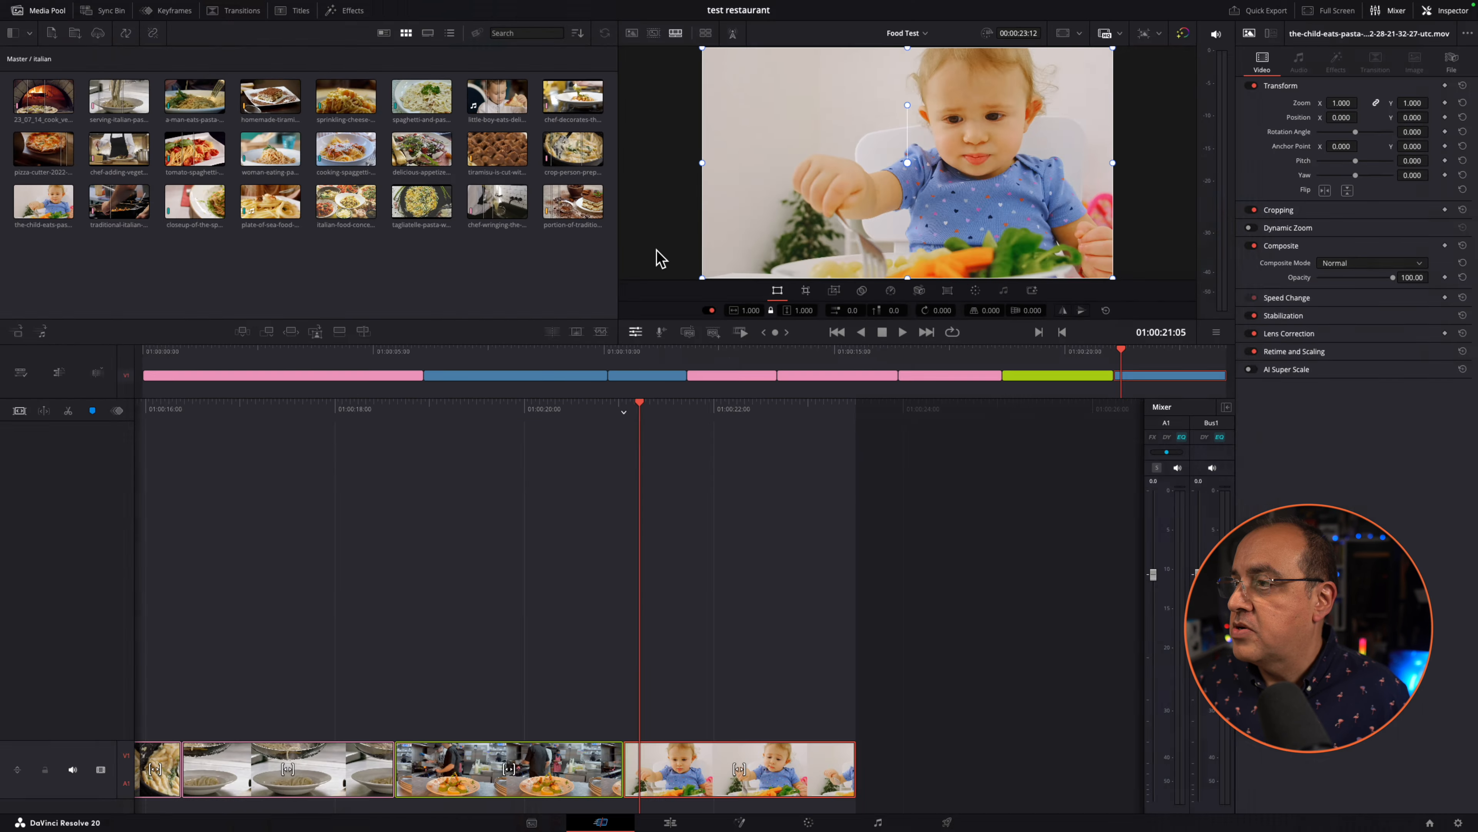
left_click_drag(704, 270, 751, 224)
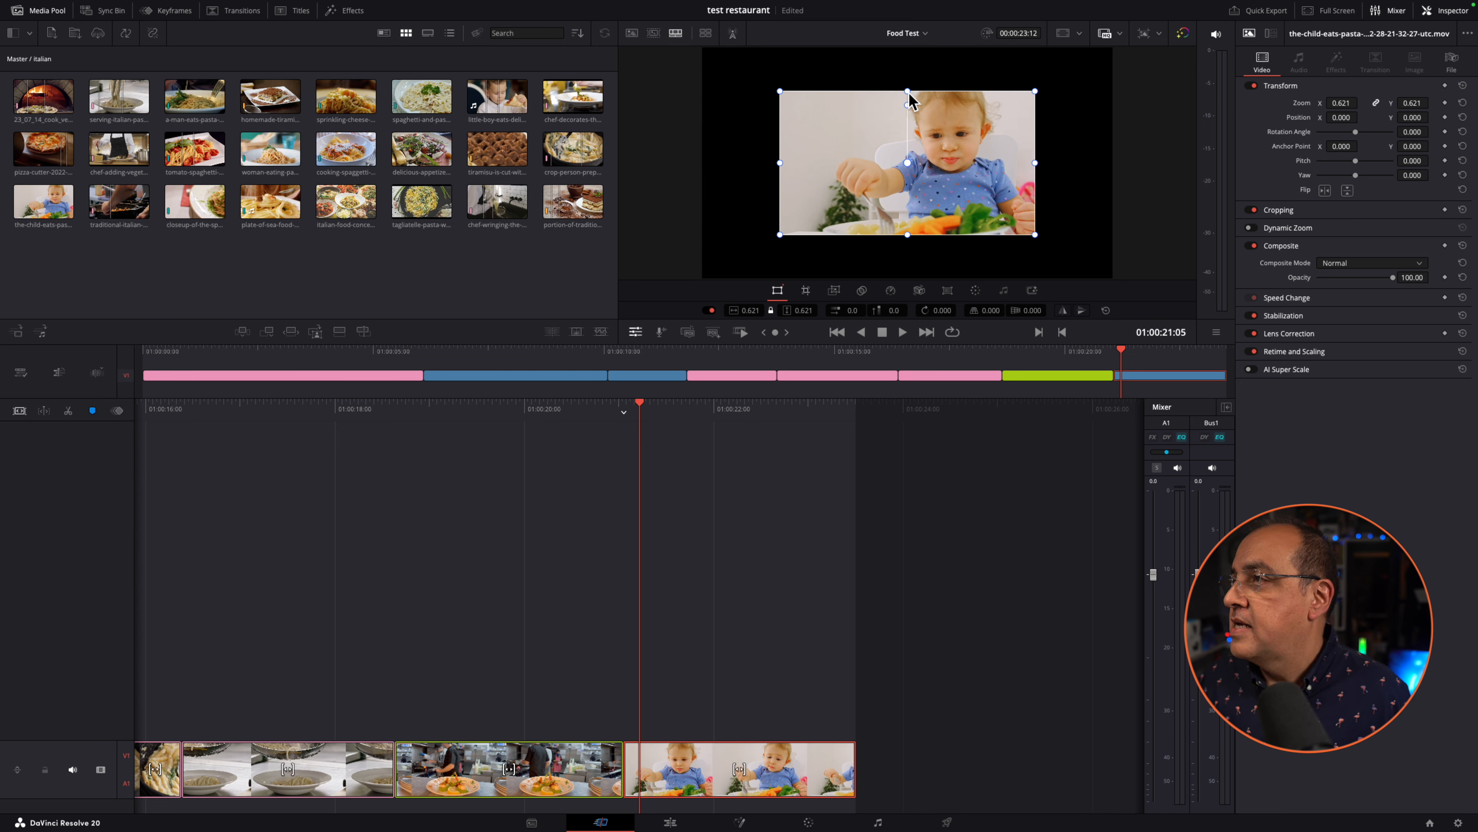
left_click_drag(910, 100, 924, 102)
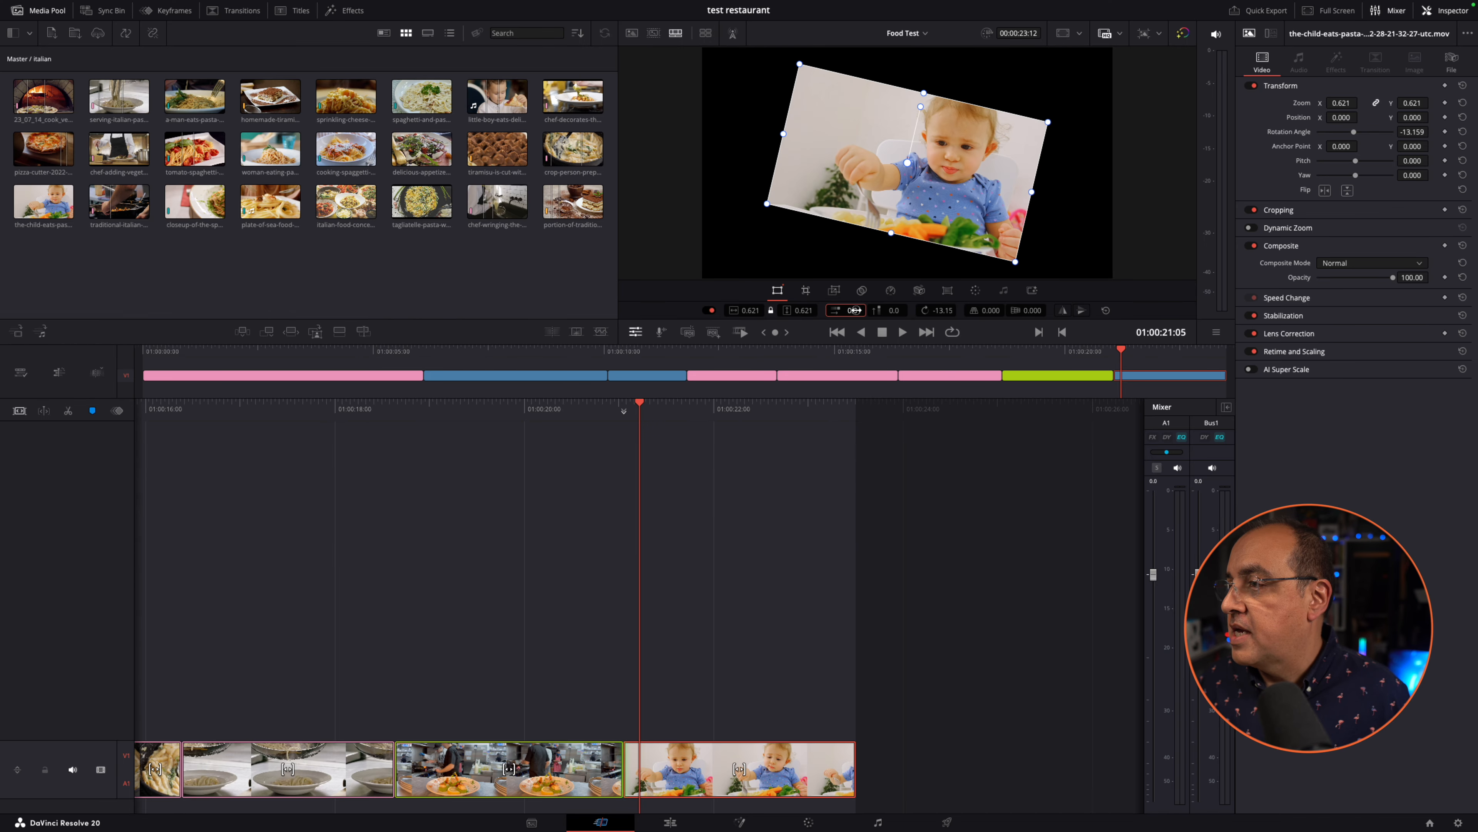
Try moving the clip to position X -121 and Y 163, and reset the position and all remaining Transform settings.
left_click_drag(853, 310, 784, 308)
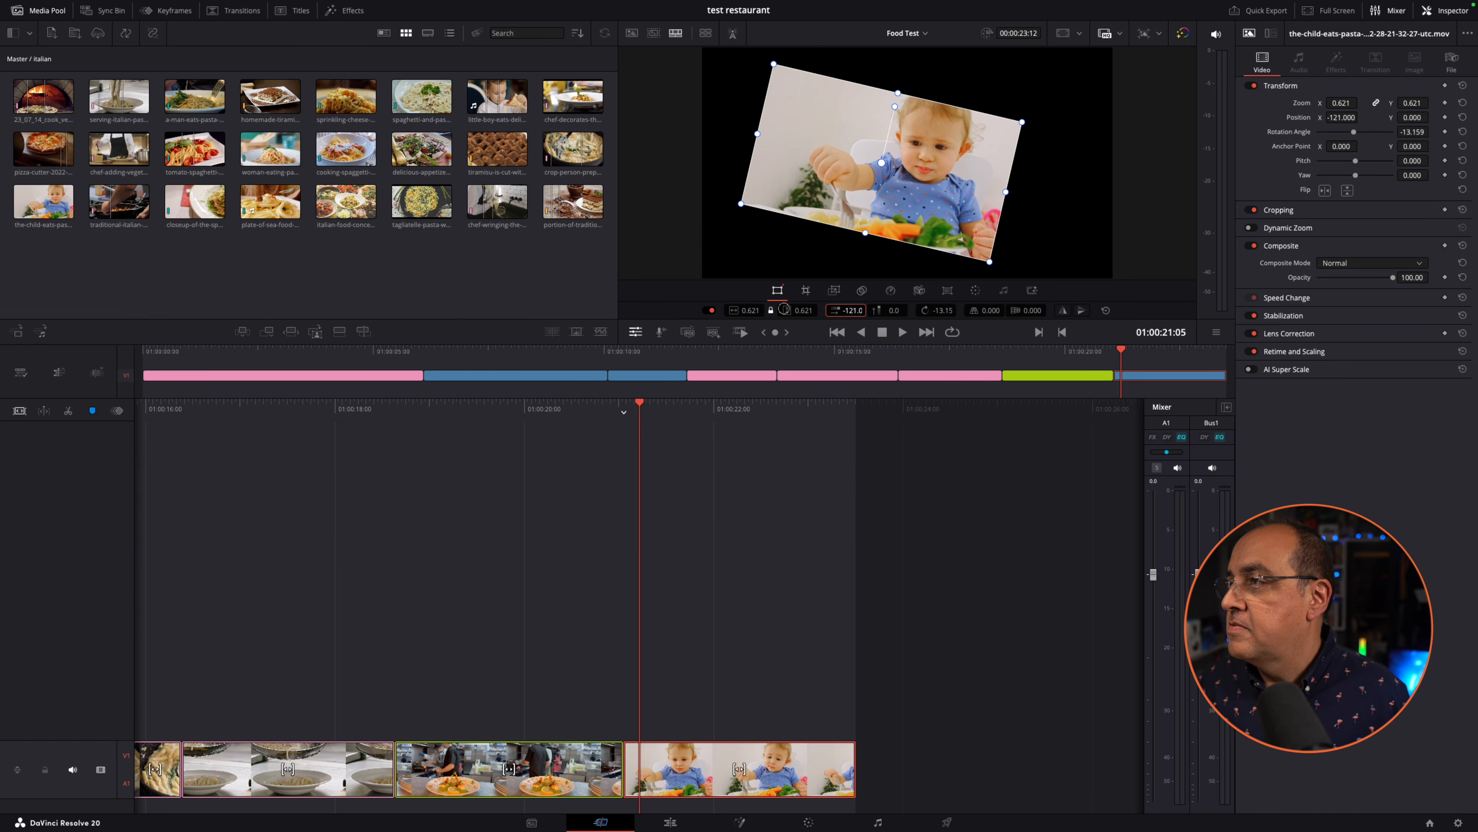
left_click_drag(891, 310, 986, 297)
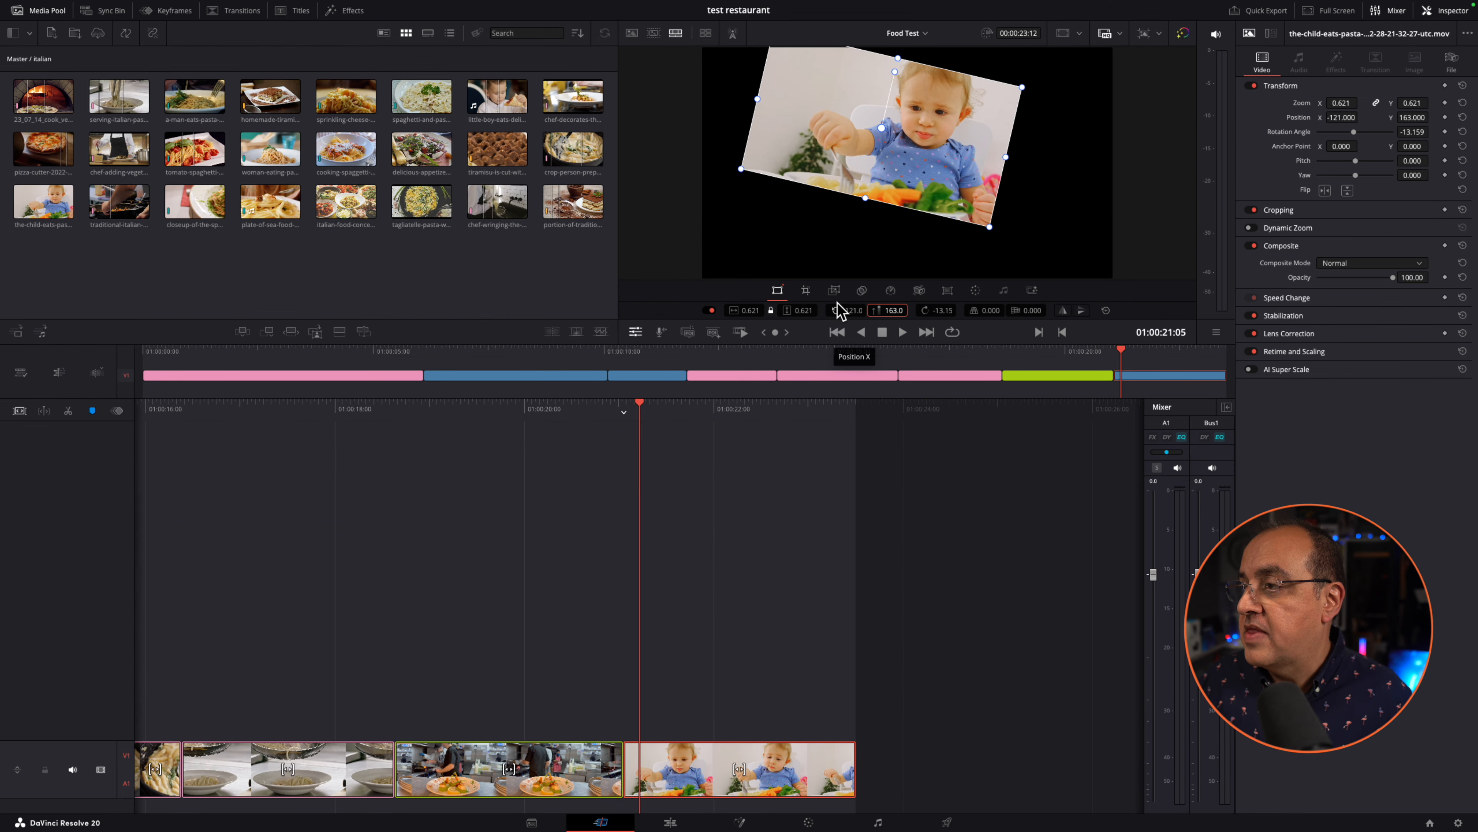
double_click(840, 309)
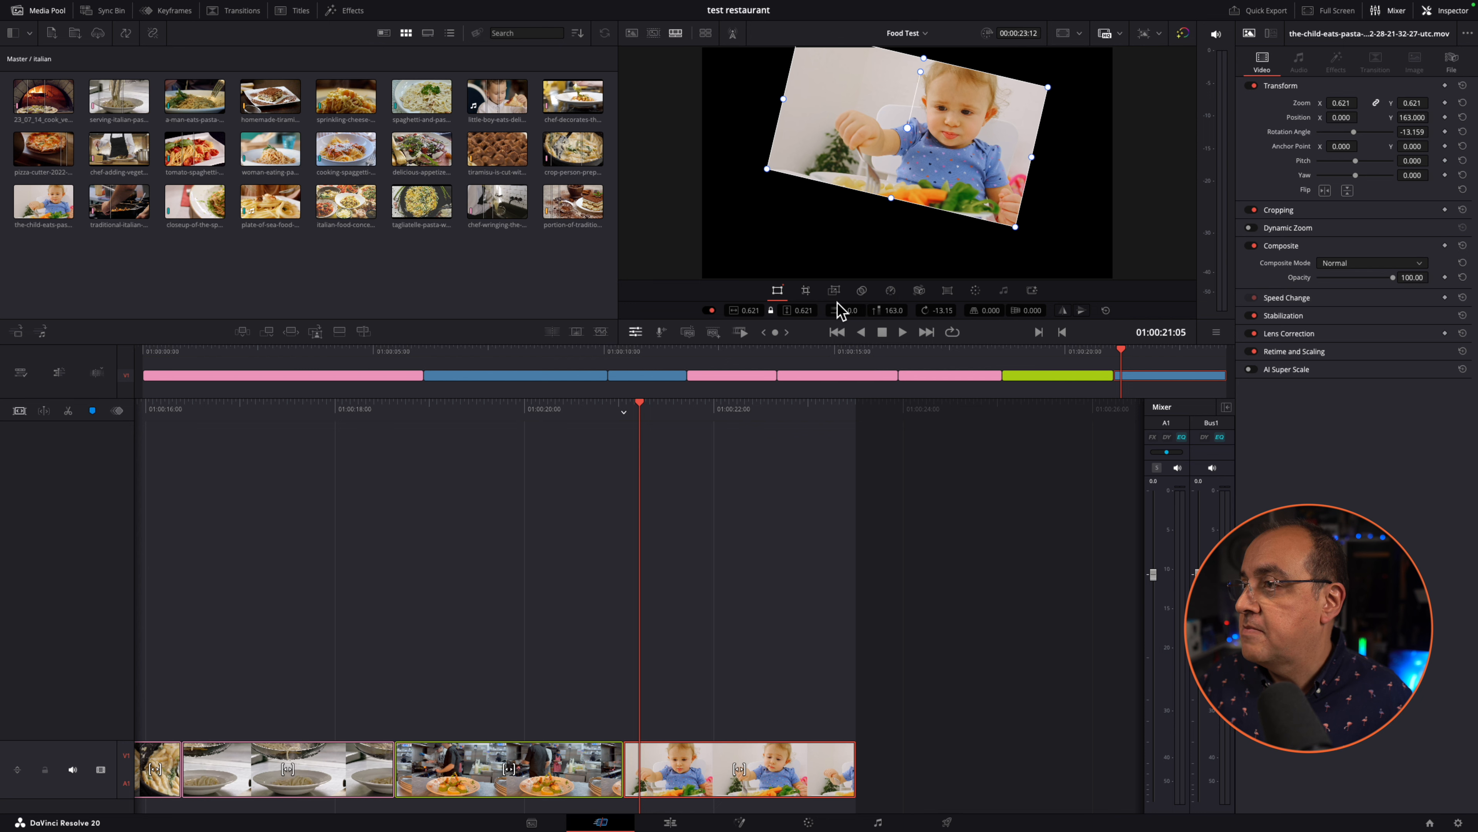
double_click(881, 310)
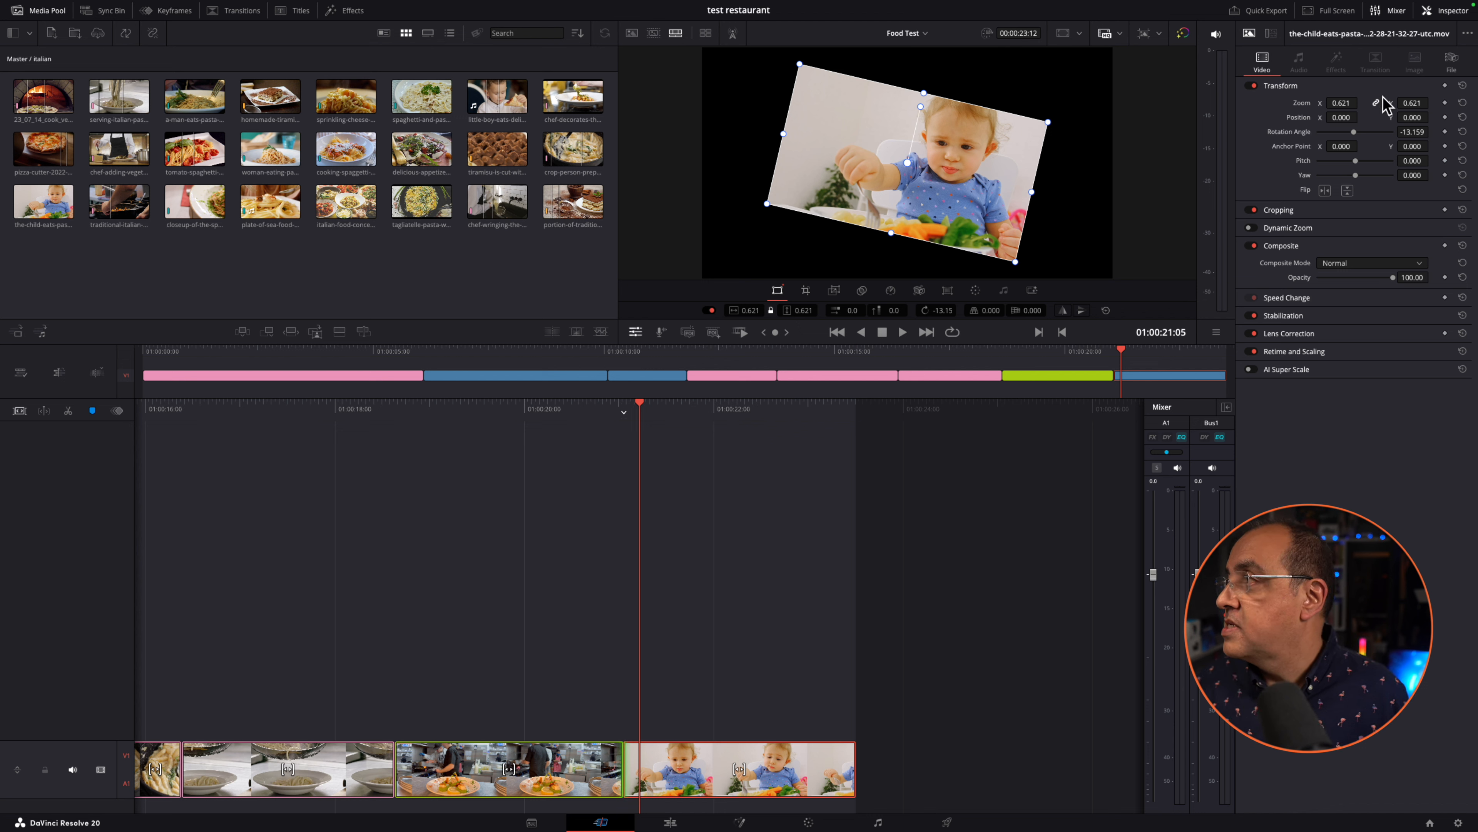
left_click(1463, 85)
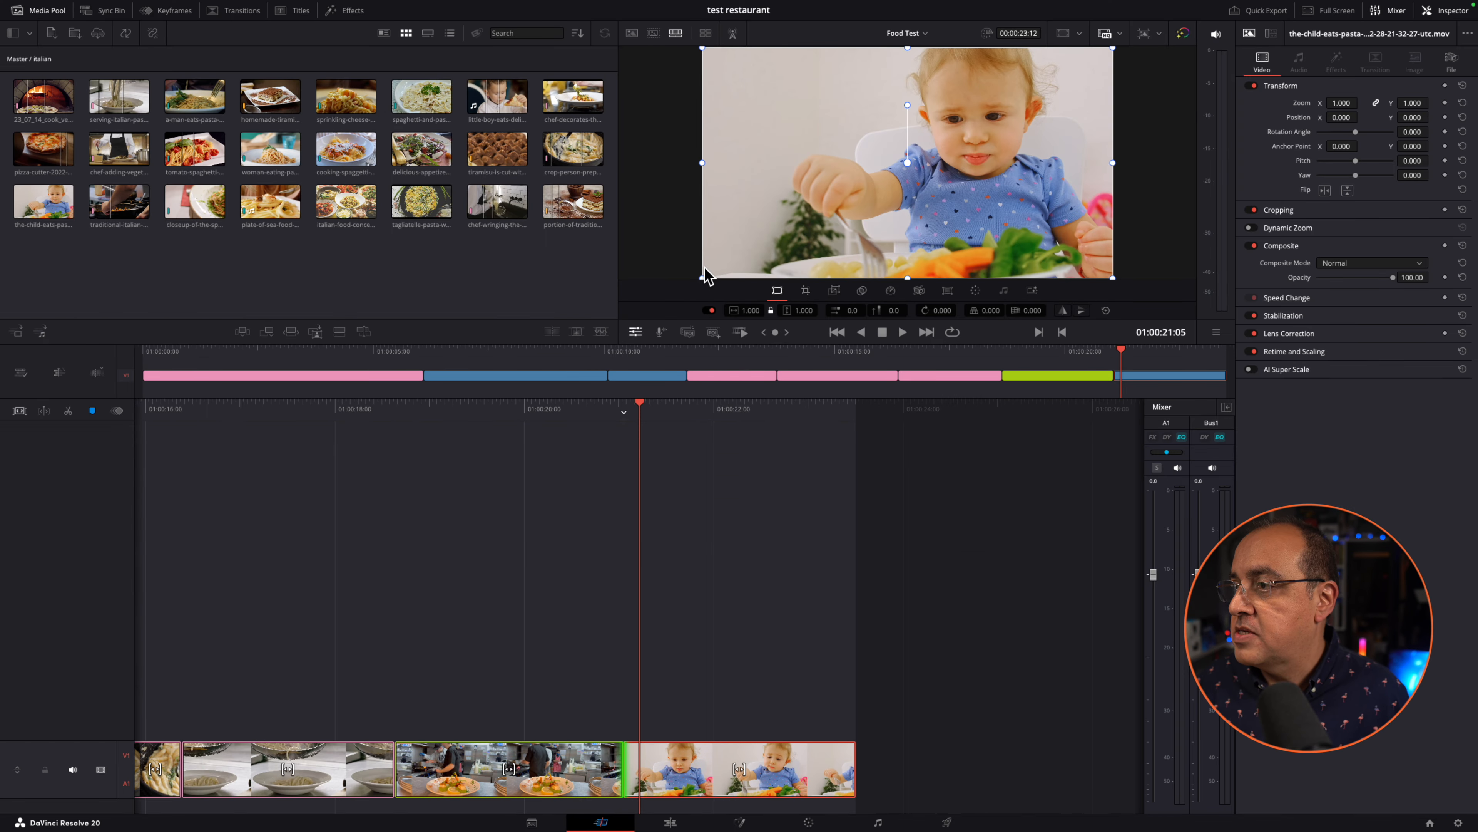
Scale the clip down to about 0.512 in the viewer, and view the Crop settings before returning to the Transform tool.
left_click_drag(704, 274, 779, 218)
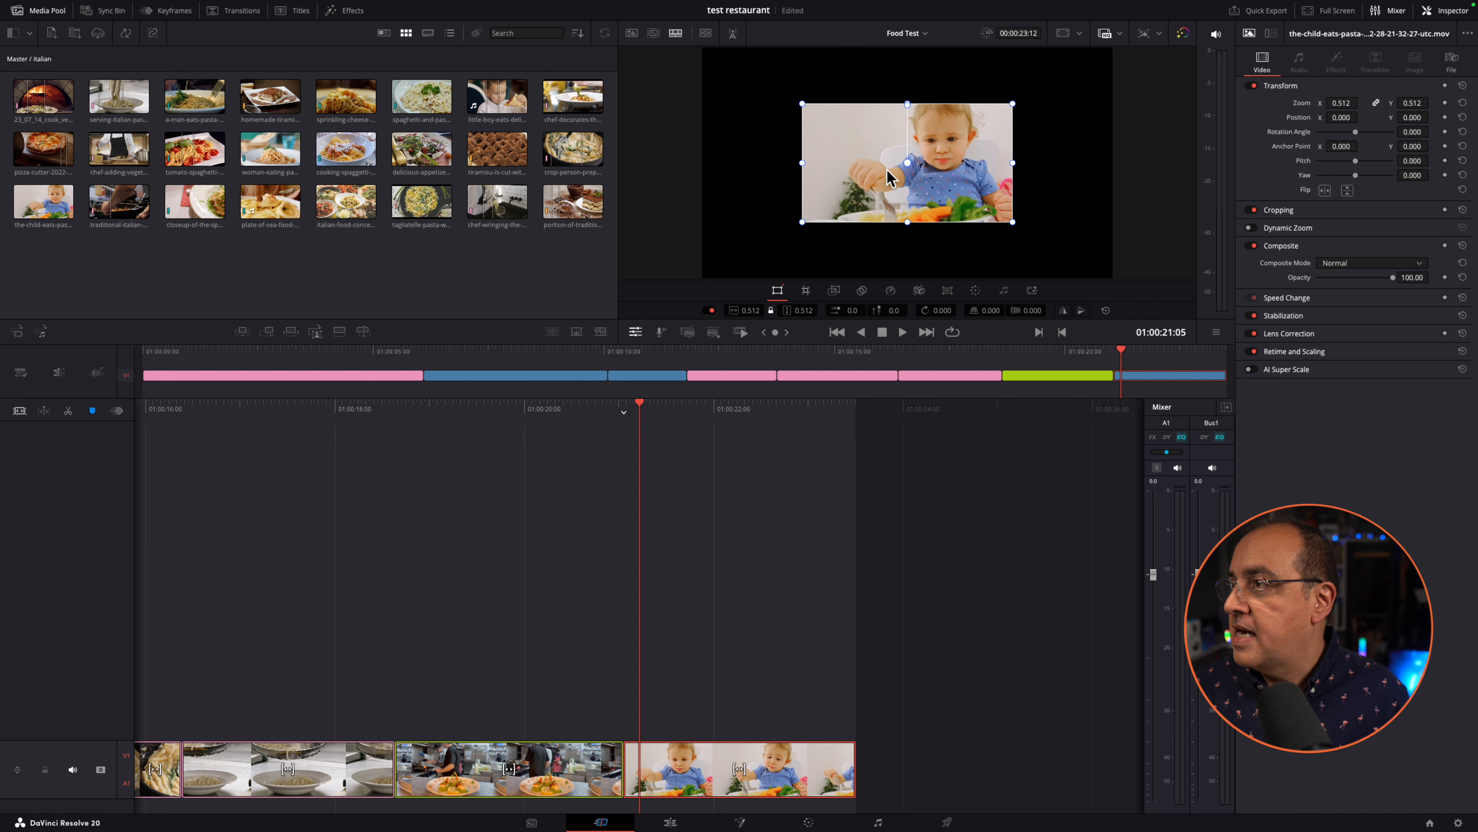
left_click(807, 290)
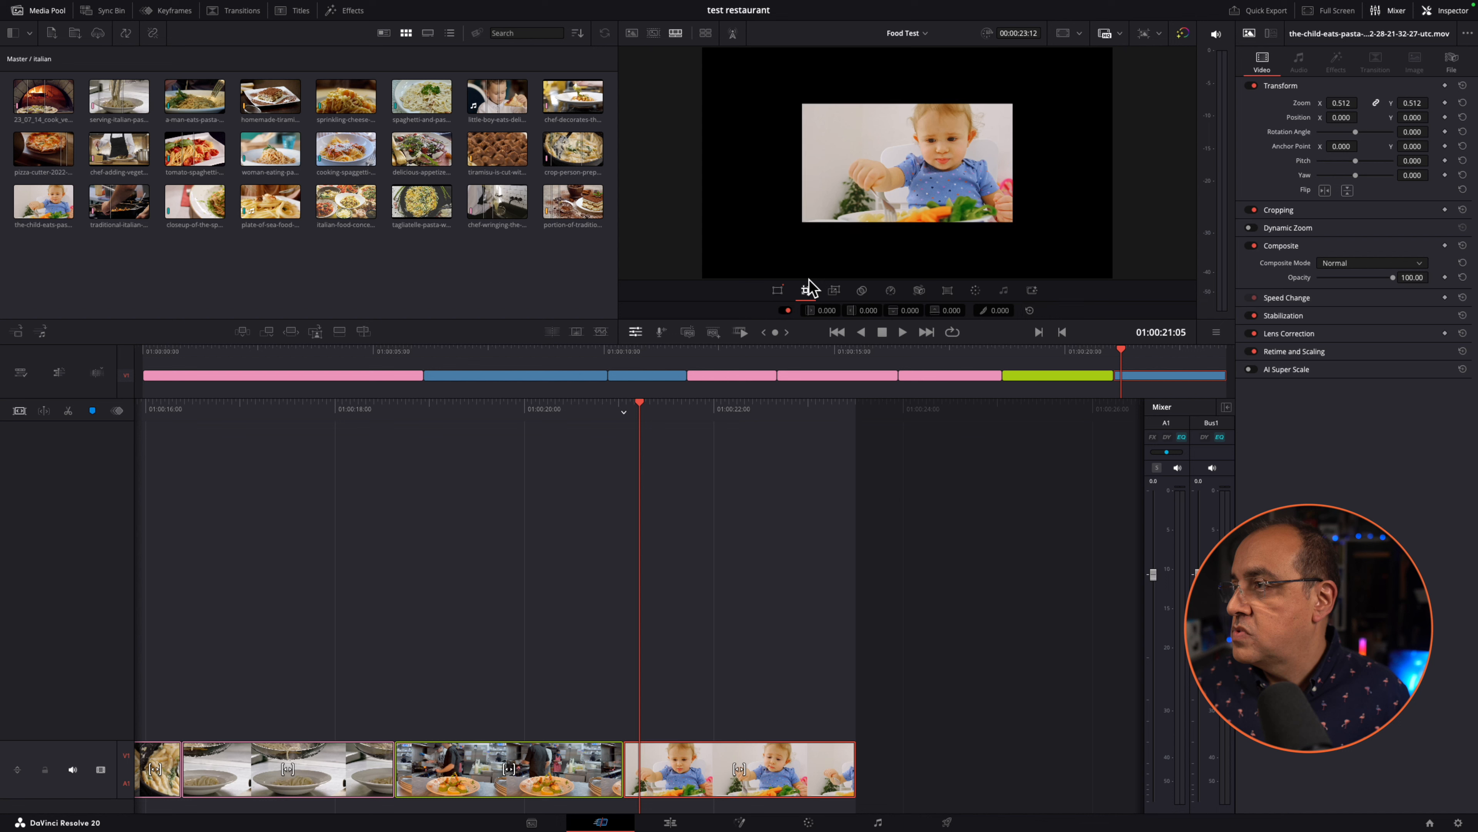
left_click(779, 289)
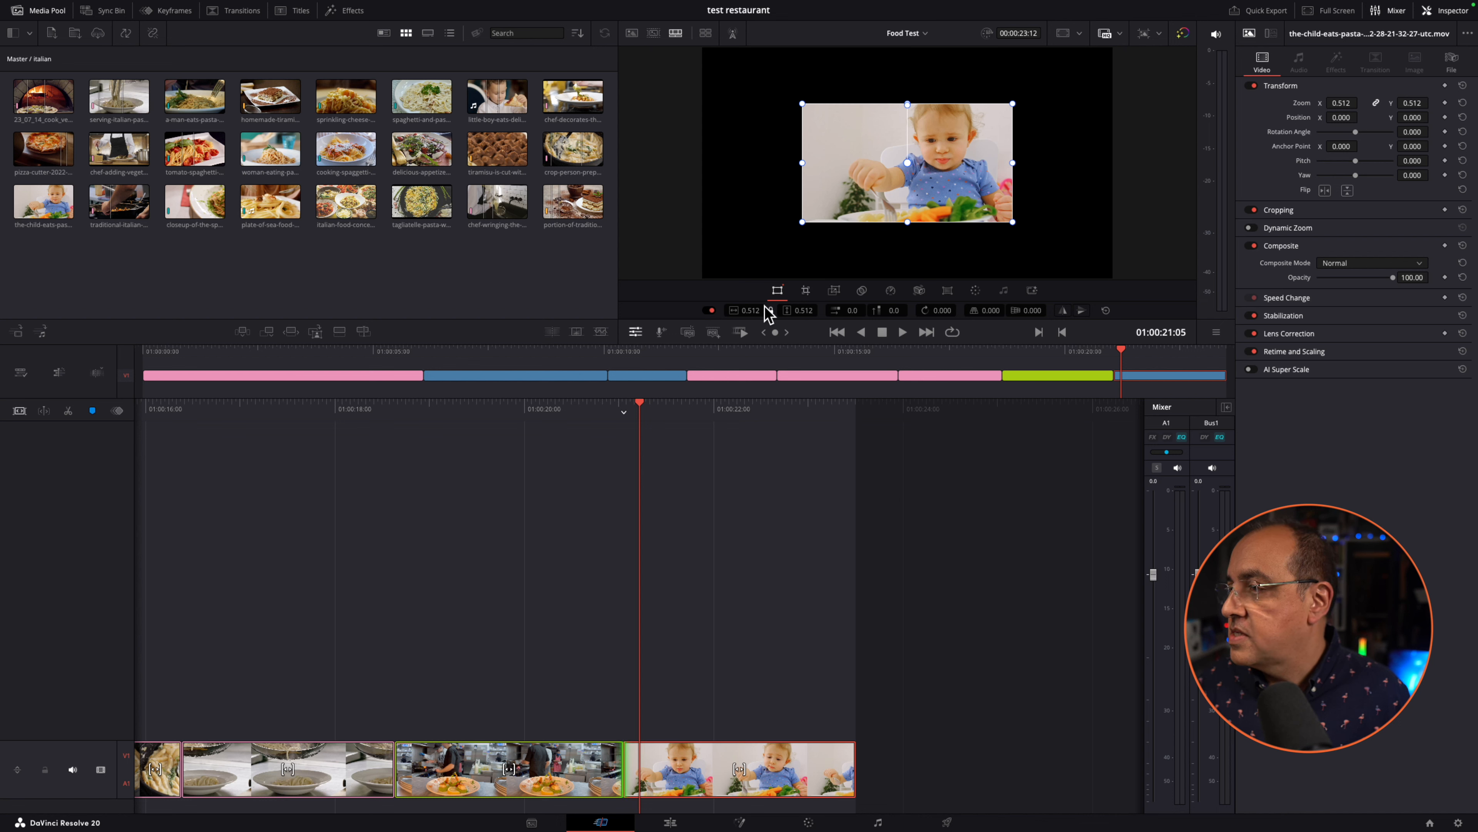
Enlarge the clip in stages to a zoom of 0.692, 0.732 and finally 0.812, keeping width and height linked.
left_click_drag(751, 311, 742, 311)
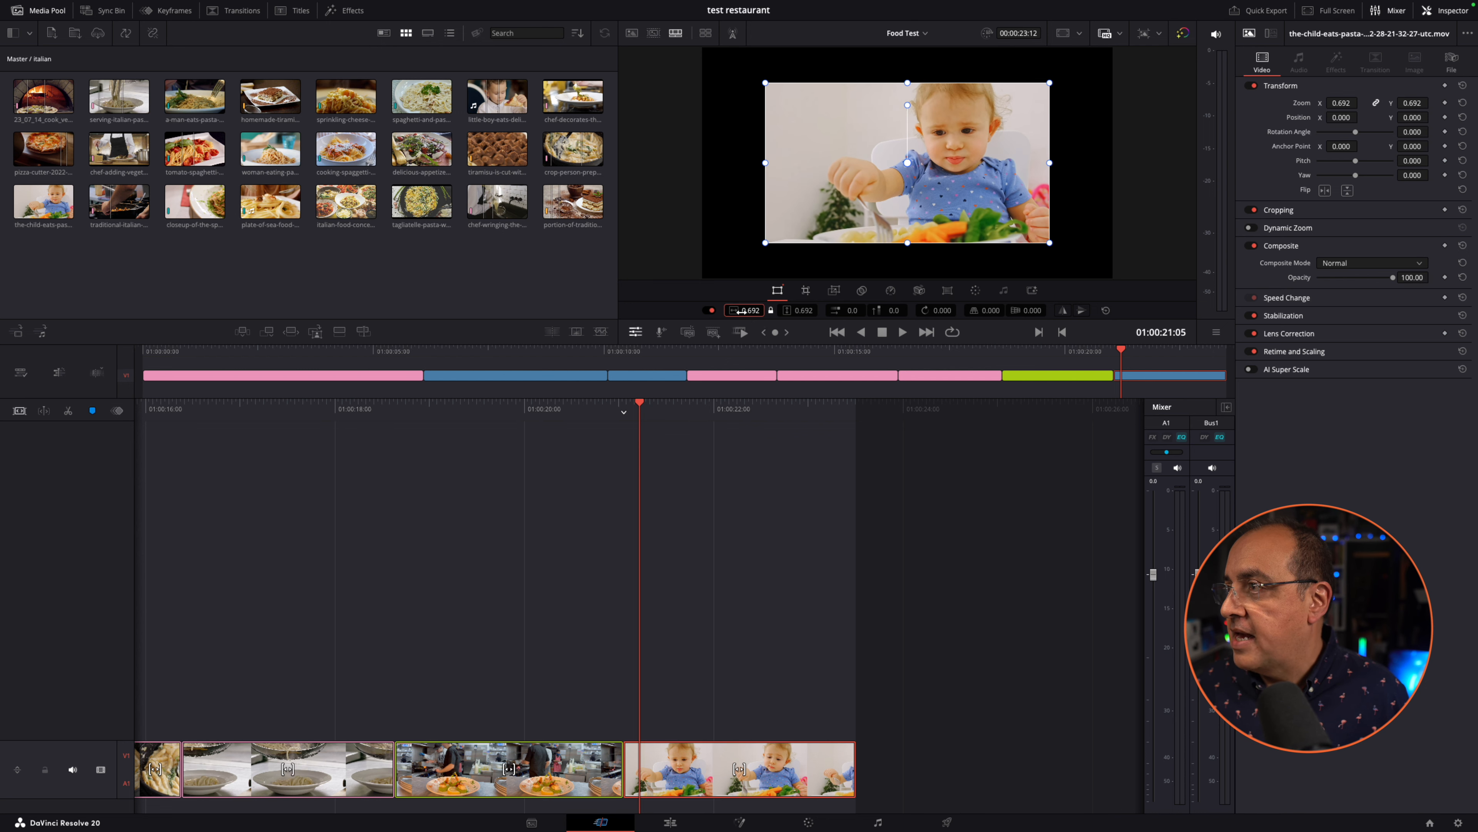
mouse_move(1052, 73)
left_mouse_down()
mouse_move(1041, 88)
mouse_move(1059, 58)
left_mouse_up()
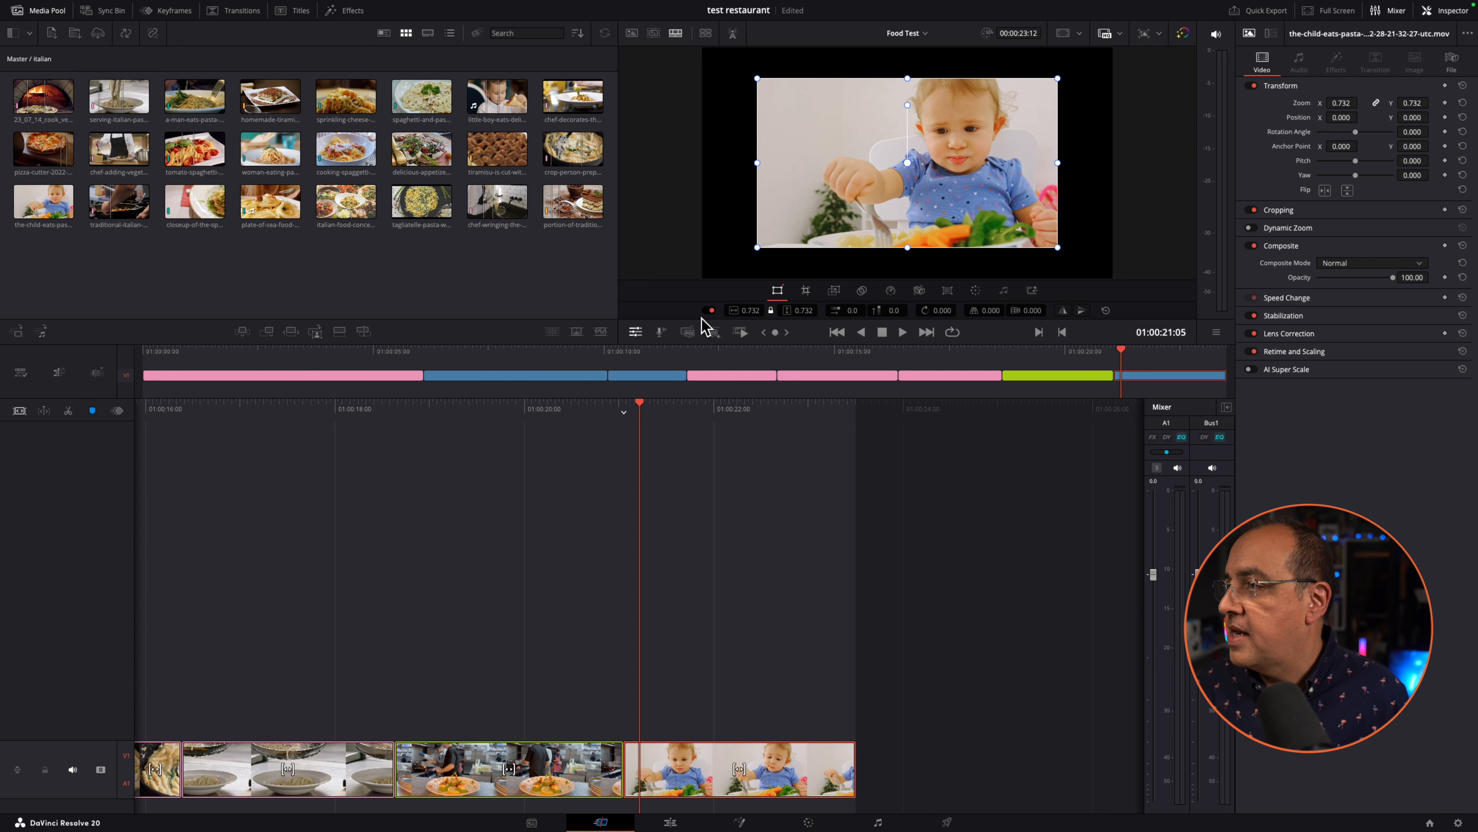
left_click(804, 312)
left_click_drag(804, 311, 808, 309)
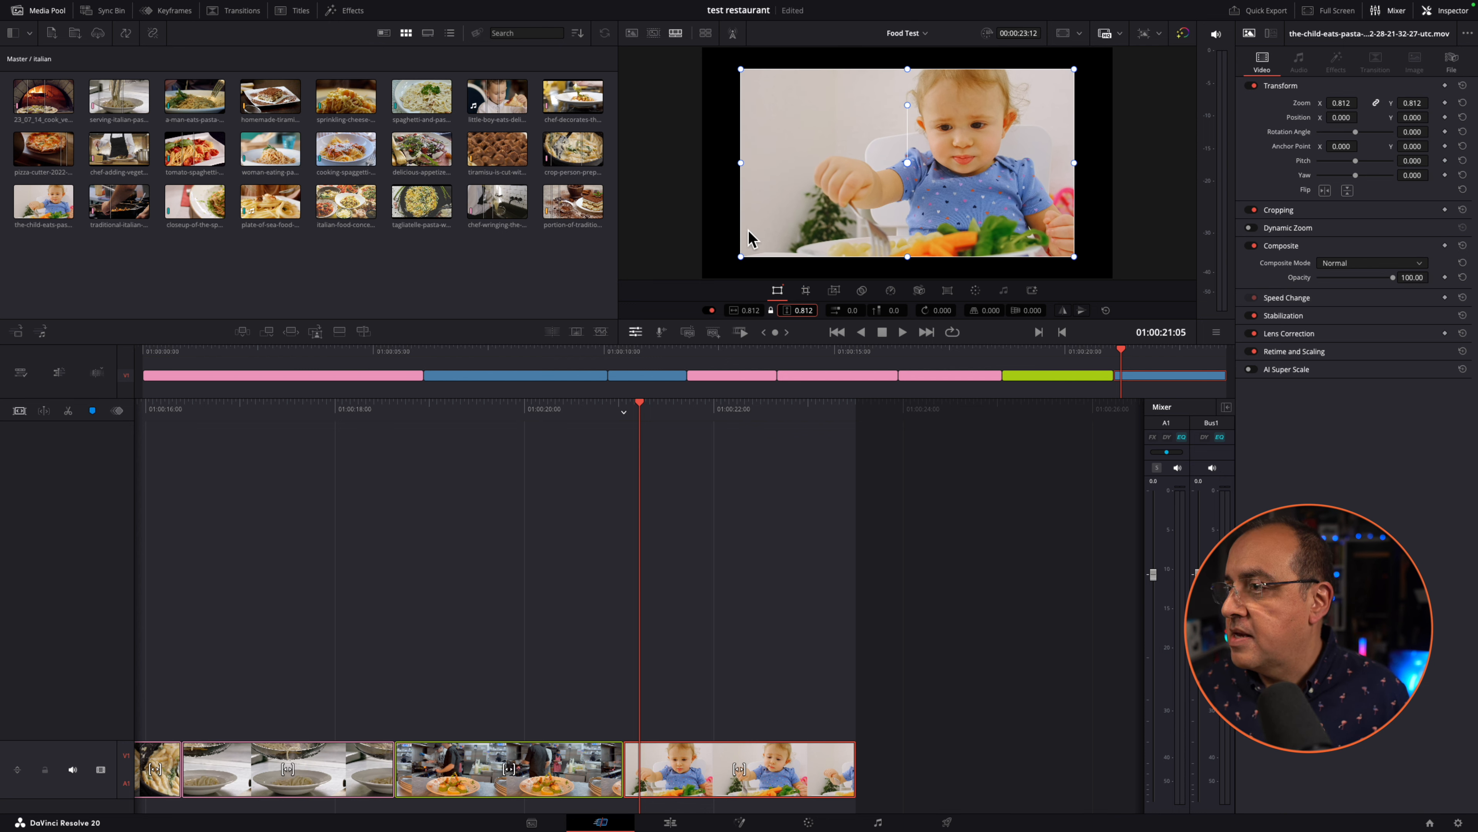
Scale the clip to about 0.703 and reposition it in stages to about X -67.6 and Y -13.3.
mouse_move(742, 246)
left_mouse_down()
mouse_move(765, 230)
mouse_move(759, 242)
left_mouse_up()
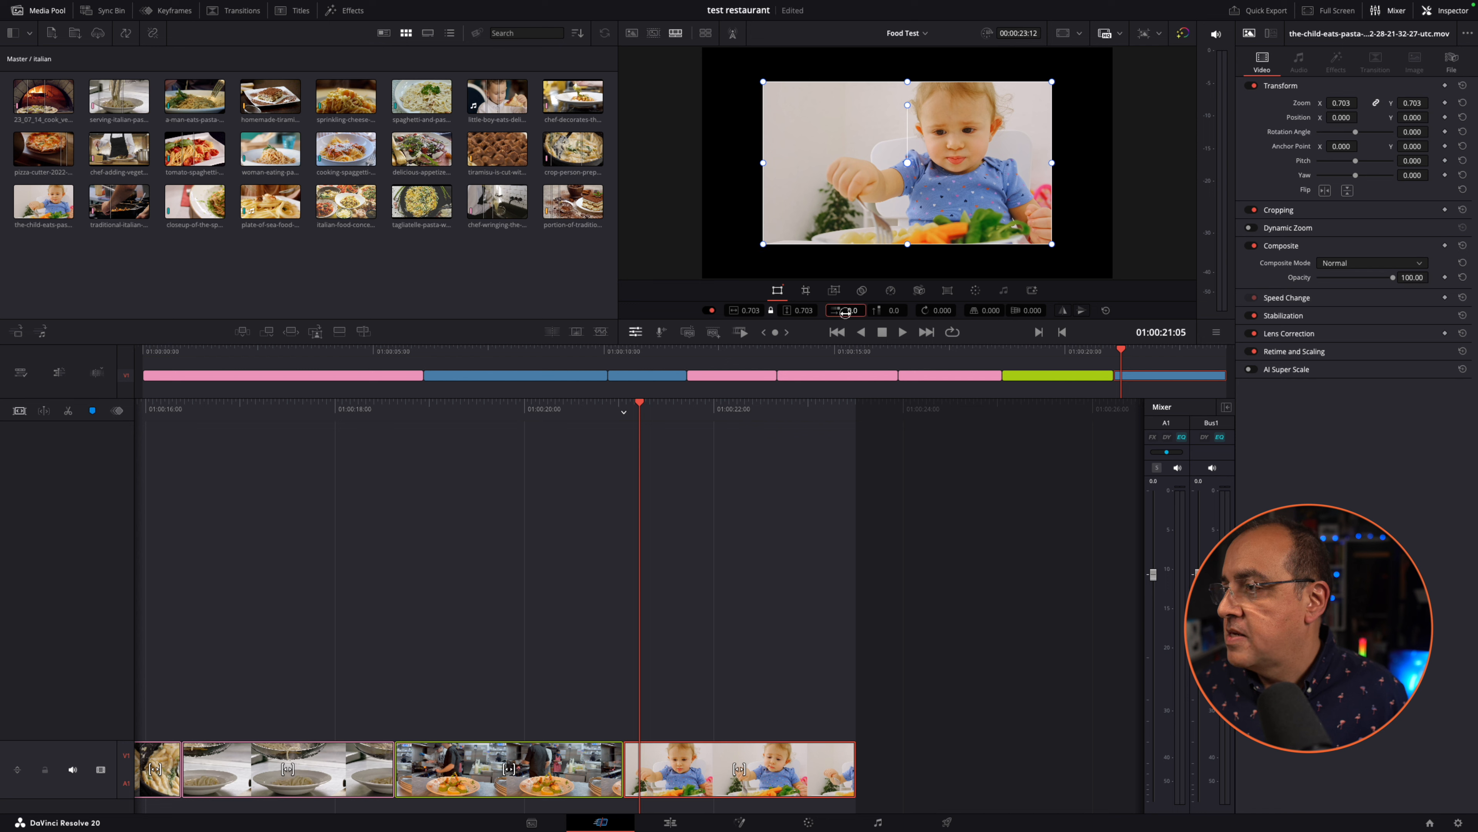
left_click_drag(849, 311, 838, 310)
left_click_drag(948, 165, 918, 162)
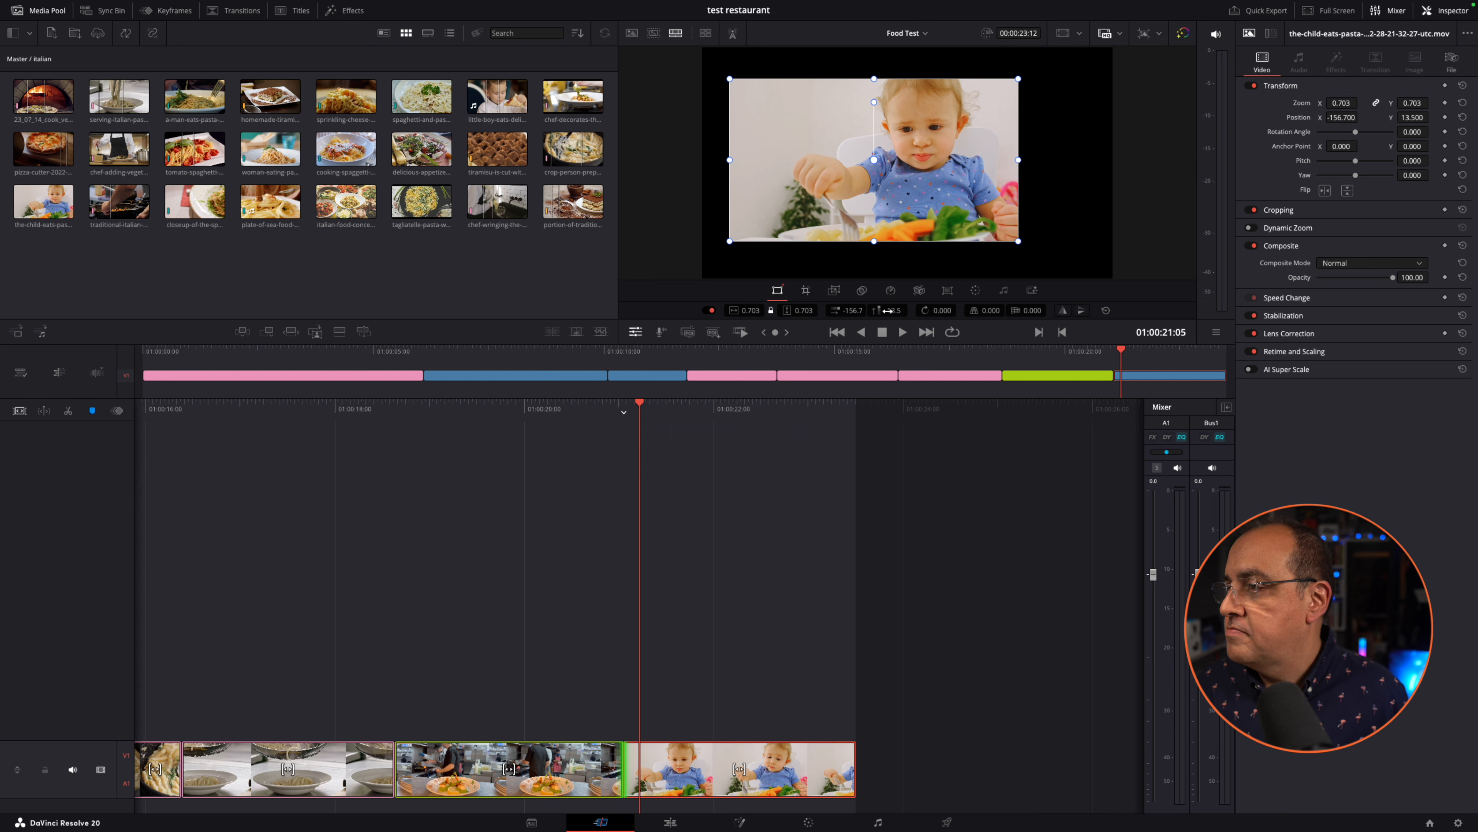
left_click_drag(895, 304, 914, 302)
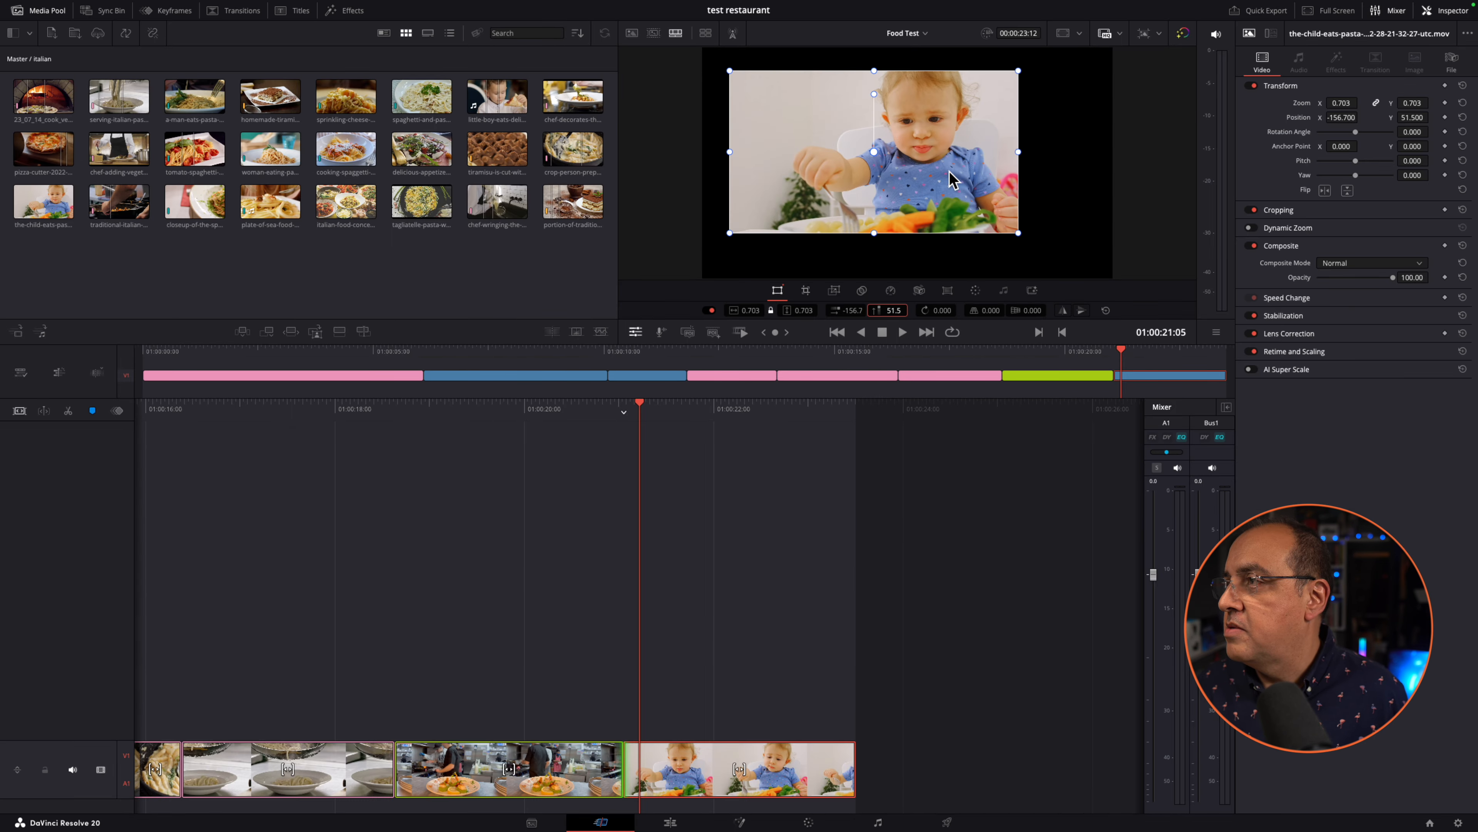
mouse_move(954, 170)
left_mouse_down()
mouse_move(981, 164)
mouse_move(971, 193)
left_mouse_up()
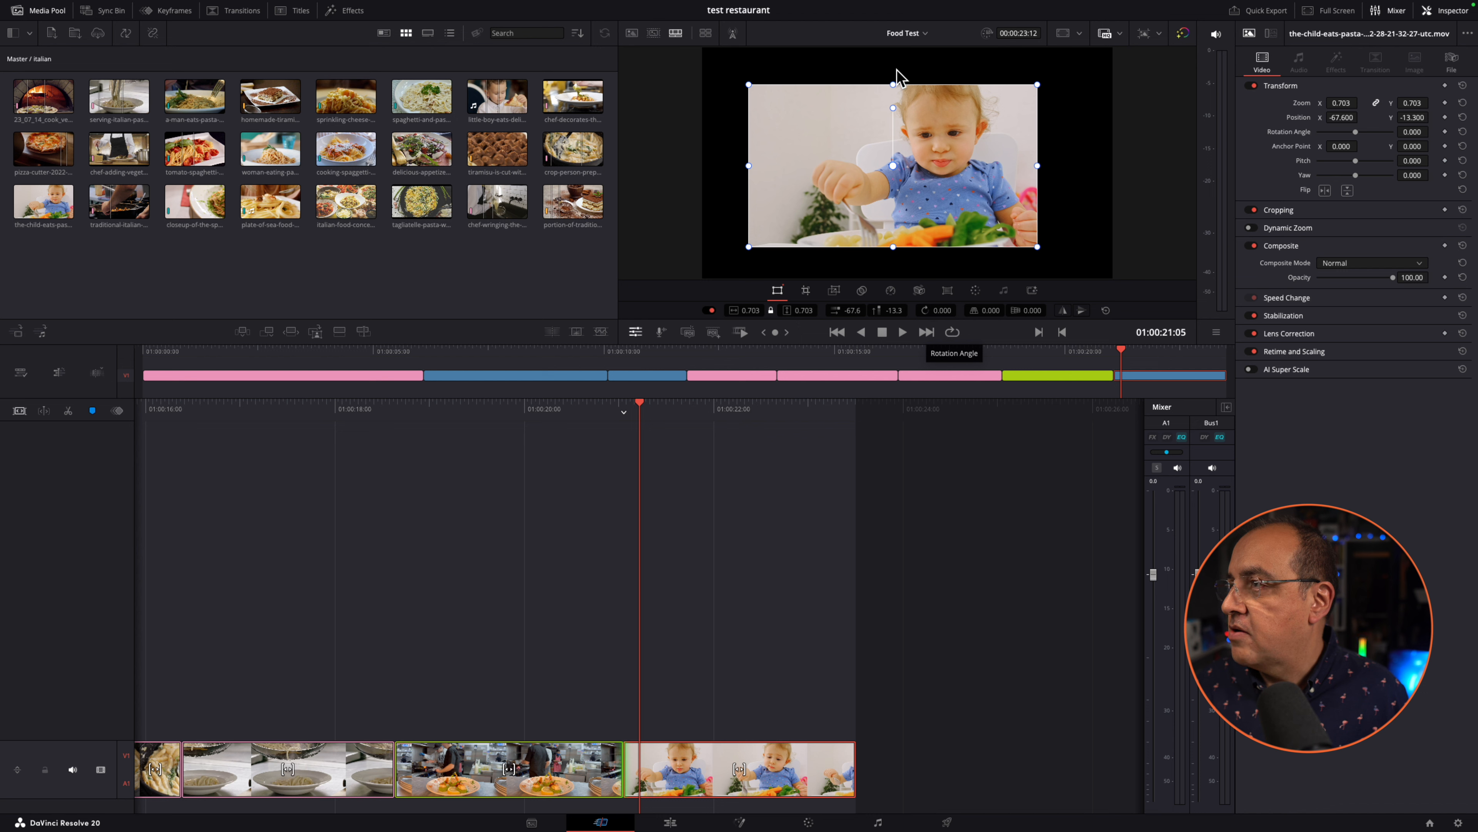
Rotate the clip to about -8.637, readjust the angle to about 1.863, and reset the rotation.
left_click_drag(894, 107, 904, 103)
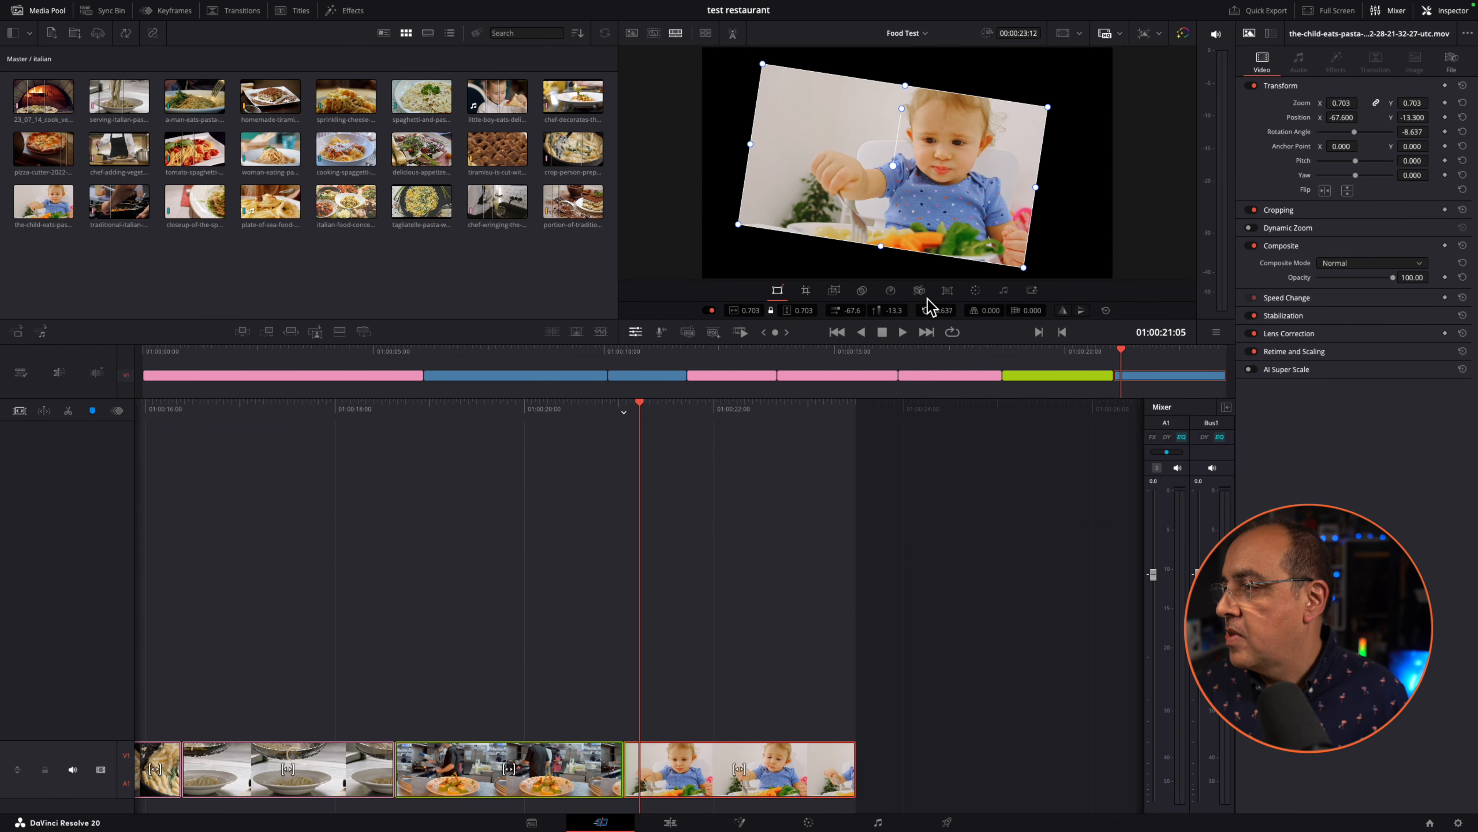
mouse_move(943, 312)
left_mouse_down()
mouse_move(1022, 290)
mouse_move(943, 313)
left_mouse_up()
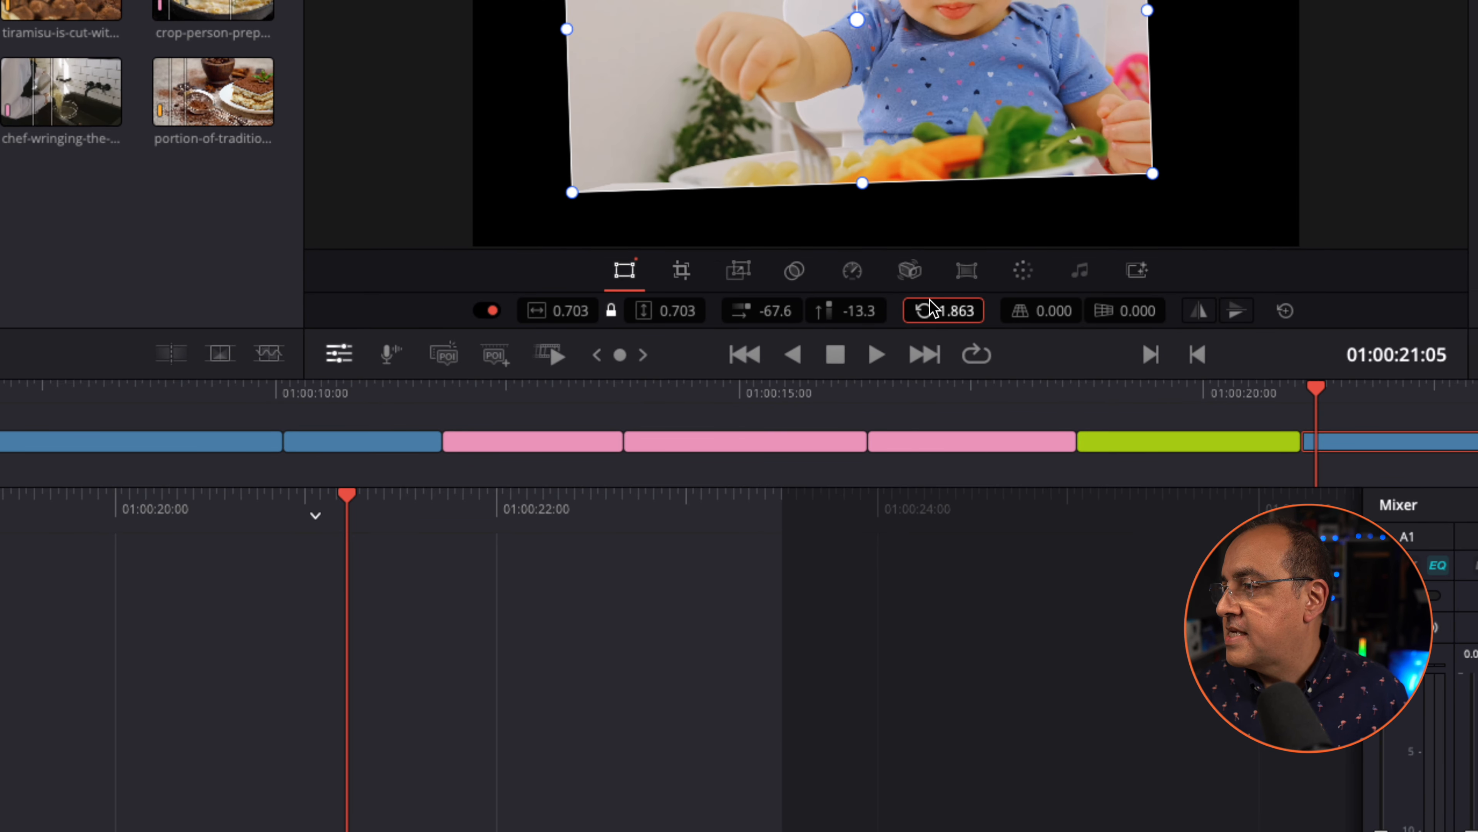
double_click(931, 308)
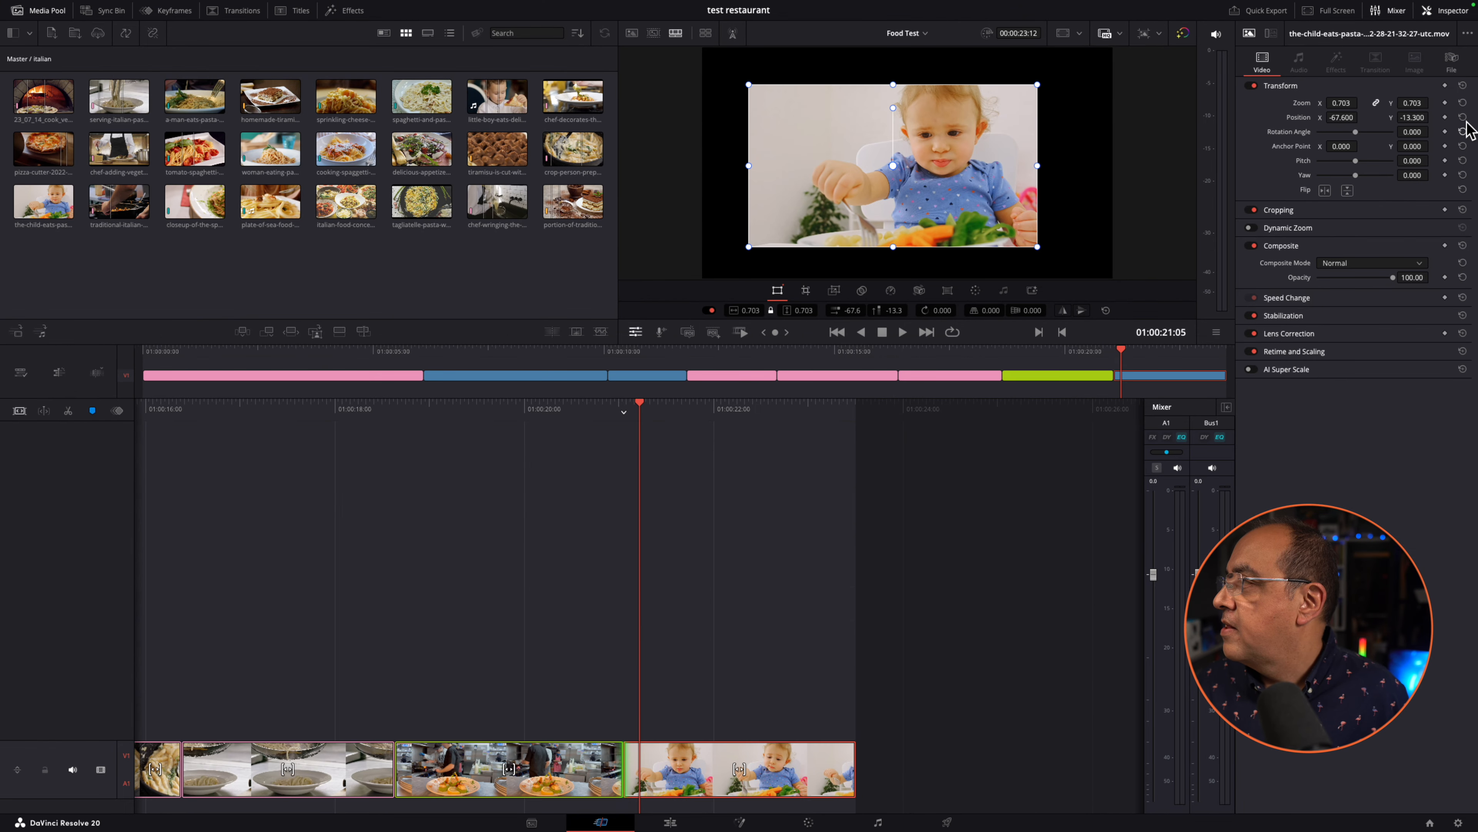
left_click_drag(1357, 132, 1358, 131)
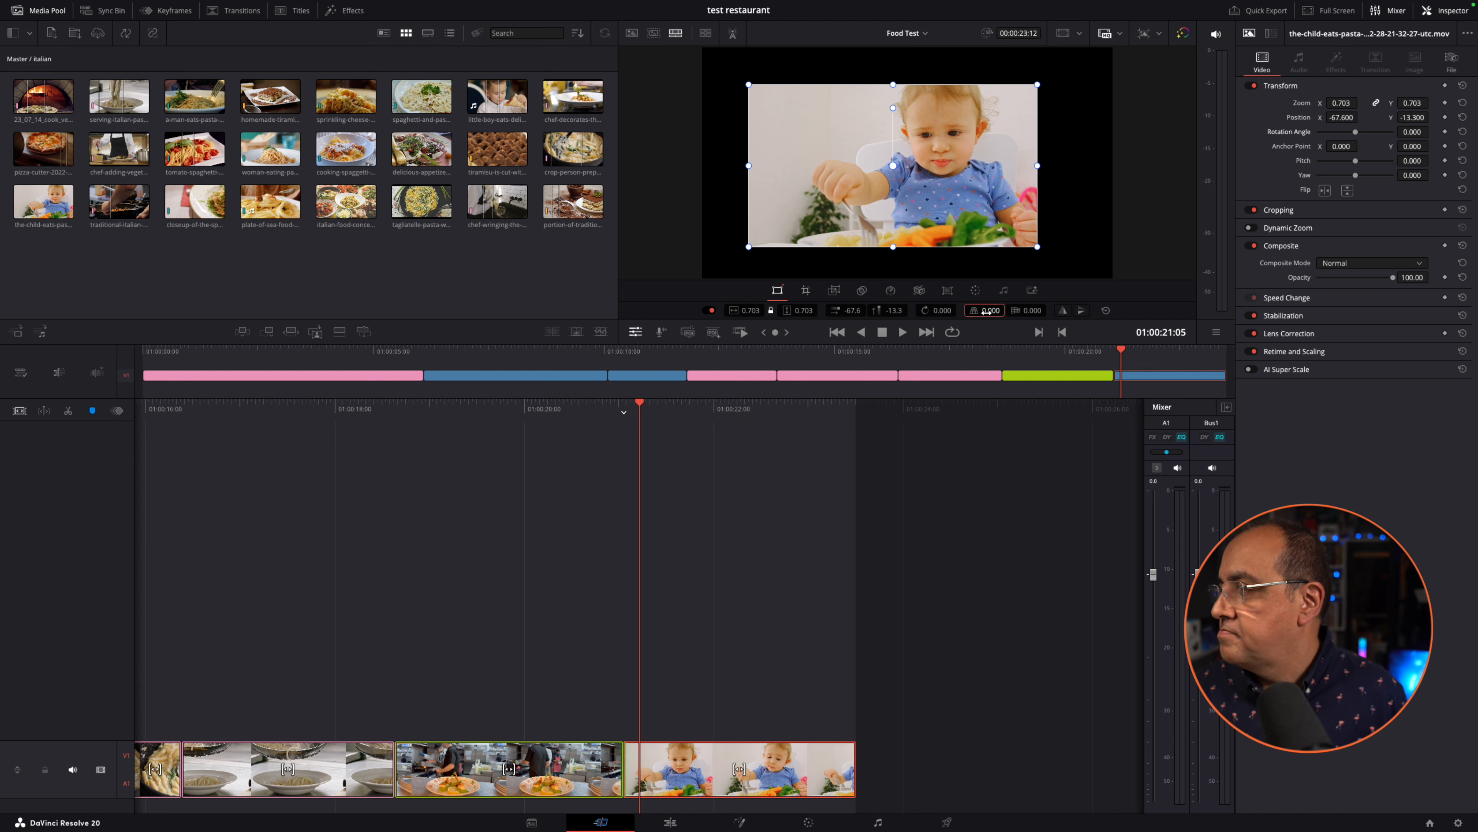
Try a pitch of about 0.327, enlarge the clip to a zoom of about 0.816, and reset the pitch.
left_click_drag(988, 314, 1172, 290)
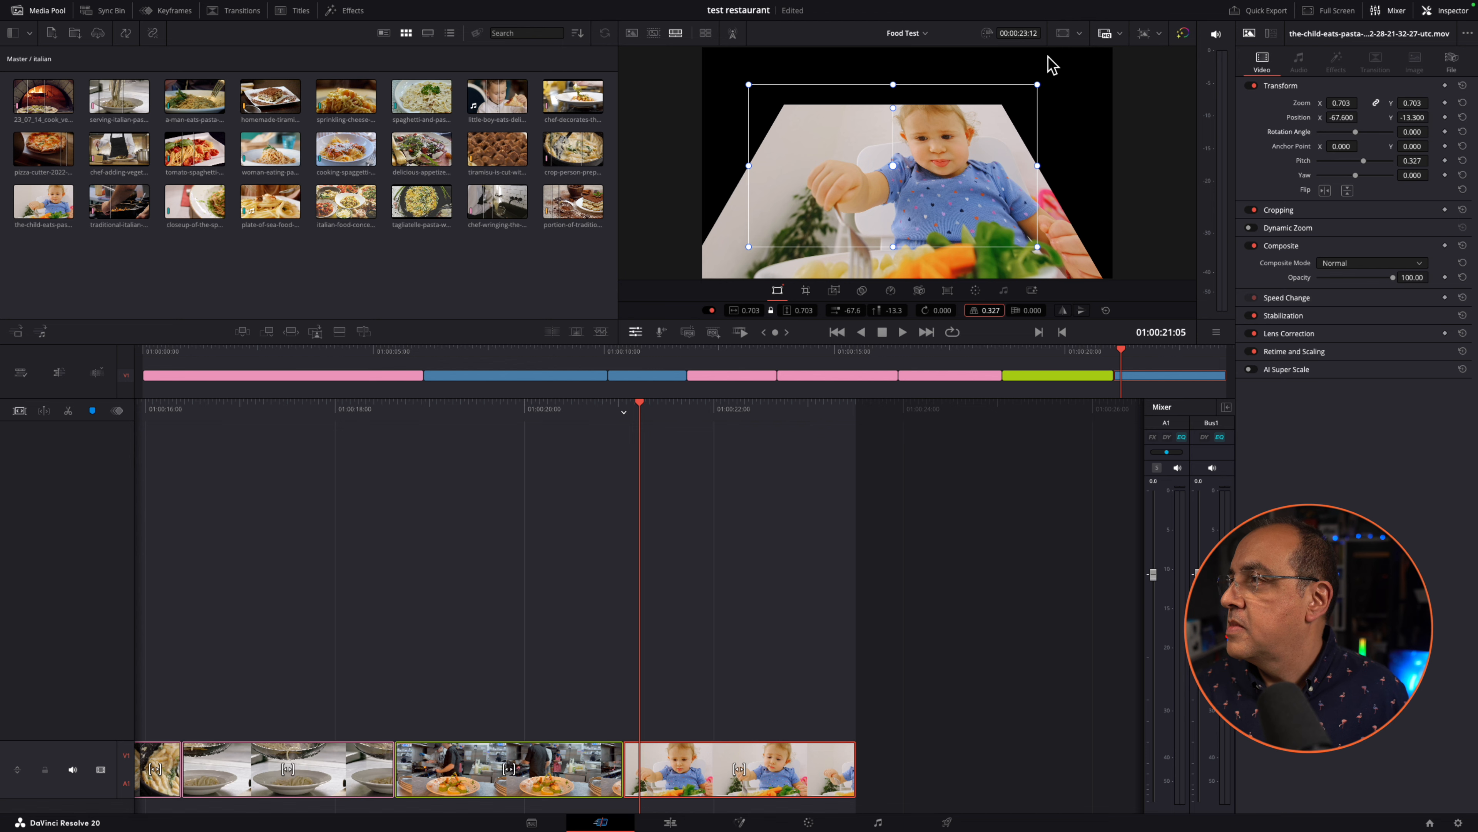
left_click_drag(1037, 84, 1063, 67)
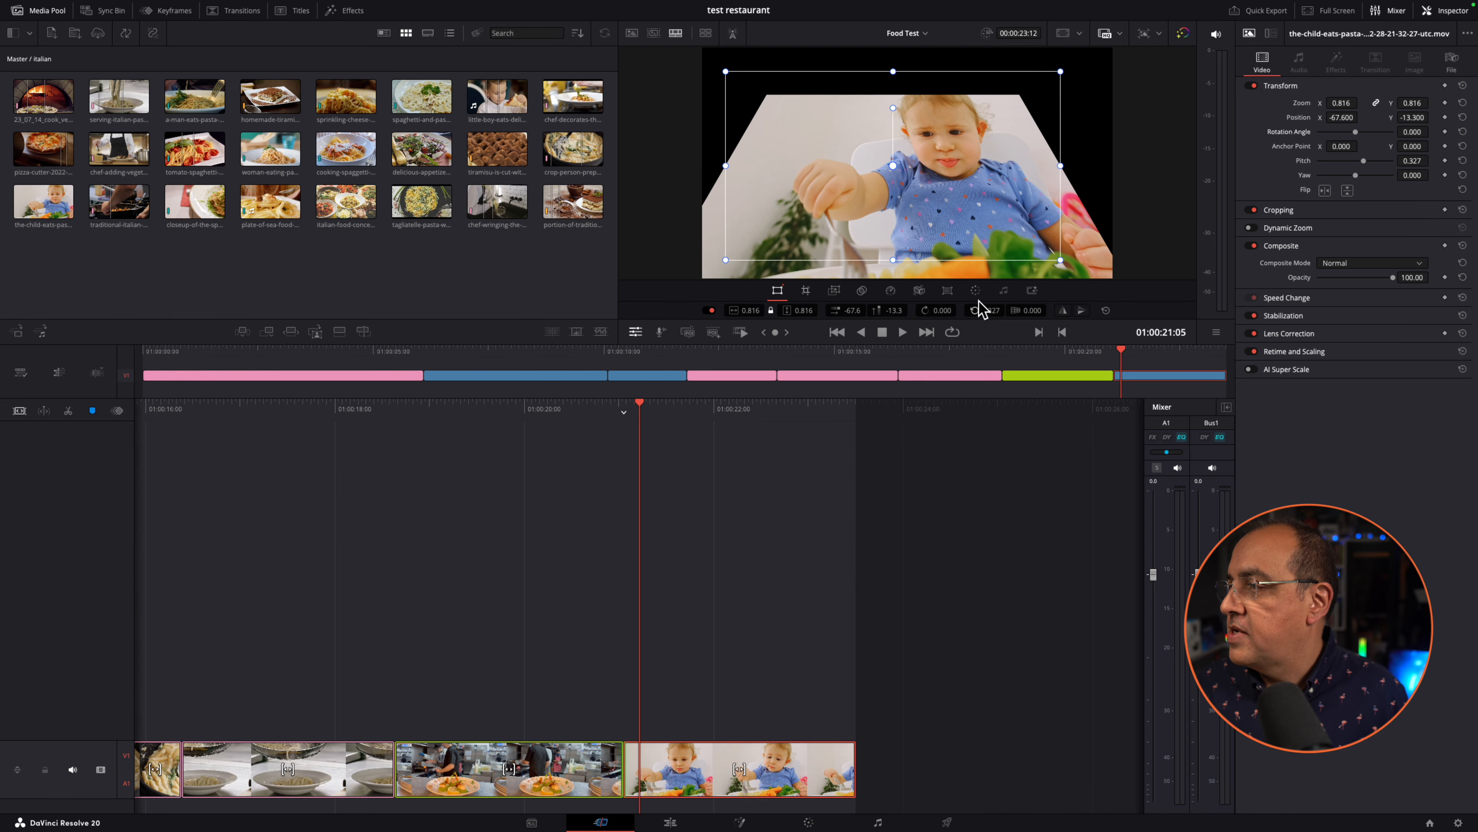
double_click(979, 308)
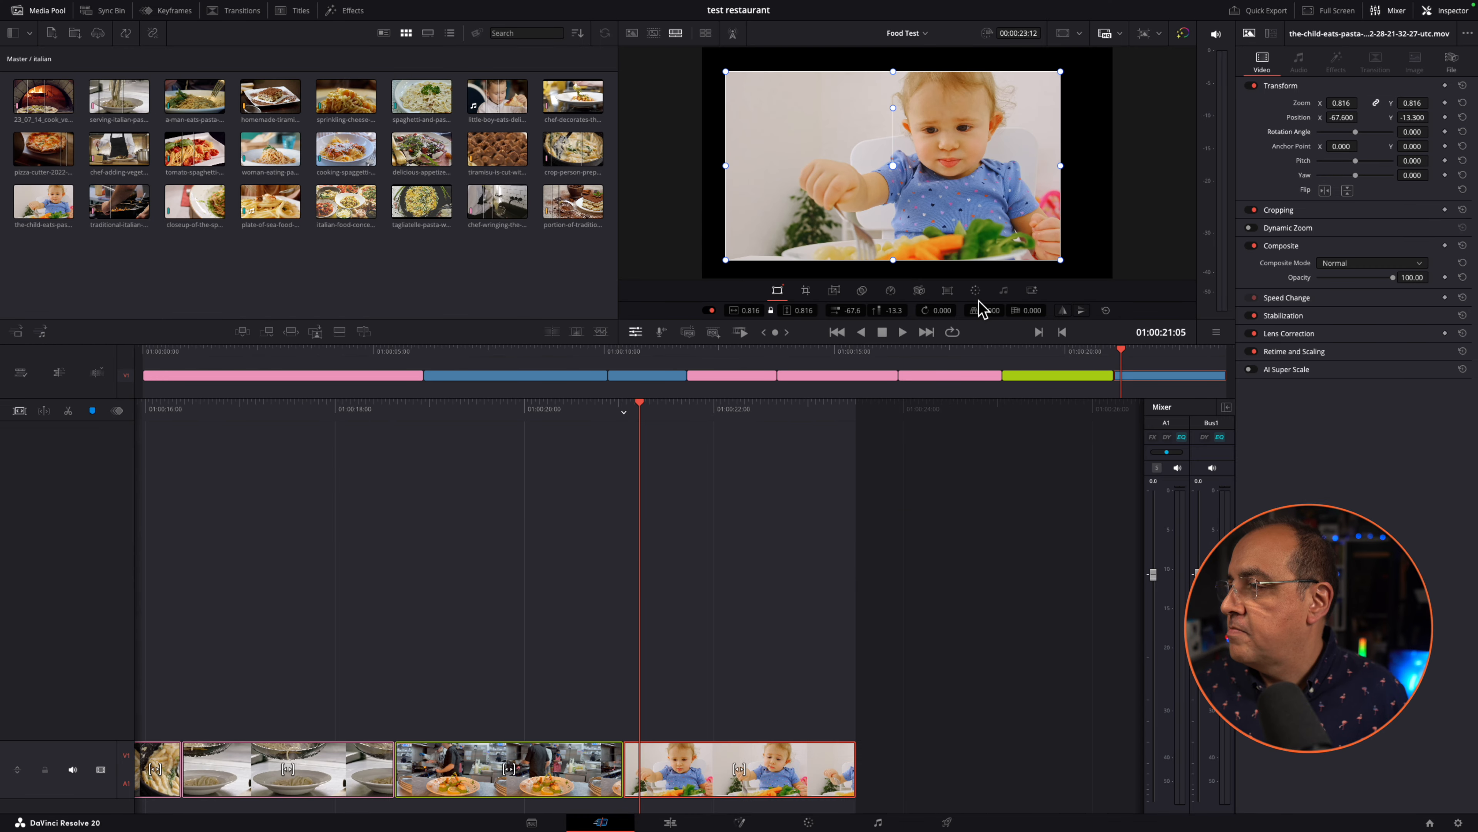
Try a yaw of about -0.249 on the clip and reset all its Transform settings.
left_click_drag(1026, 312, 882, 314)
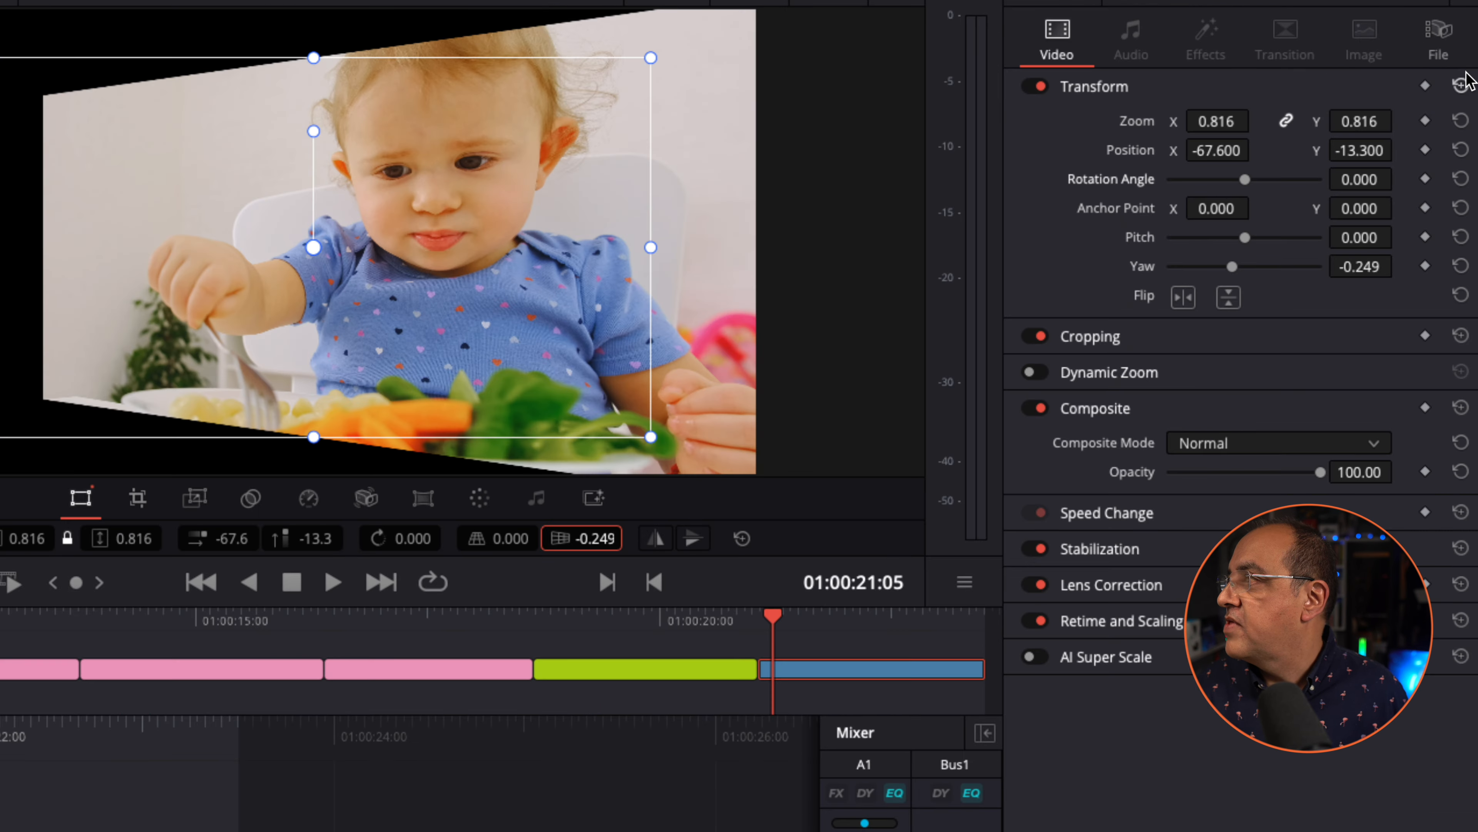
left_click(1463, 85)
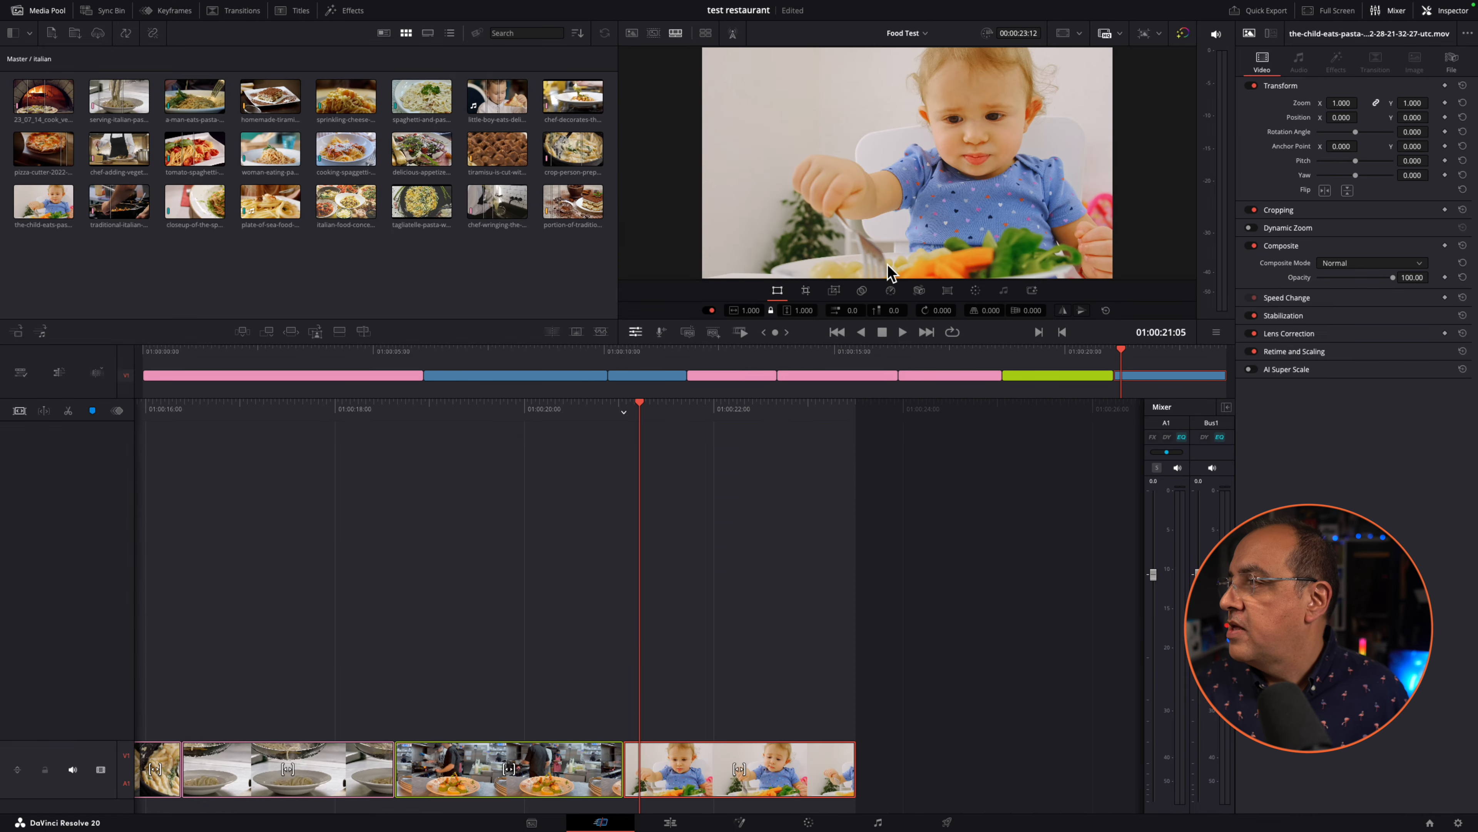
Show the Transform handles, flip the clip horizontally and back, and flip it vertically and back.
left_click(778, 290)
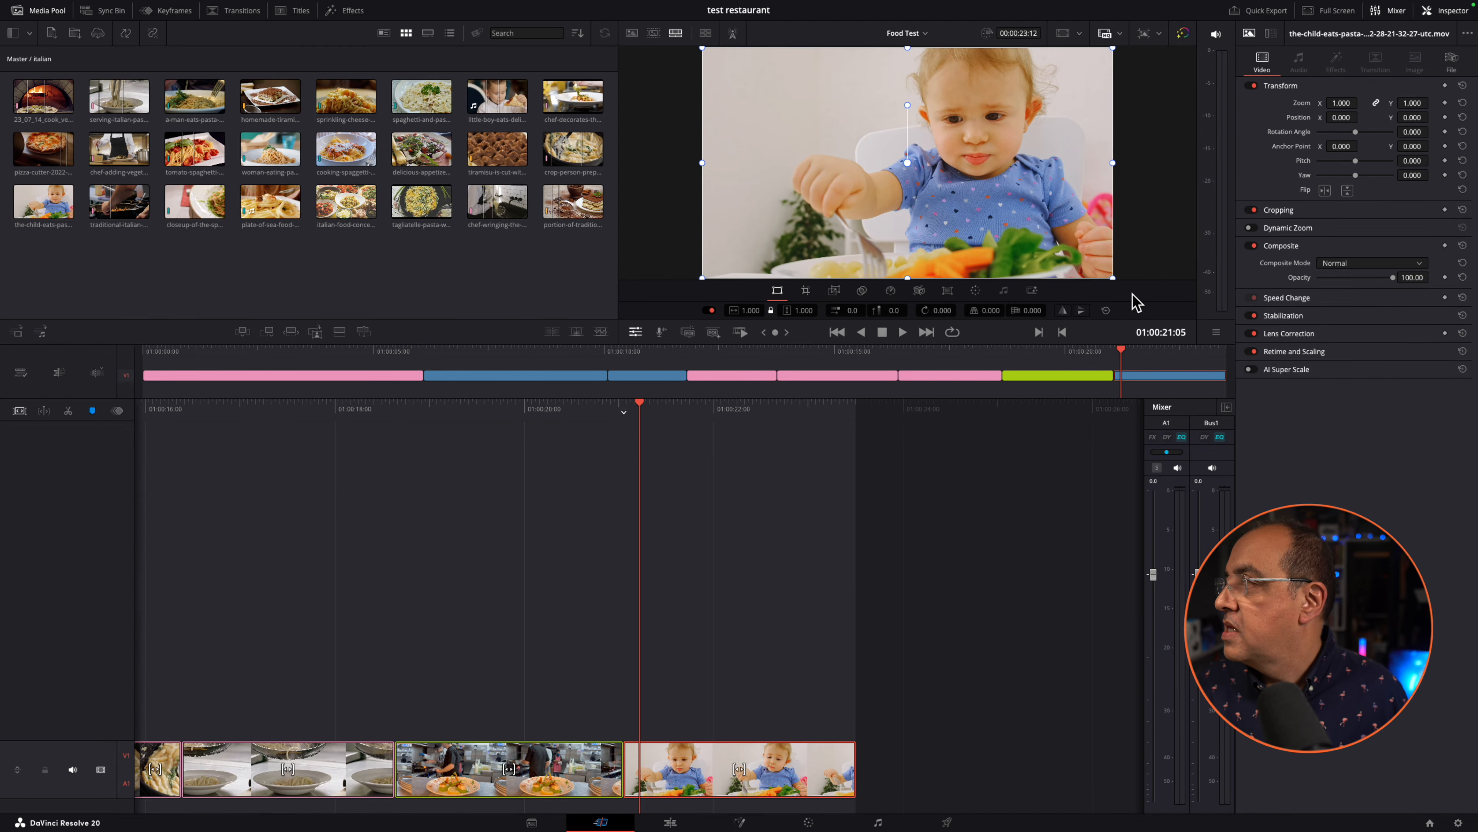
left_click(898, 293)
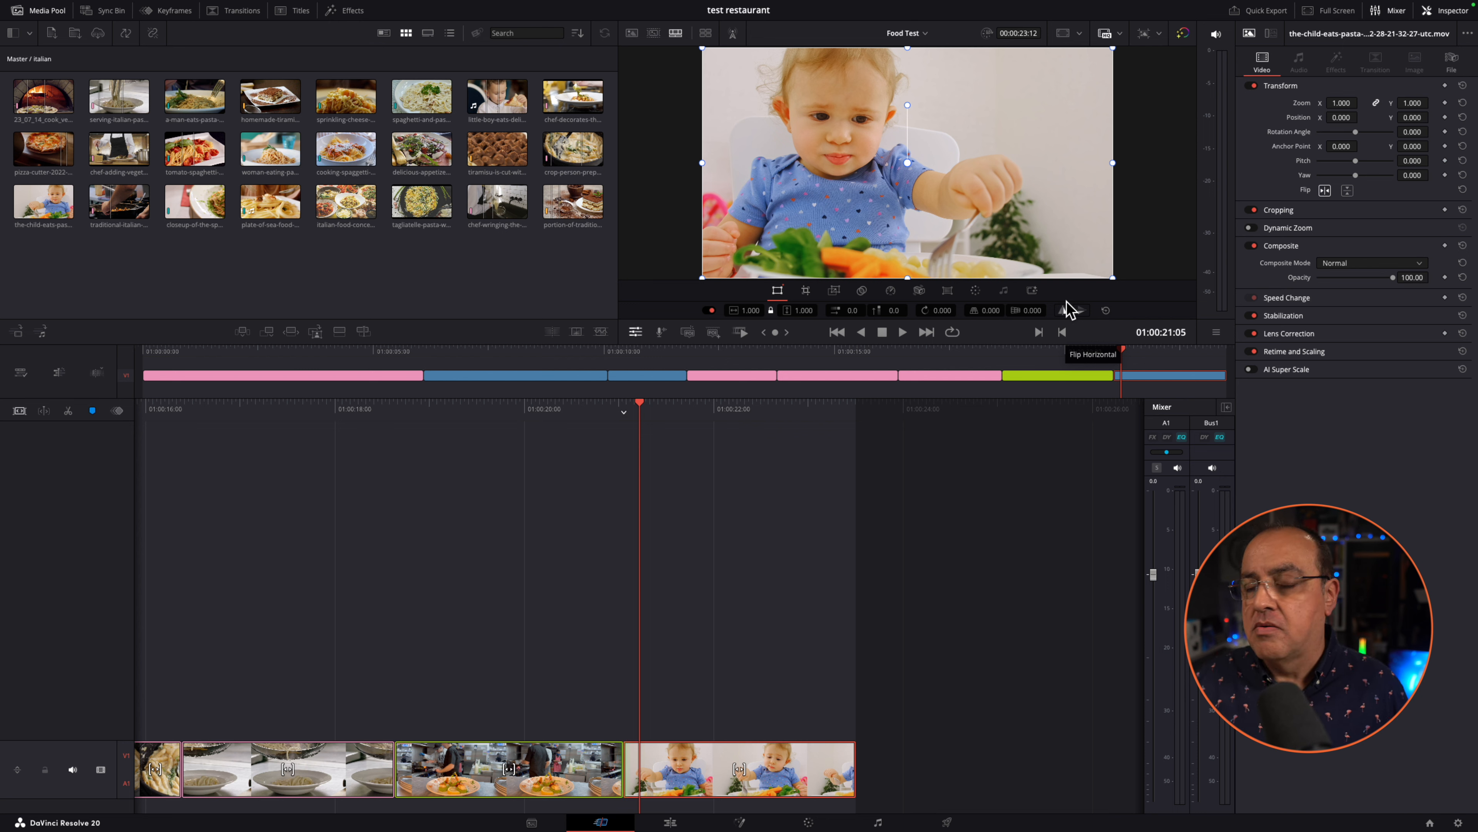
left_click(1071, 304)
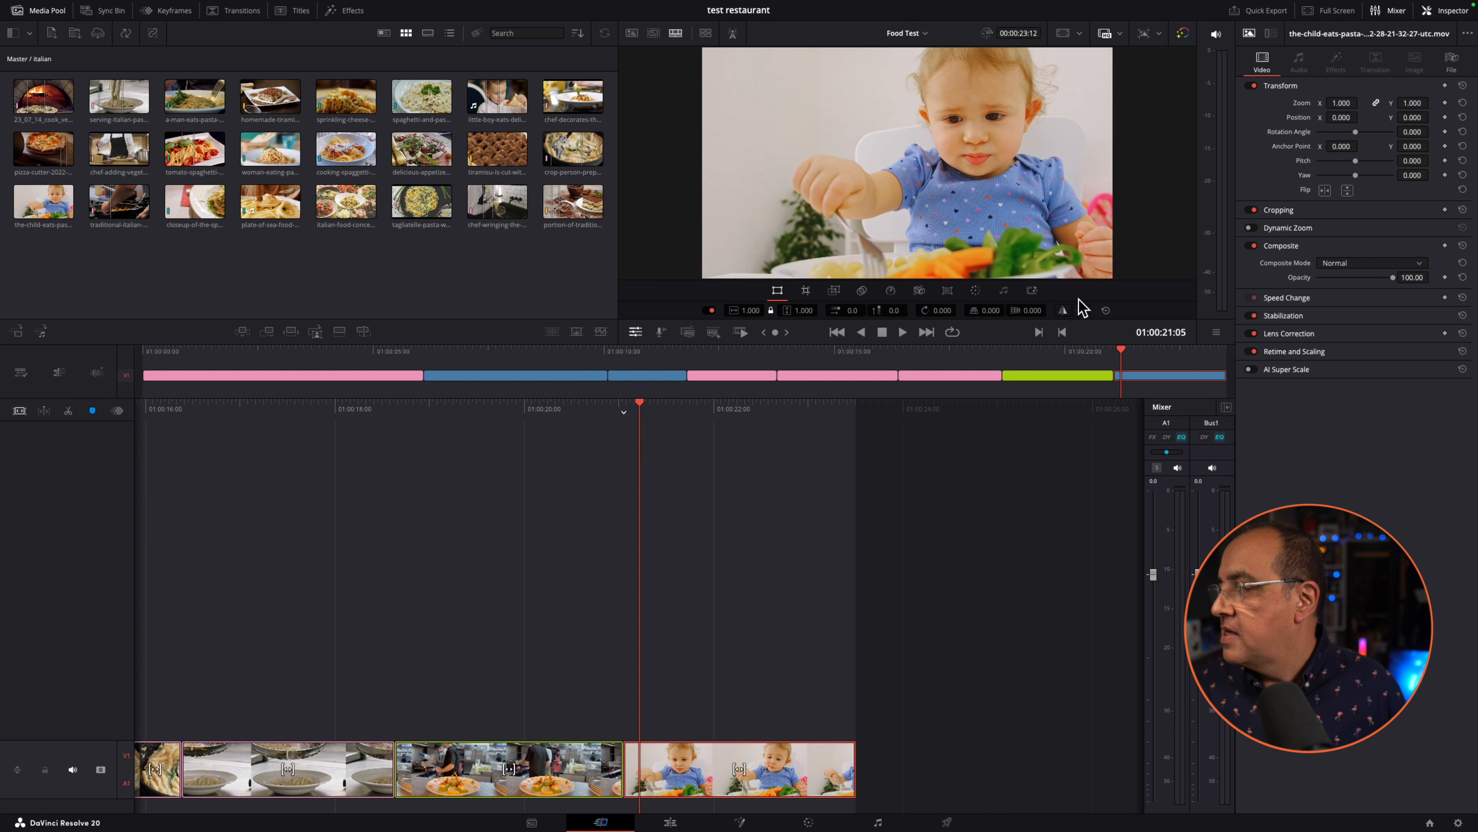
left_click(1080, 304)
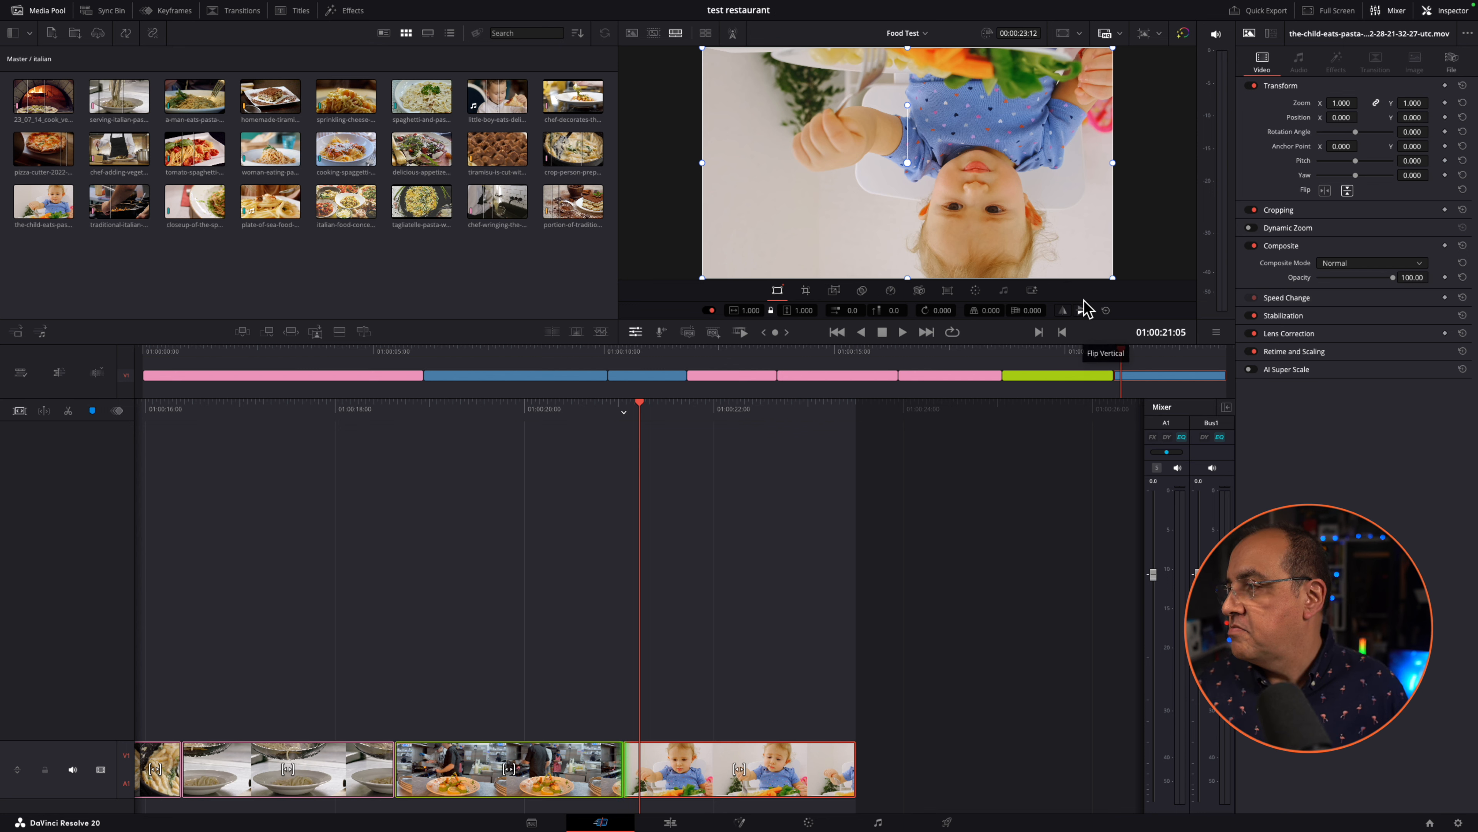
left_click(1082, 306)
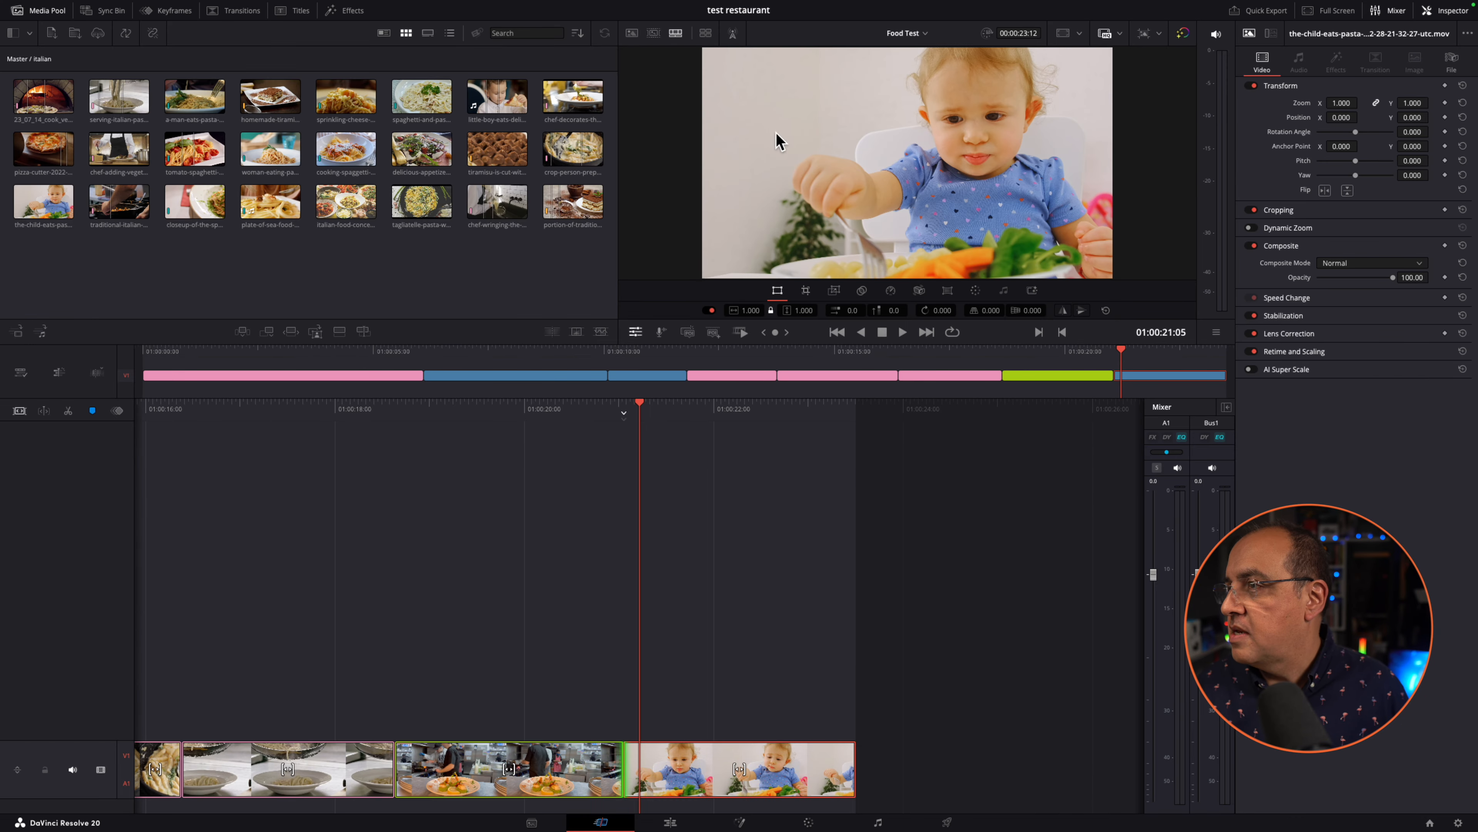
Try scaling the clip to about 0.381 and rotating it to about -15.55, and reset all Transform settings.
left_click(777, 289)
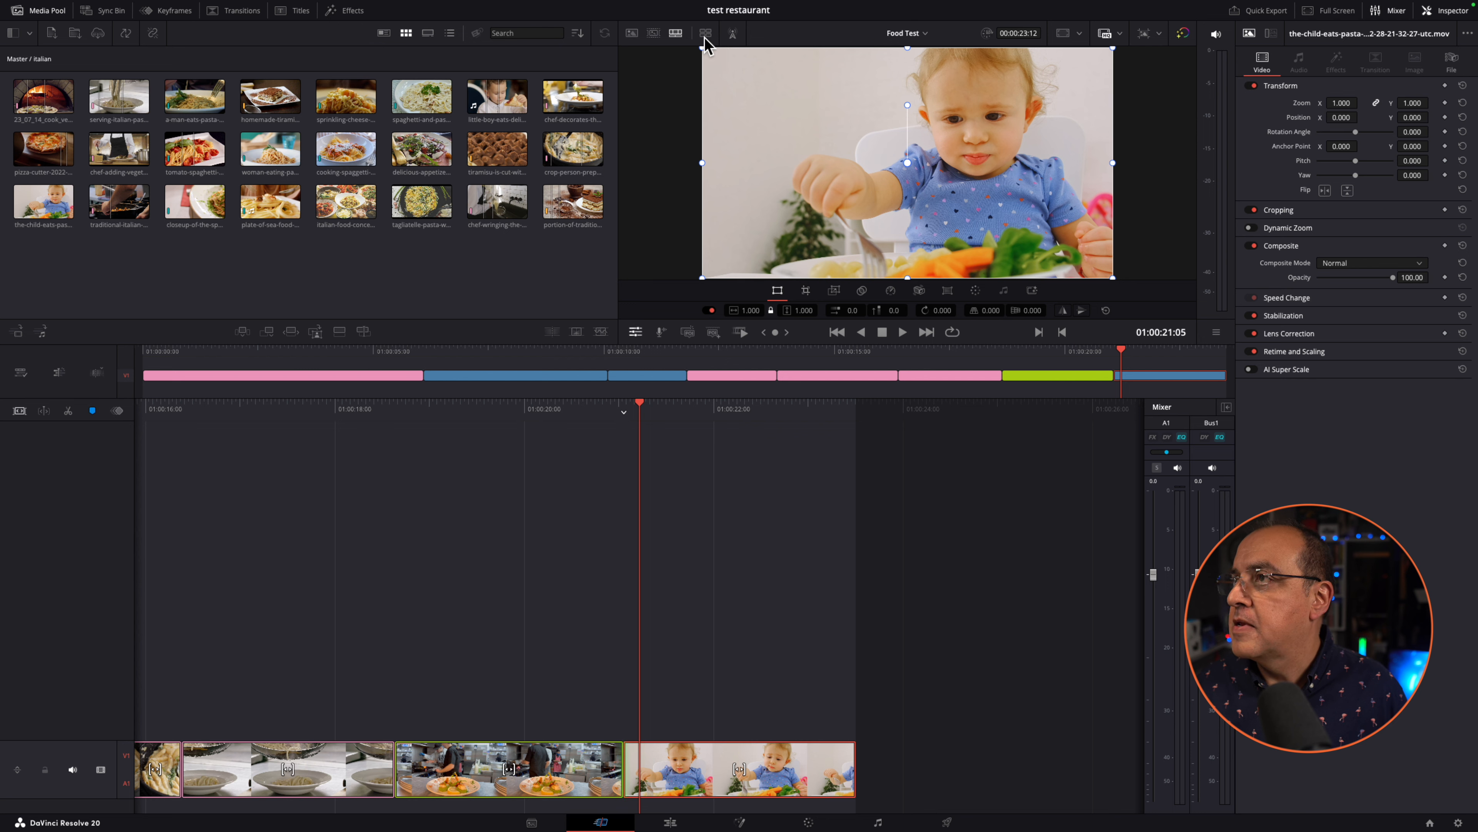
left_click_drag(703, 46, 792, 115)
left_click_drag(911, 102, 996, 174)
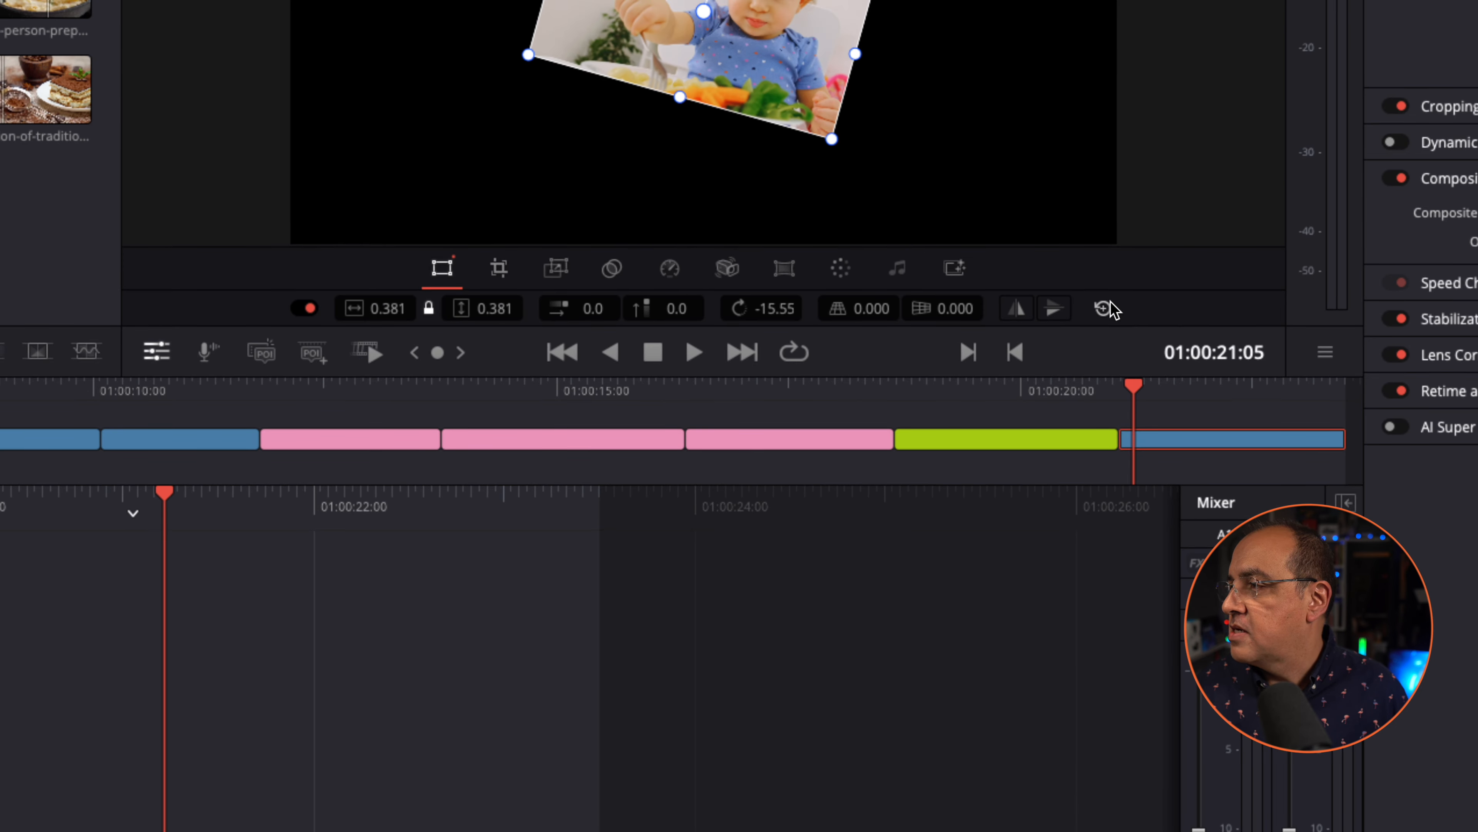
left_click(1107, 310)
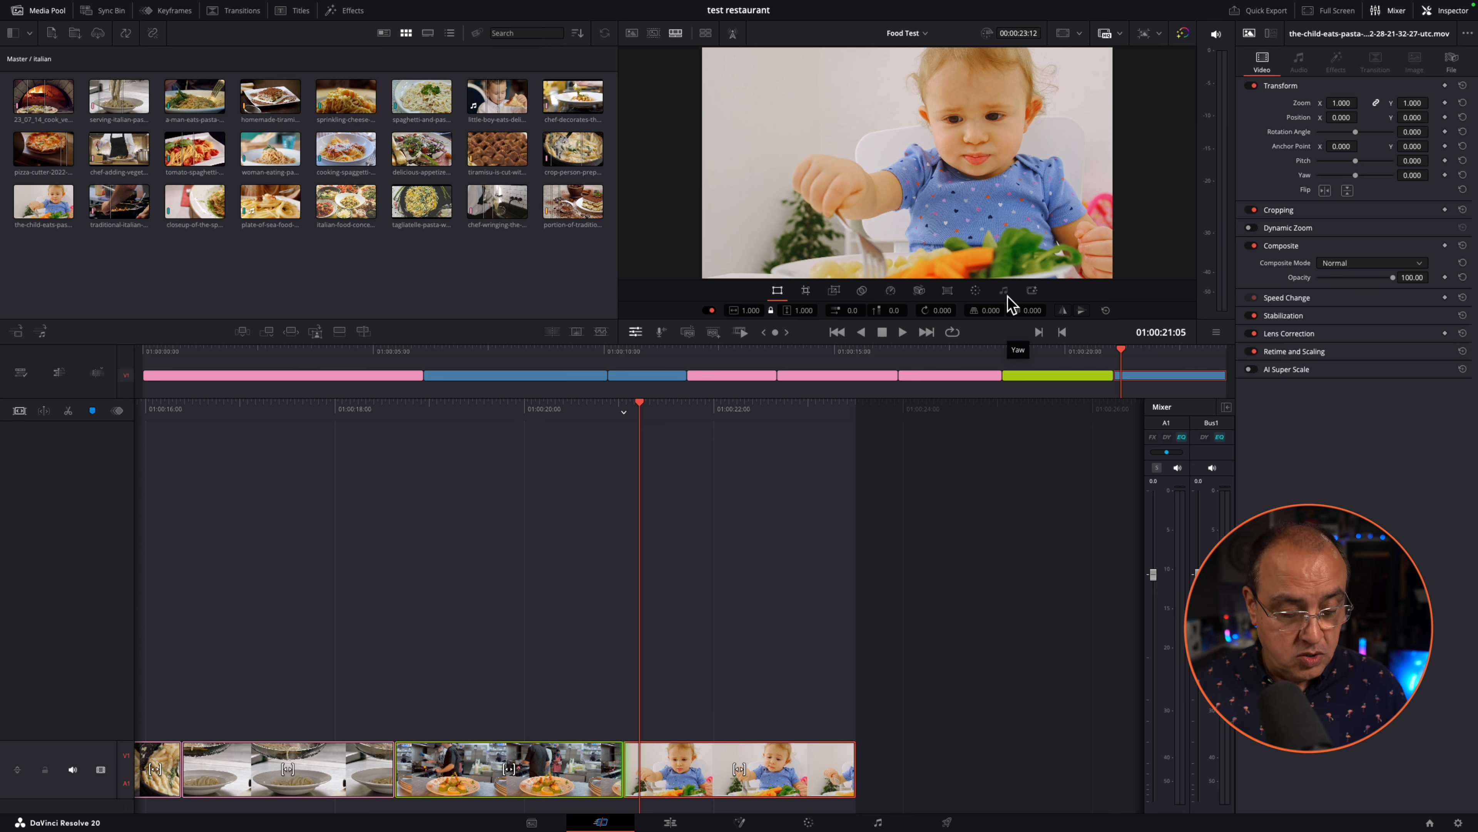
Add the media pool clip of the boy eating pizza to a new track above the baby clip.
left_click(499, 91)
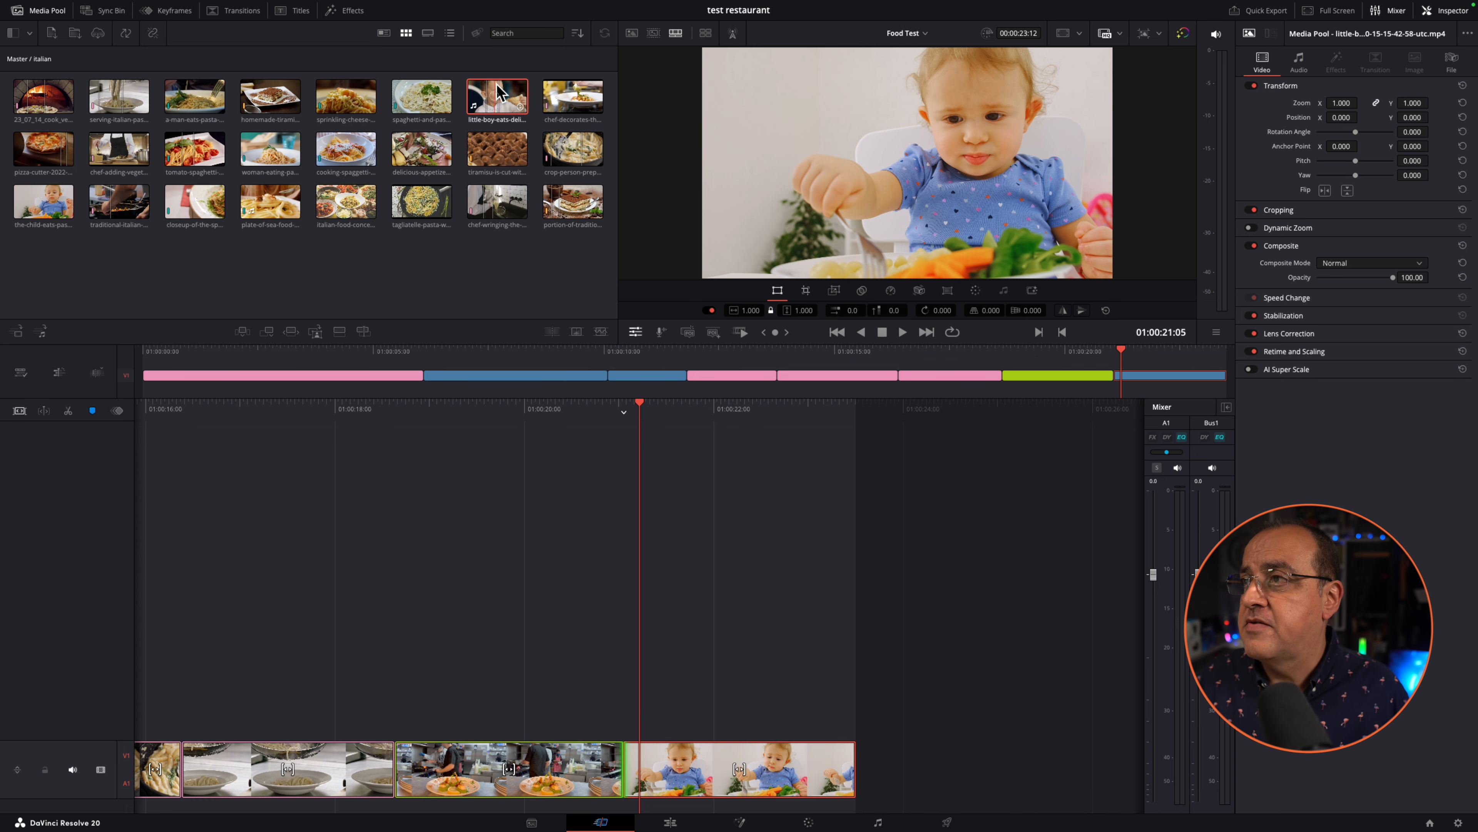
double_click(499, 92)
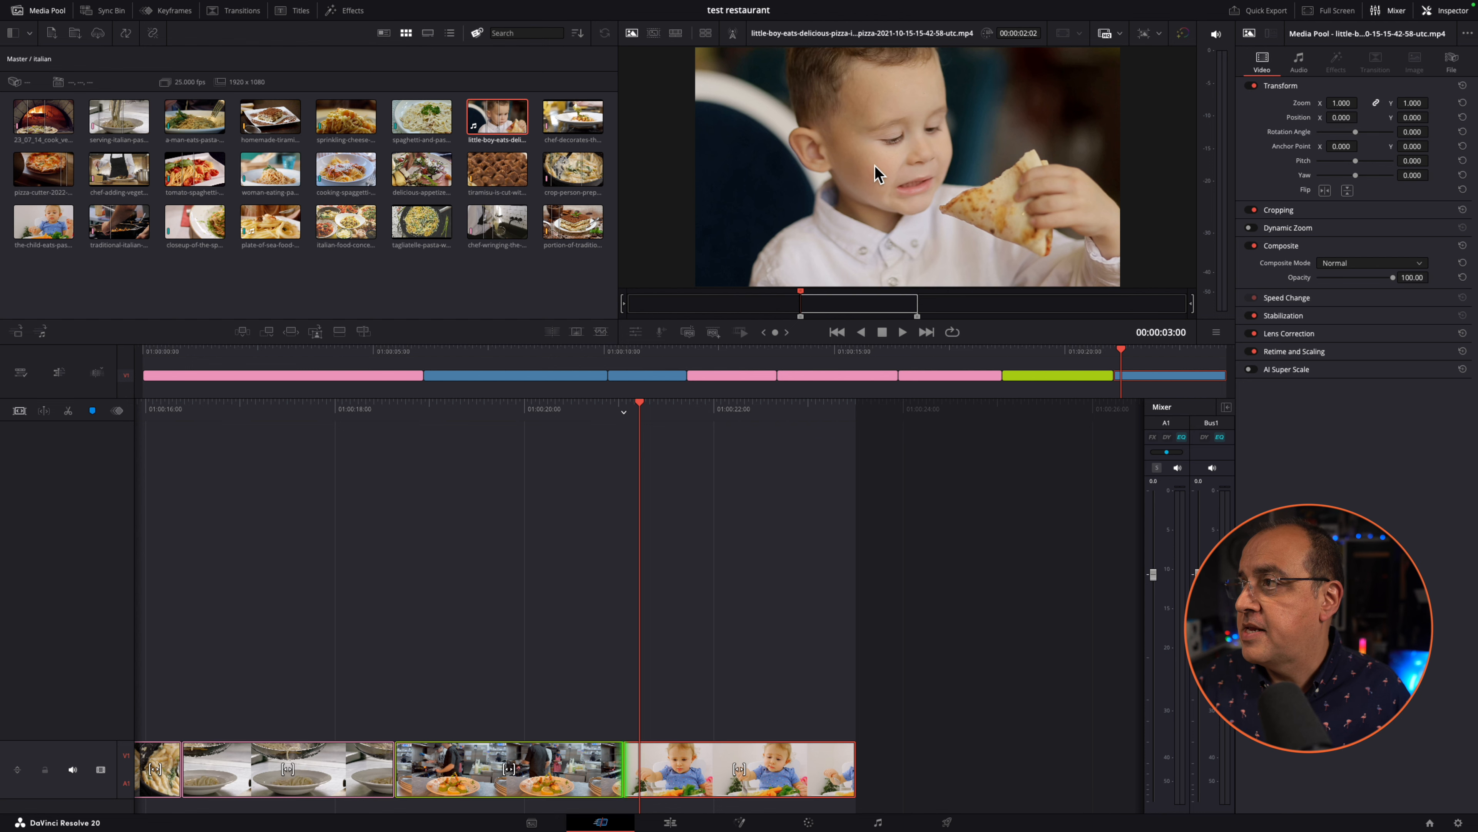
left_click_drag(879, 166, 629, 671)
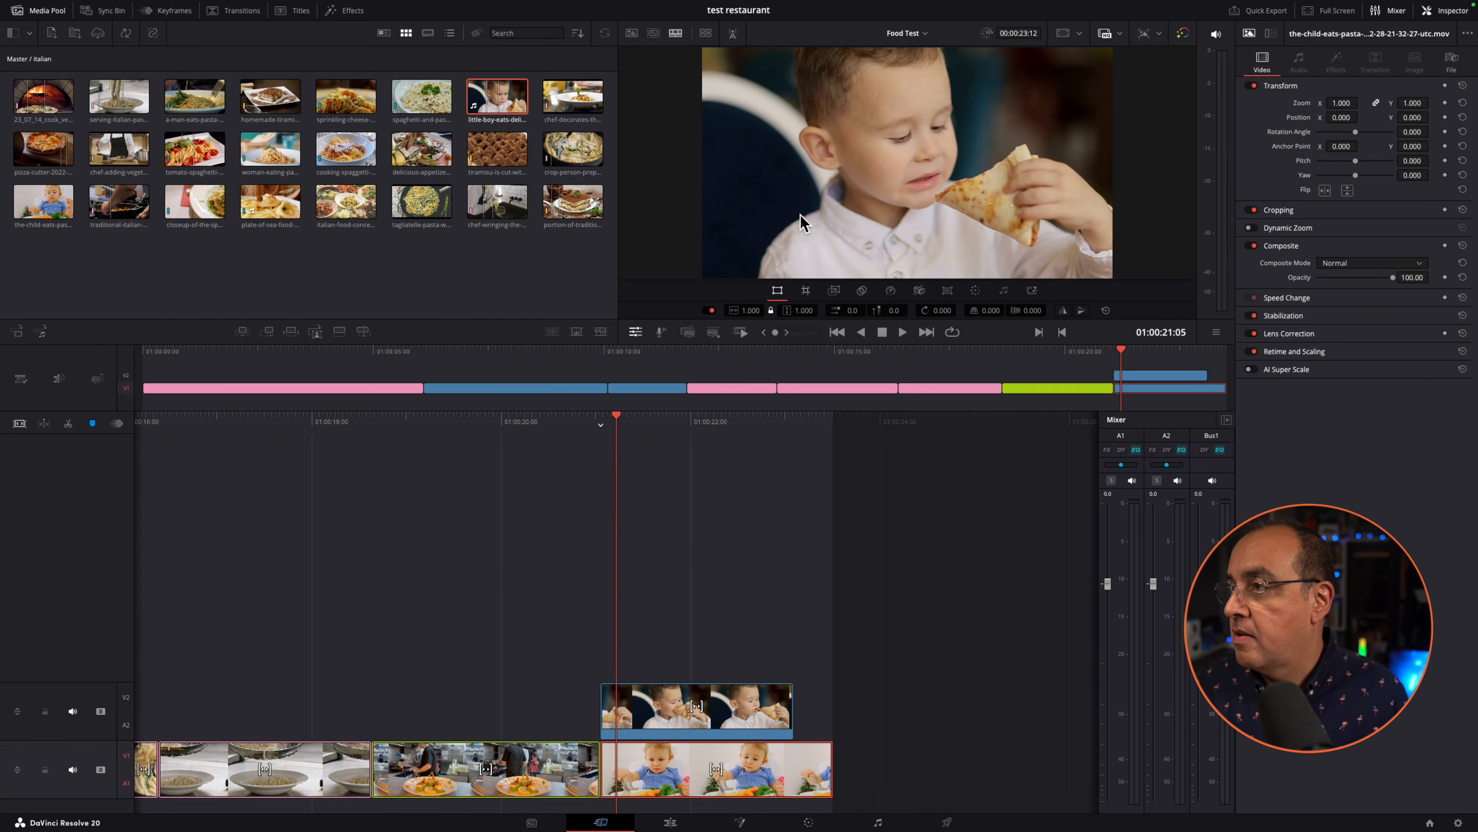
Shrink the boy clip to a zoom of about 0.296 and place it in the frame's upper-left corner, about X -604.8 and Y 305.1.
left_click(749, 714)
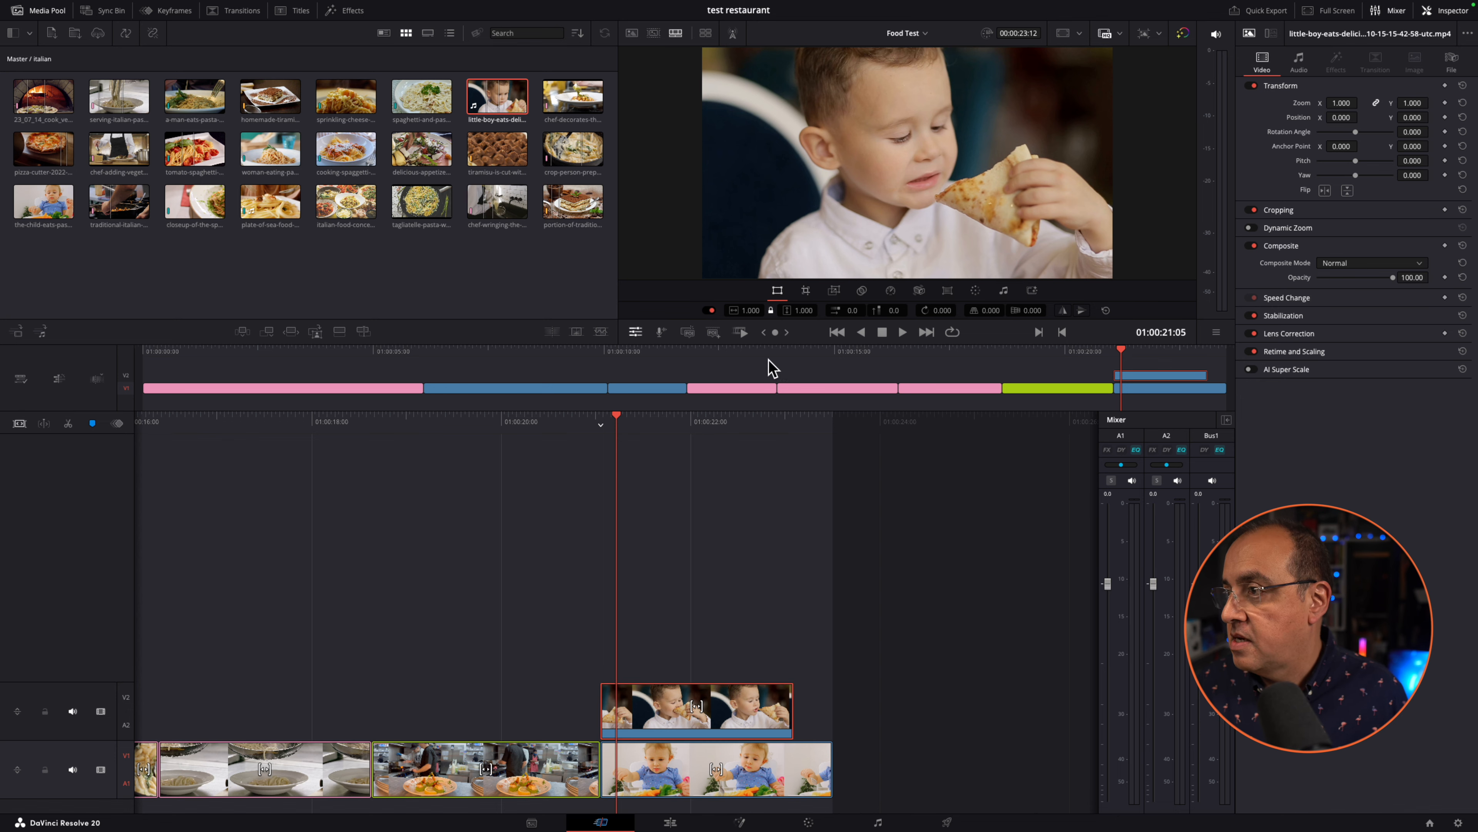
left_click(783, 291)
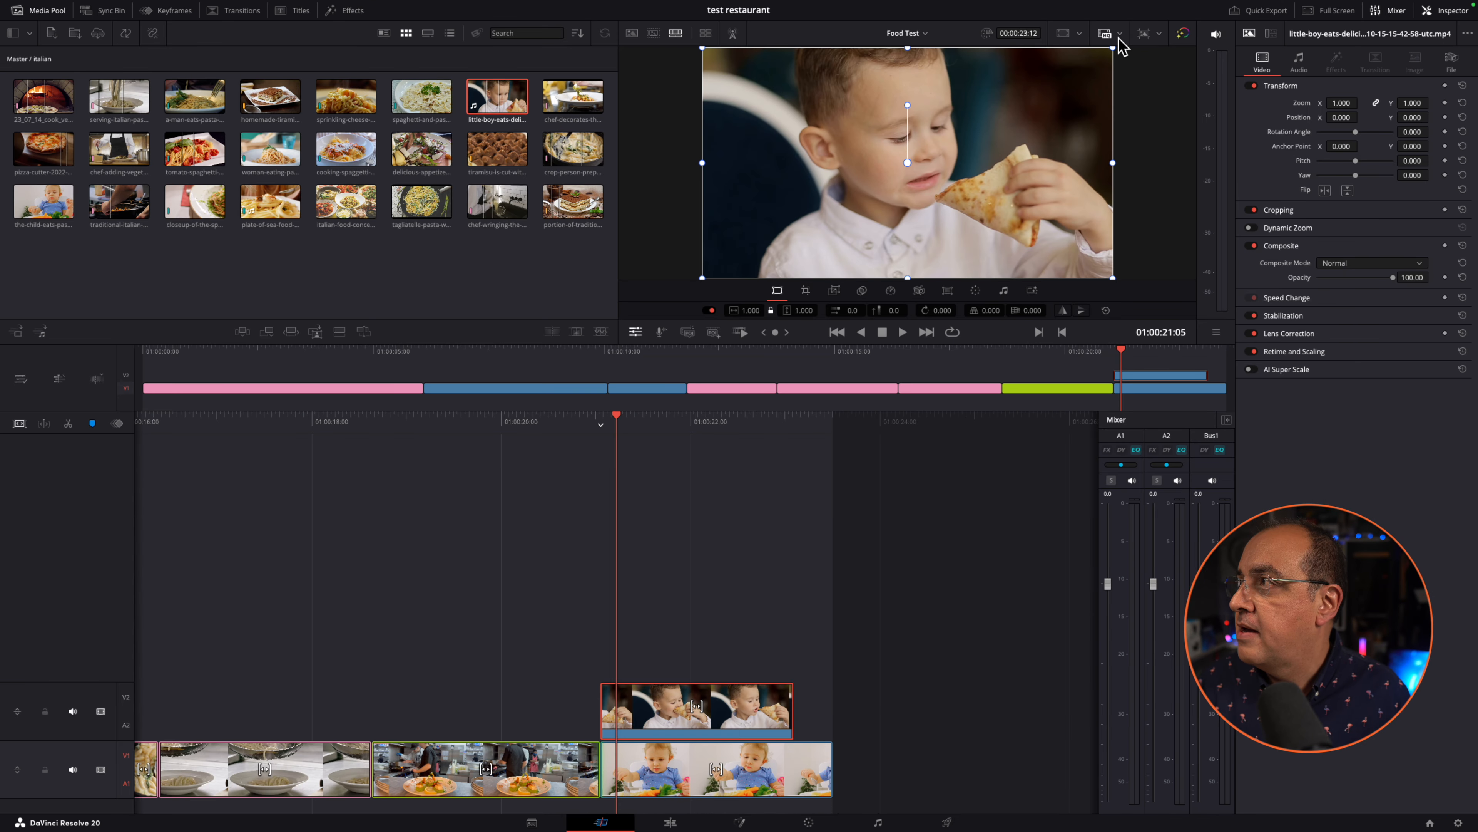
left_click_drag(1113, 47, 1018, 119)
left_click_drag(930, 177, 800, 113)
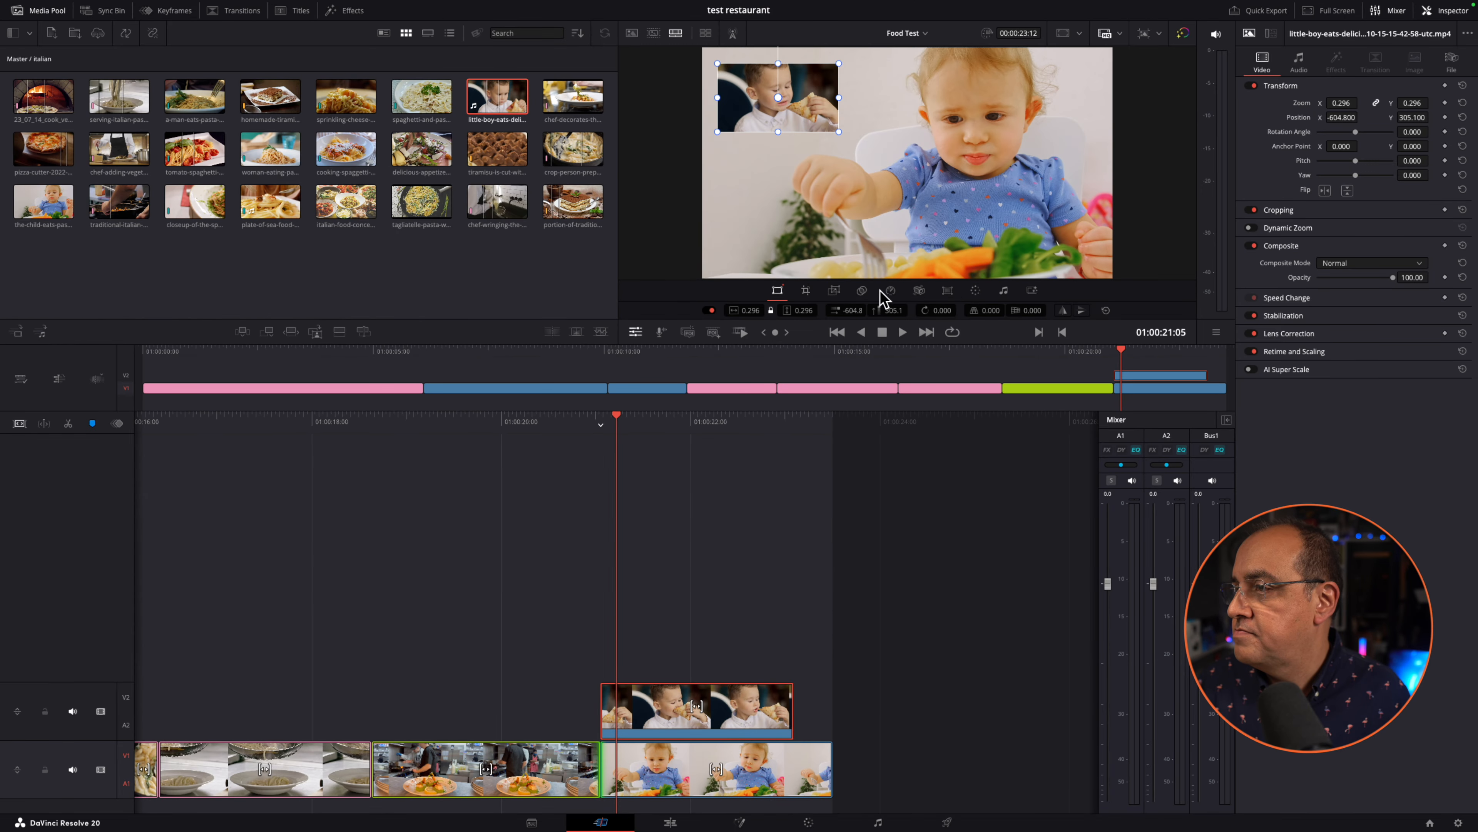
View the Dynamic Zoom settings, set the inset clip's position X to -603.8 and yaw to about 0.152, and play the result.
left_click(783, 289)
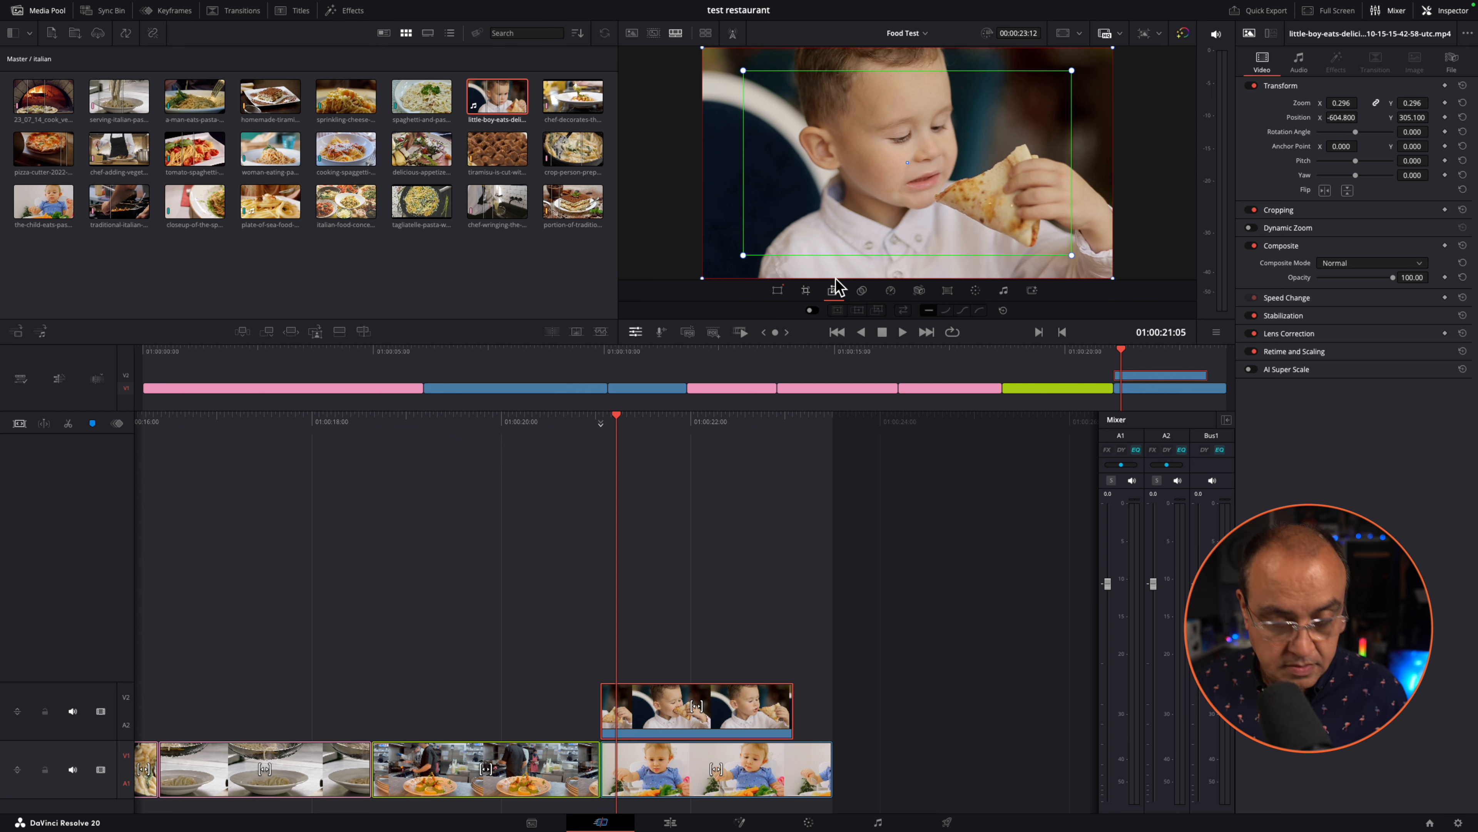
left_click(777, 289)
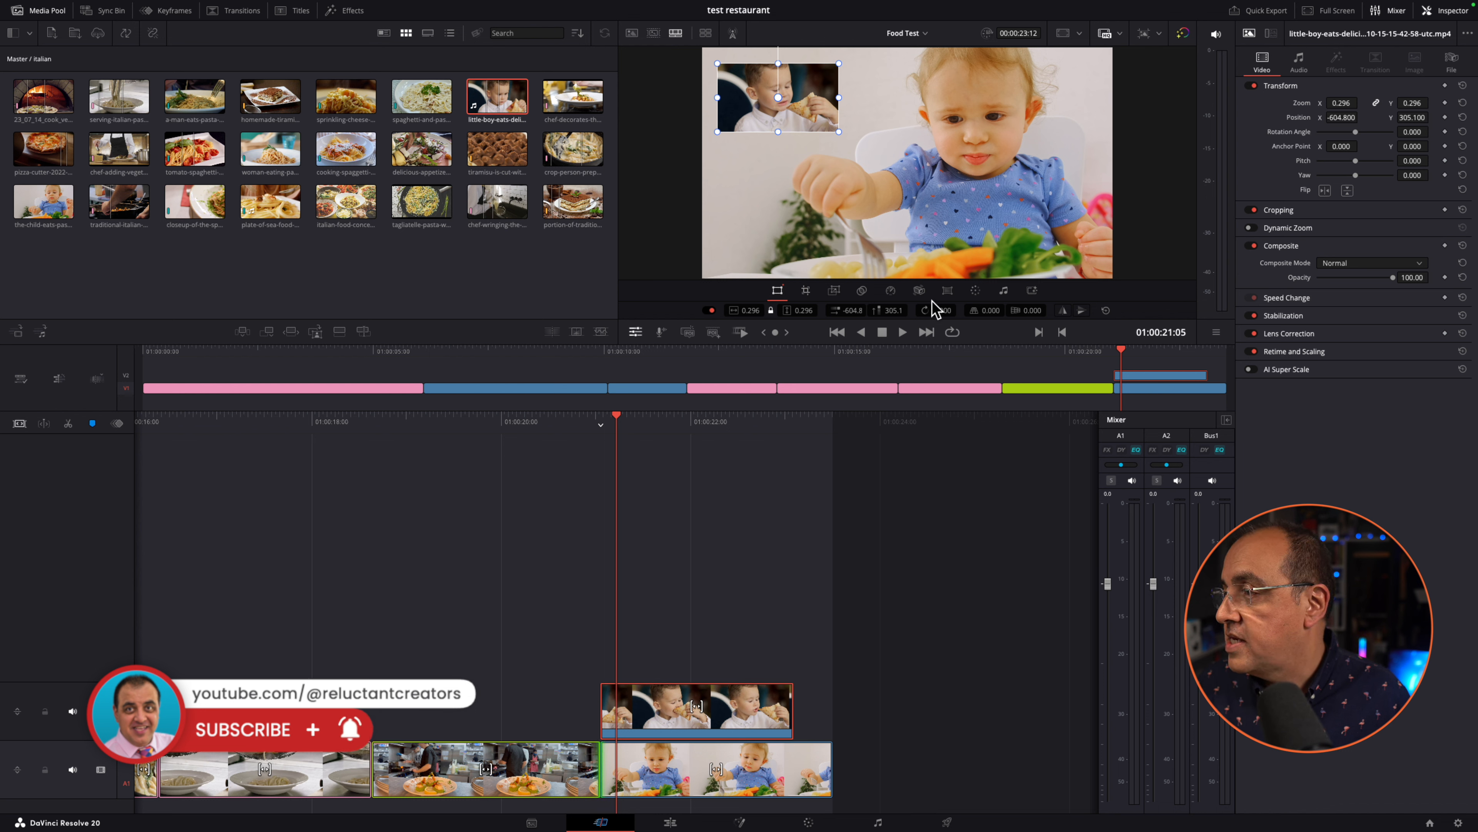
left_click_drag(832, 311, 850, 310)
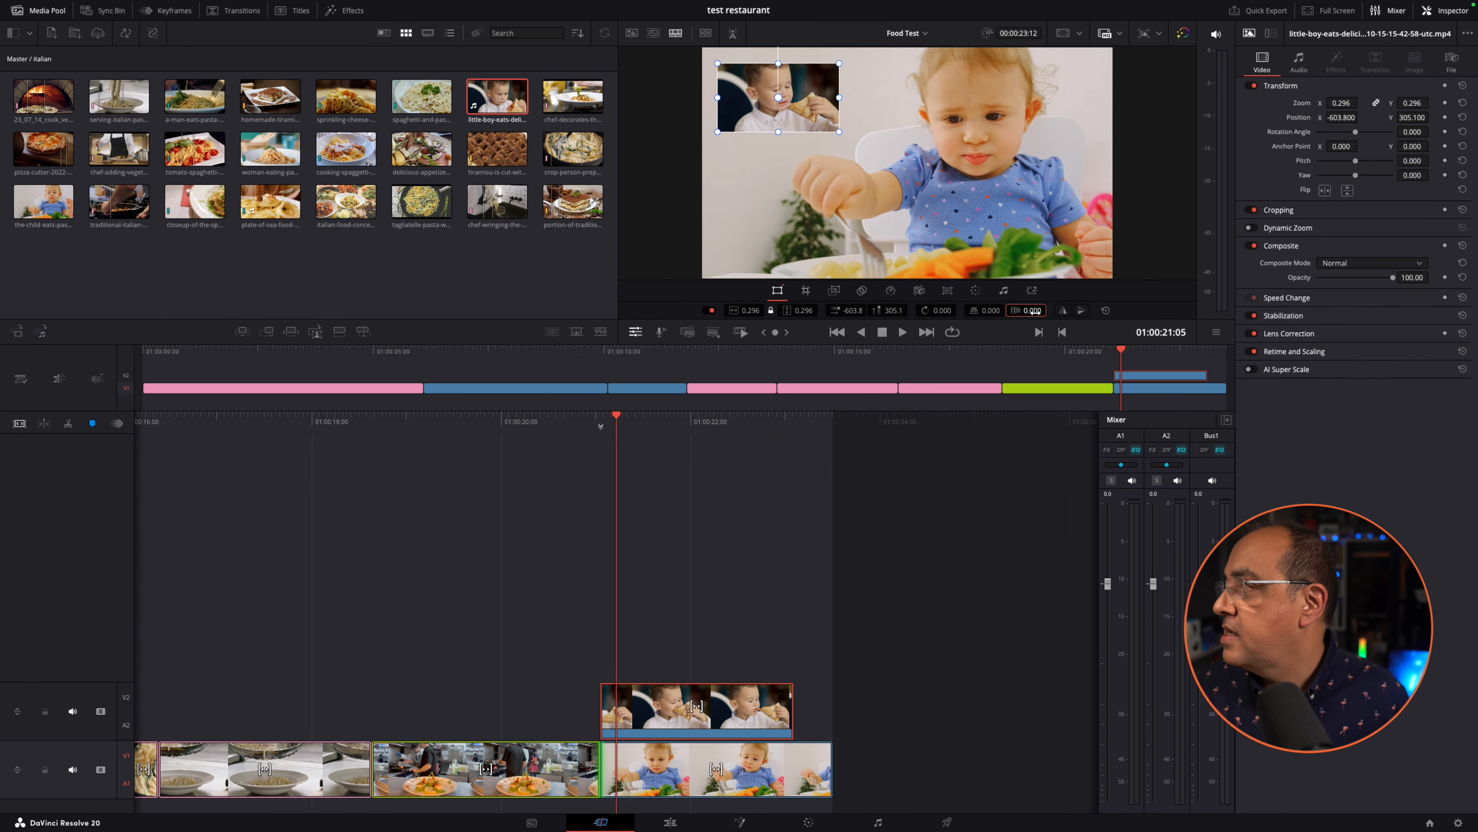
left_click_drag(1034, 313, 1124, 308)
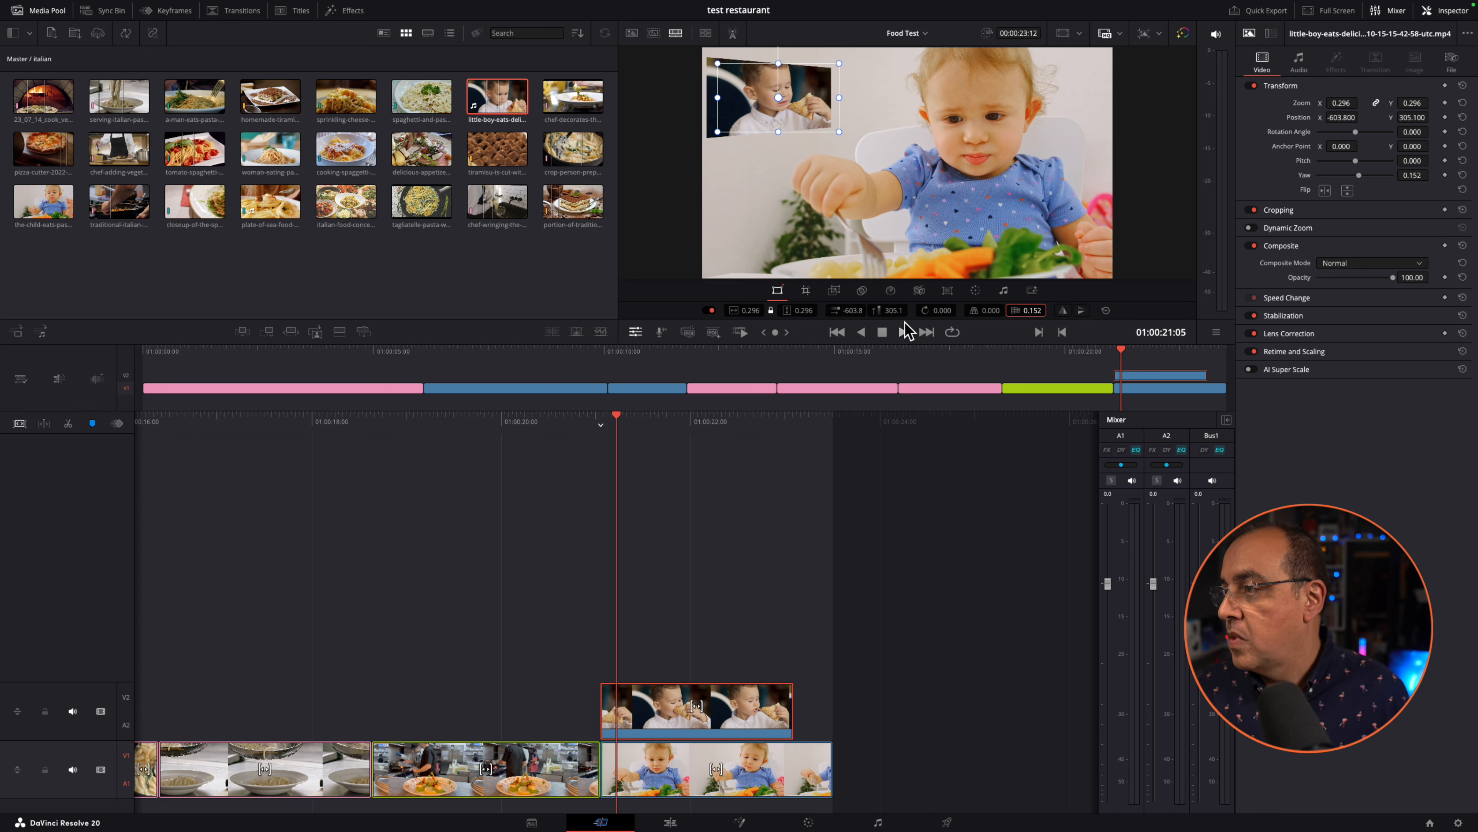
left_click(904, 331)
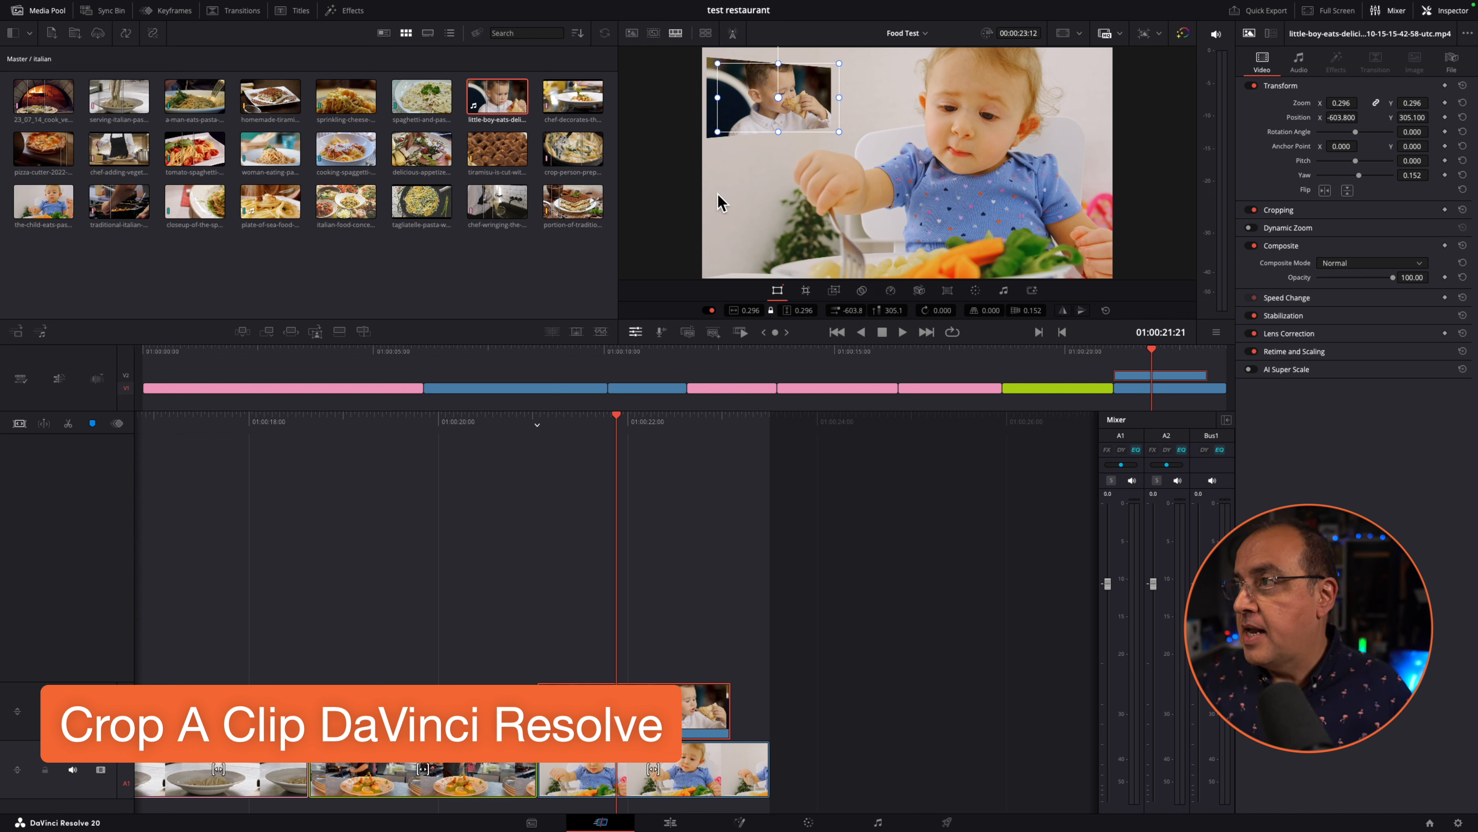
Nudge the inset to about X -601.1 and Y 307.8, reset all its Transform settings, and switch to the Crop tool.
left_click_drag(730, 85, 731, 86)
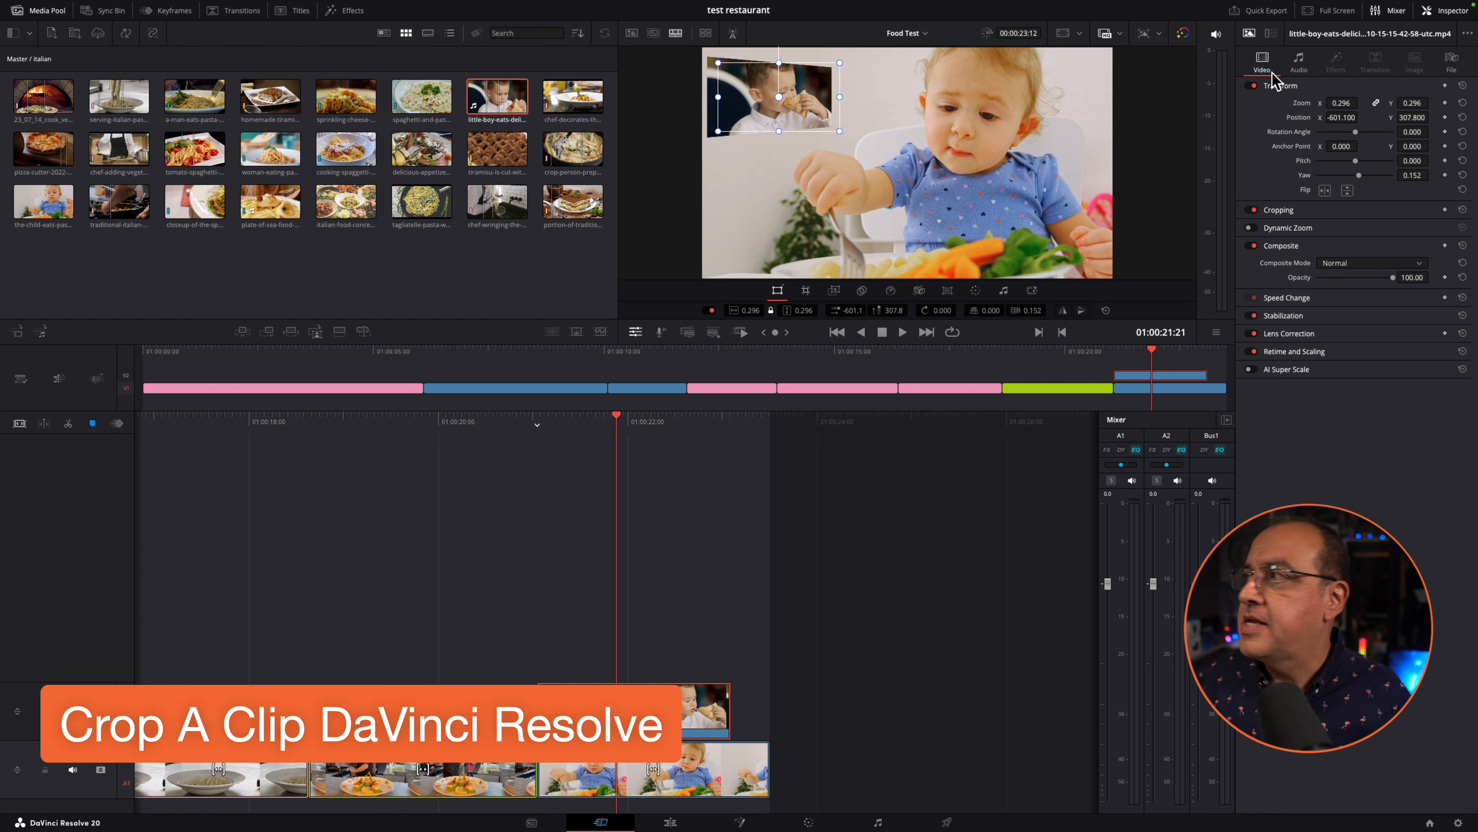
left_click(1462, 86)
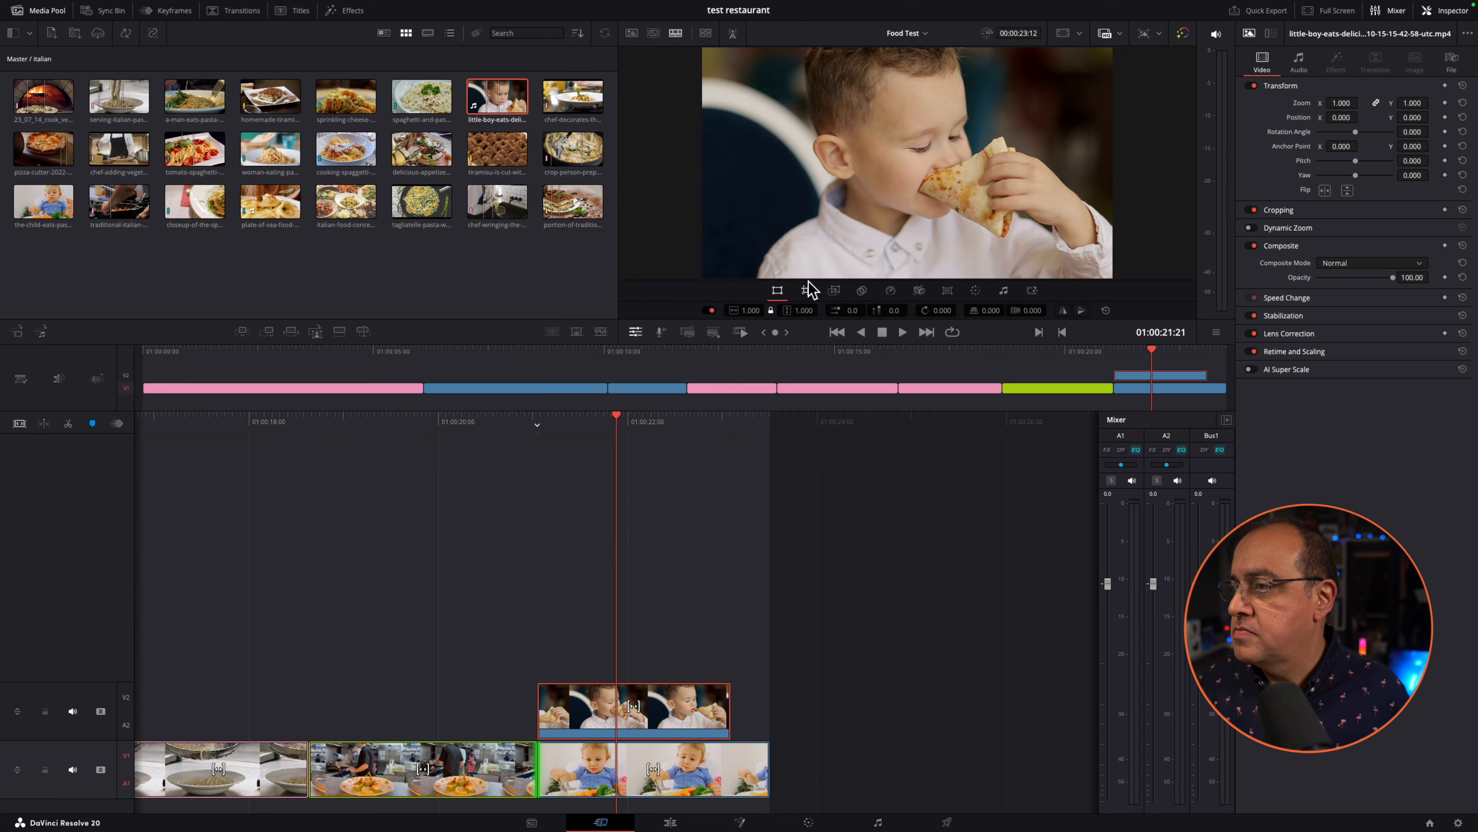
left_click(806, 288)
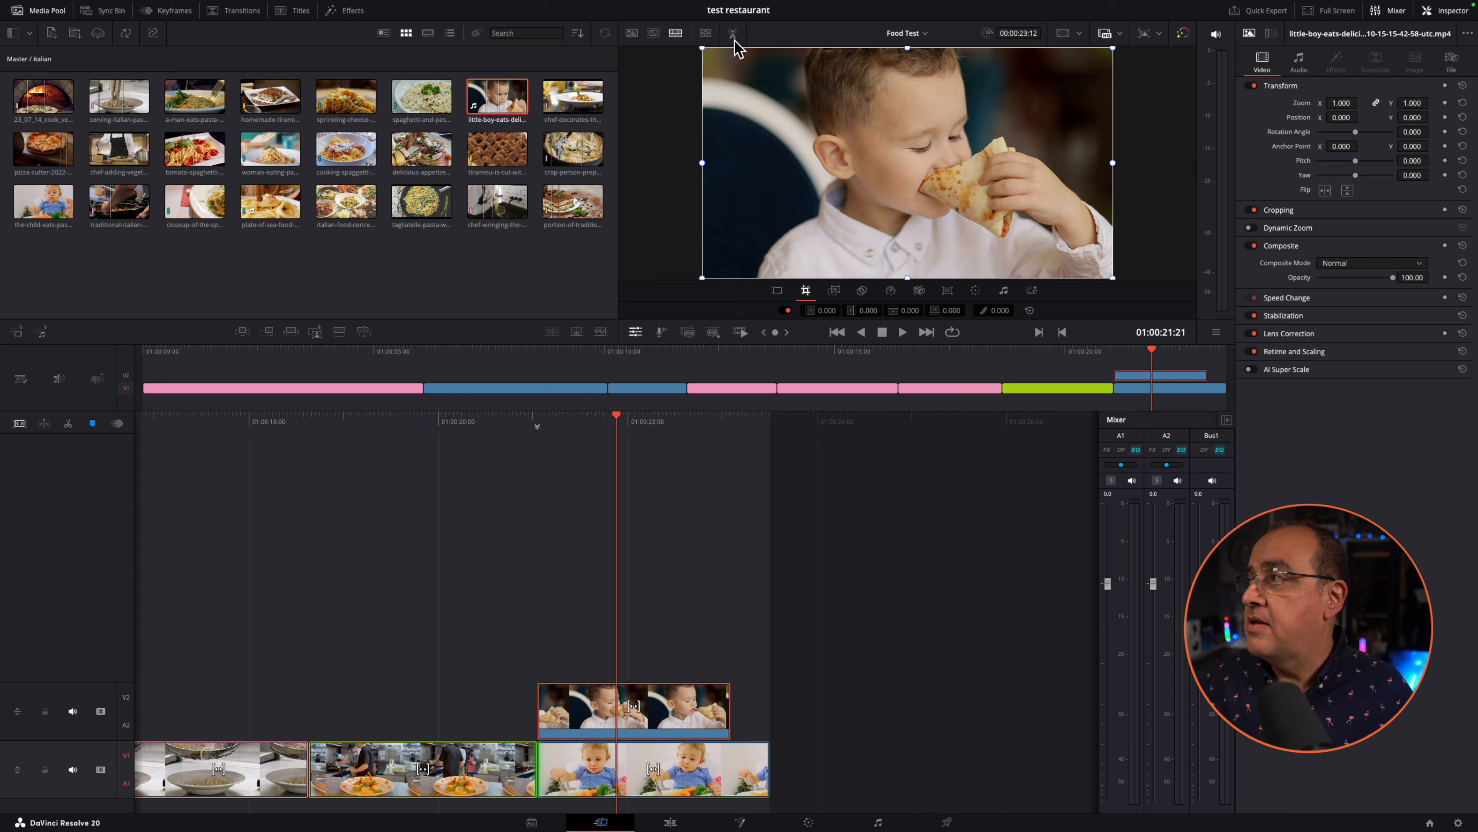
Crop the boy clip in the viewer to about 321.3 on the left, 270.3 on the right and 170.1 at the bottom.
left_click(1298, 209)
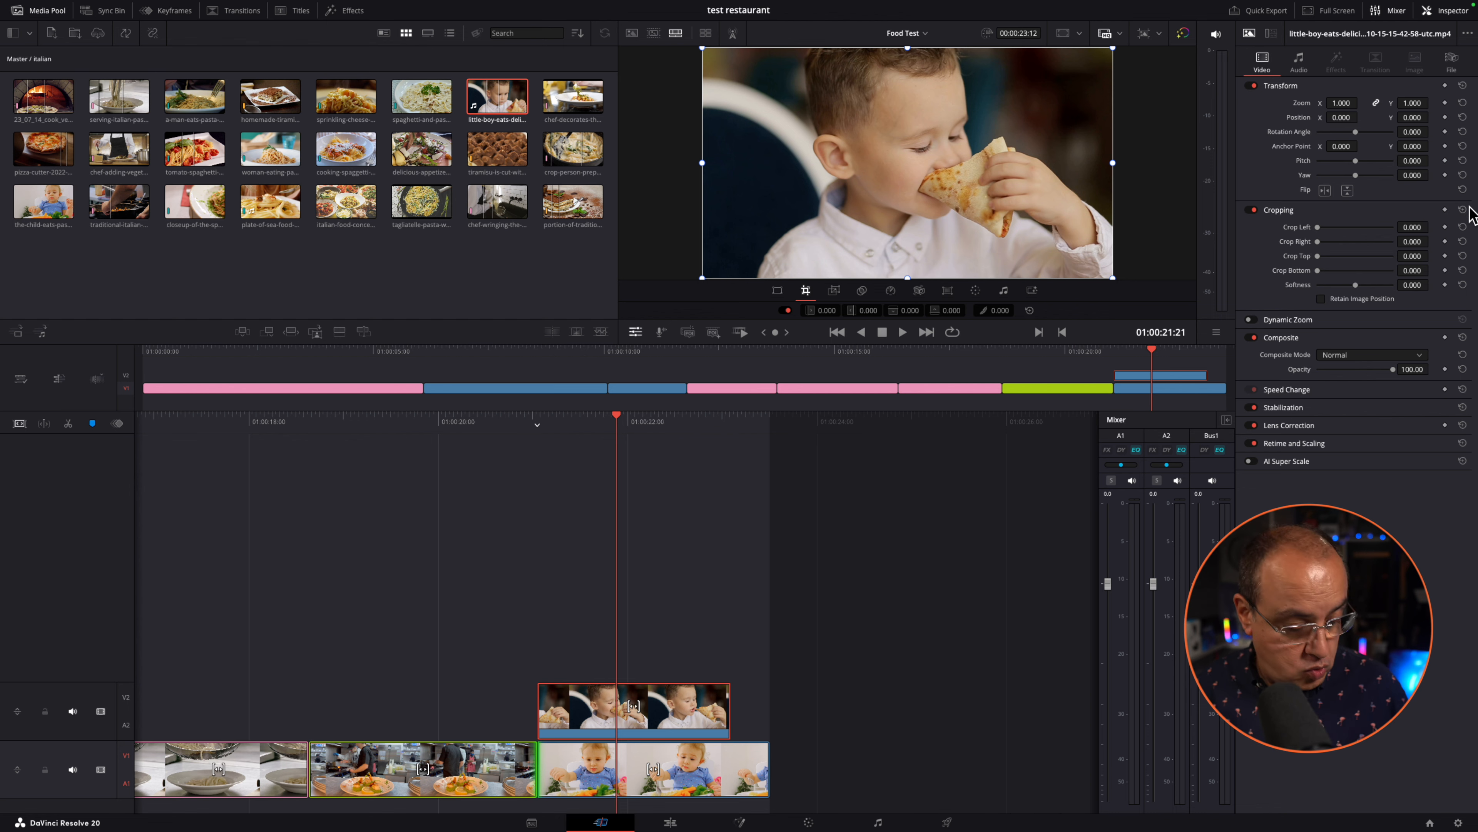
left_click(1359, 198)
left_click(1359, 198)
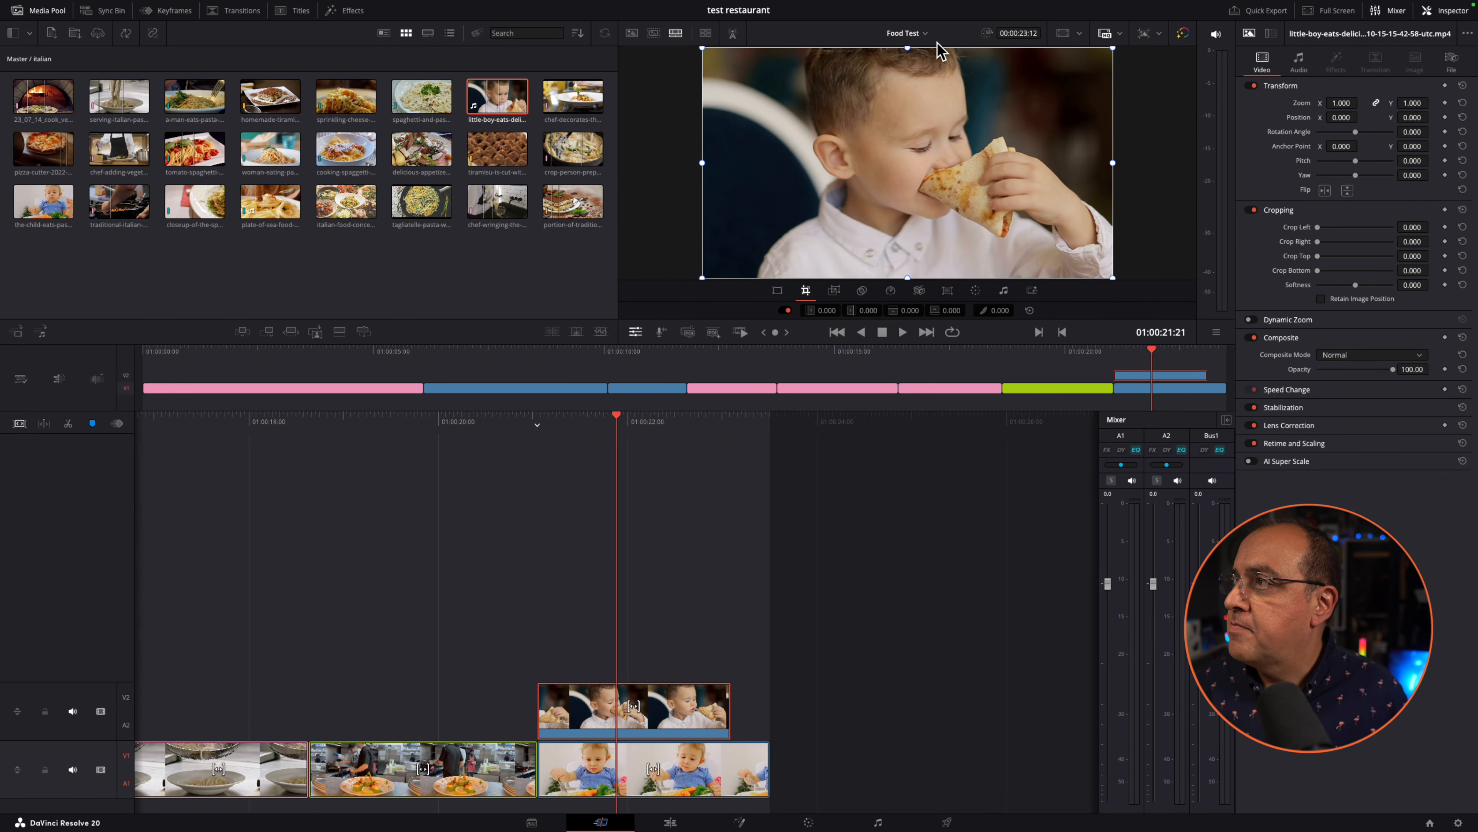
left_click_drag(705, 153, 791, 154)
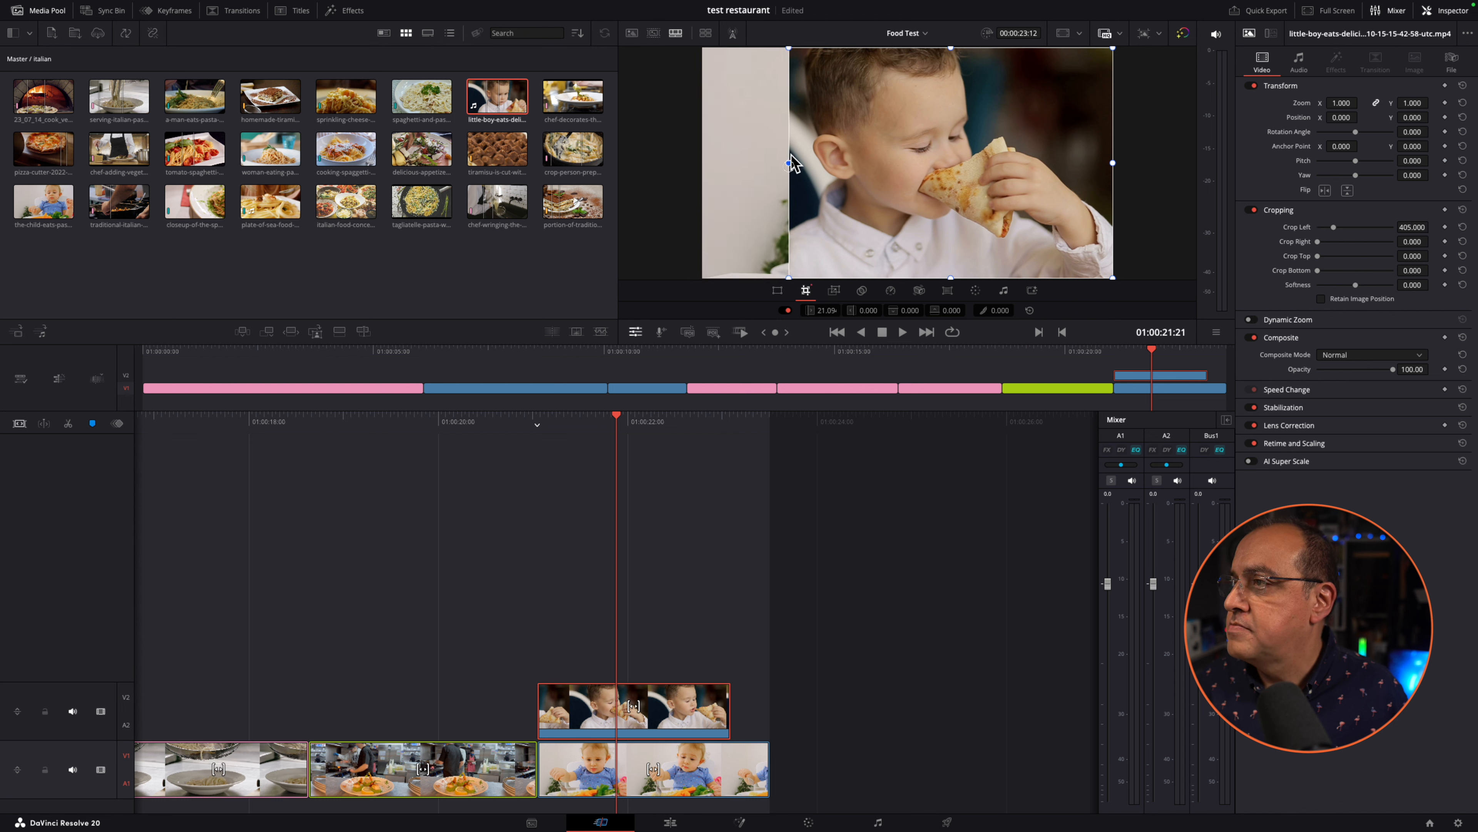
left_click_drag(1112, 159, 1090, 164)
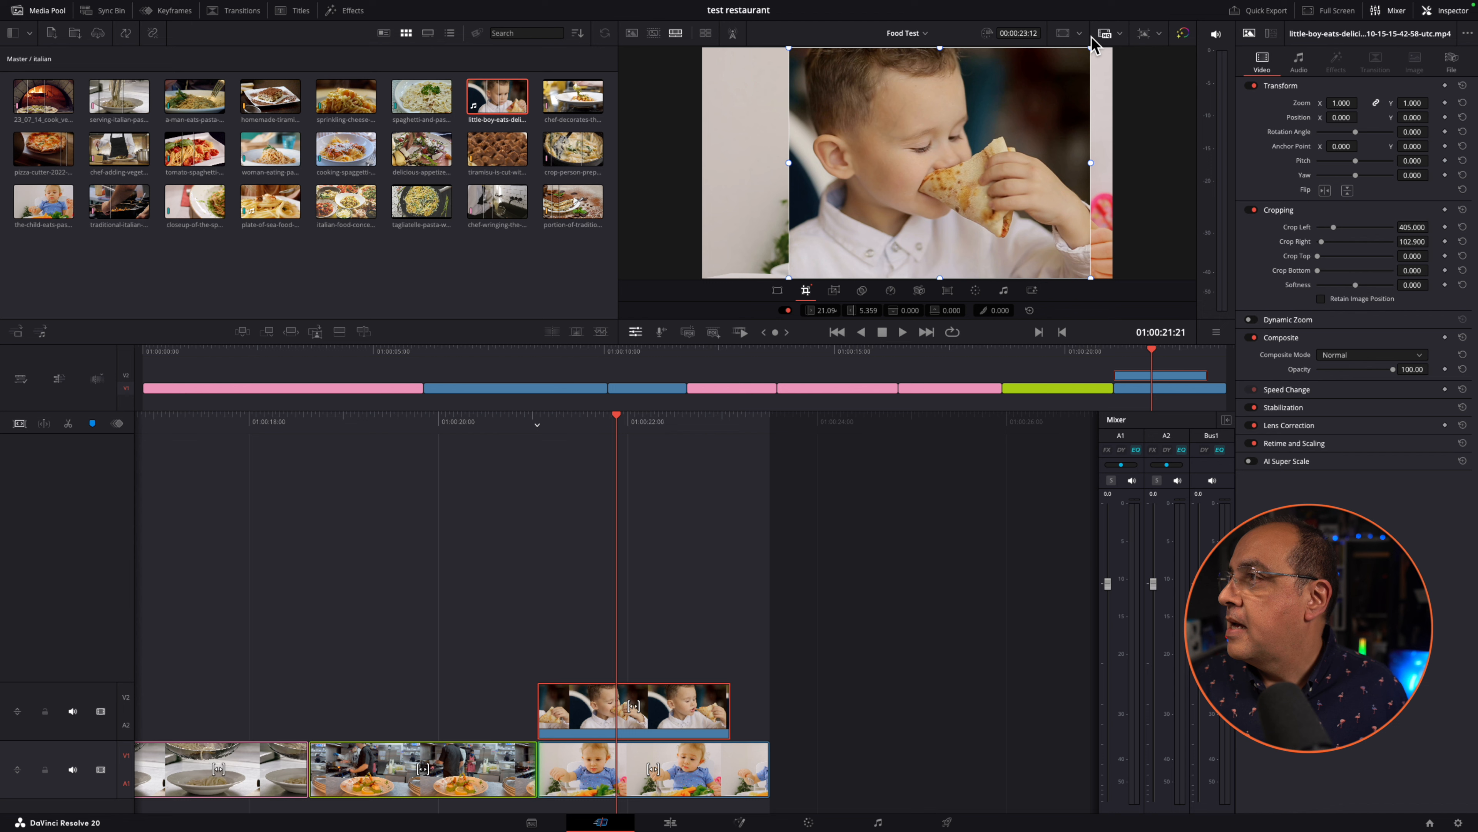
left_click_drag(942, 266, 944, 232)
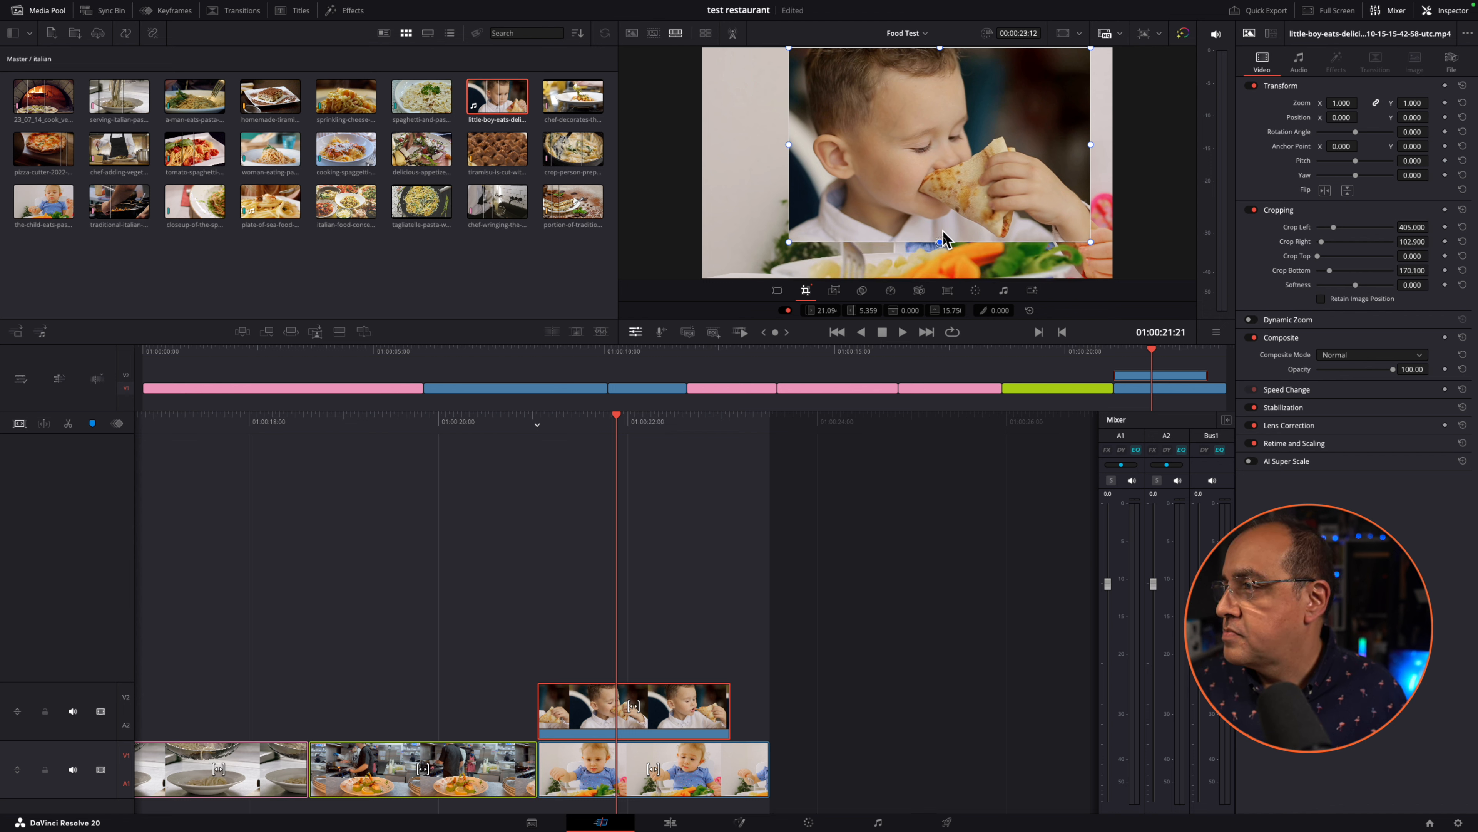
left_click_drag(1093, 141, 1073, 144)
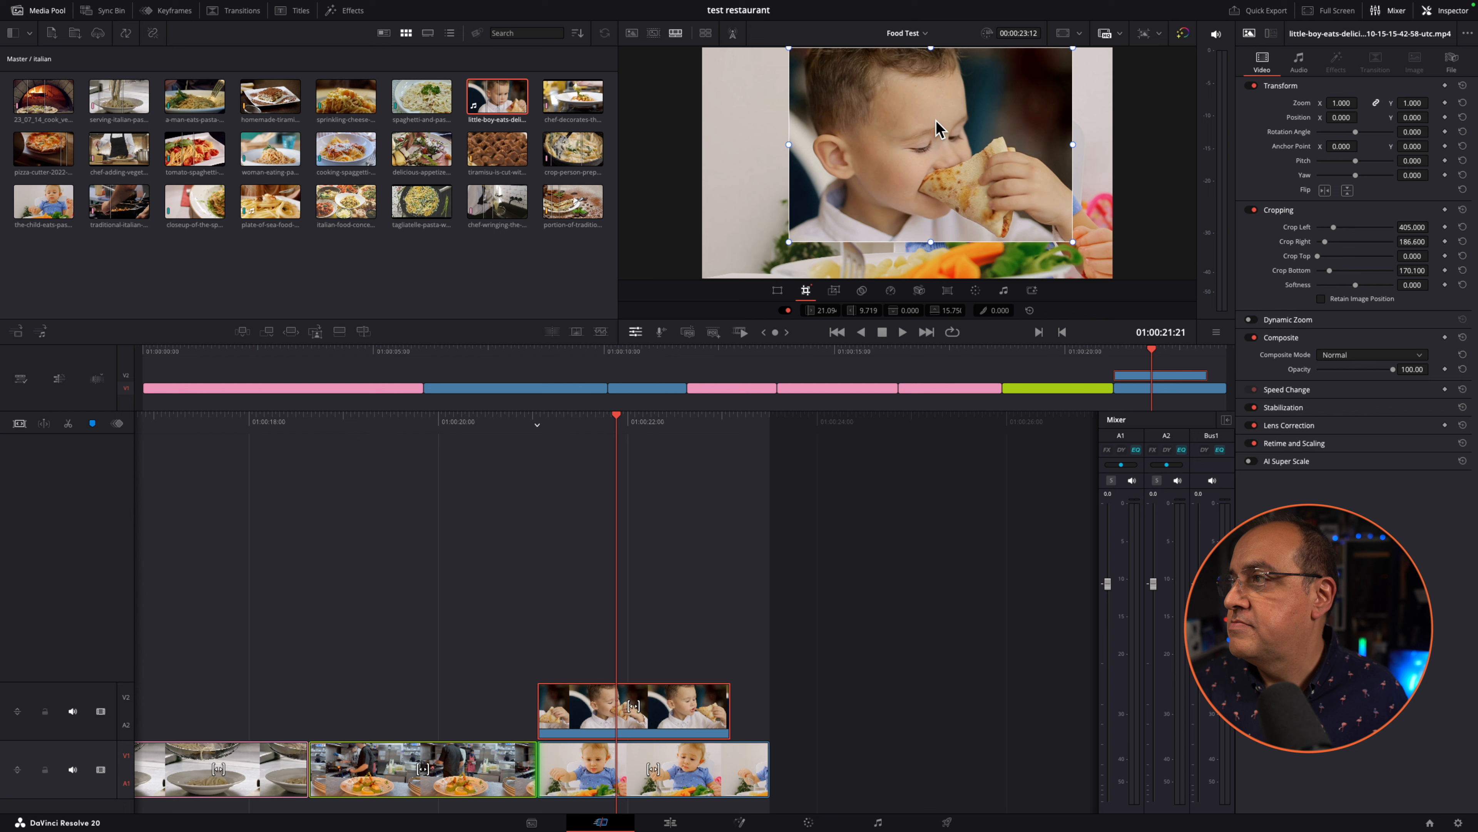
mouse_move(940, 120)
left_mouse_down()
mouse_move(888, 127)
mouse_move(940, 120)
mouse_move(922, 117)
left_mouse_up()
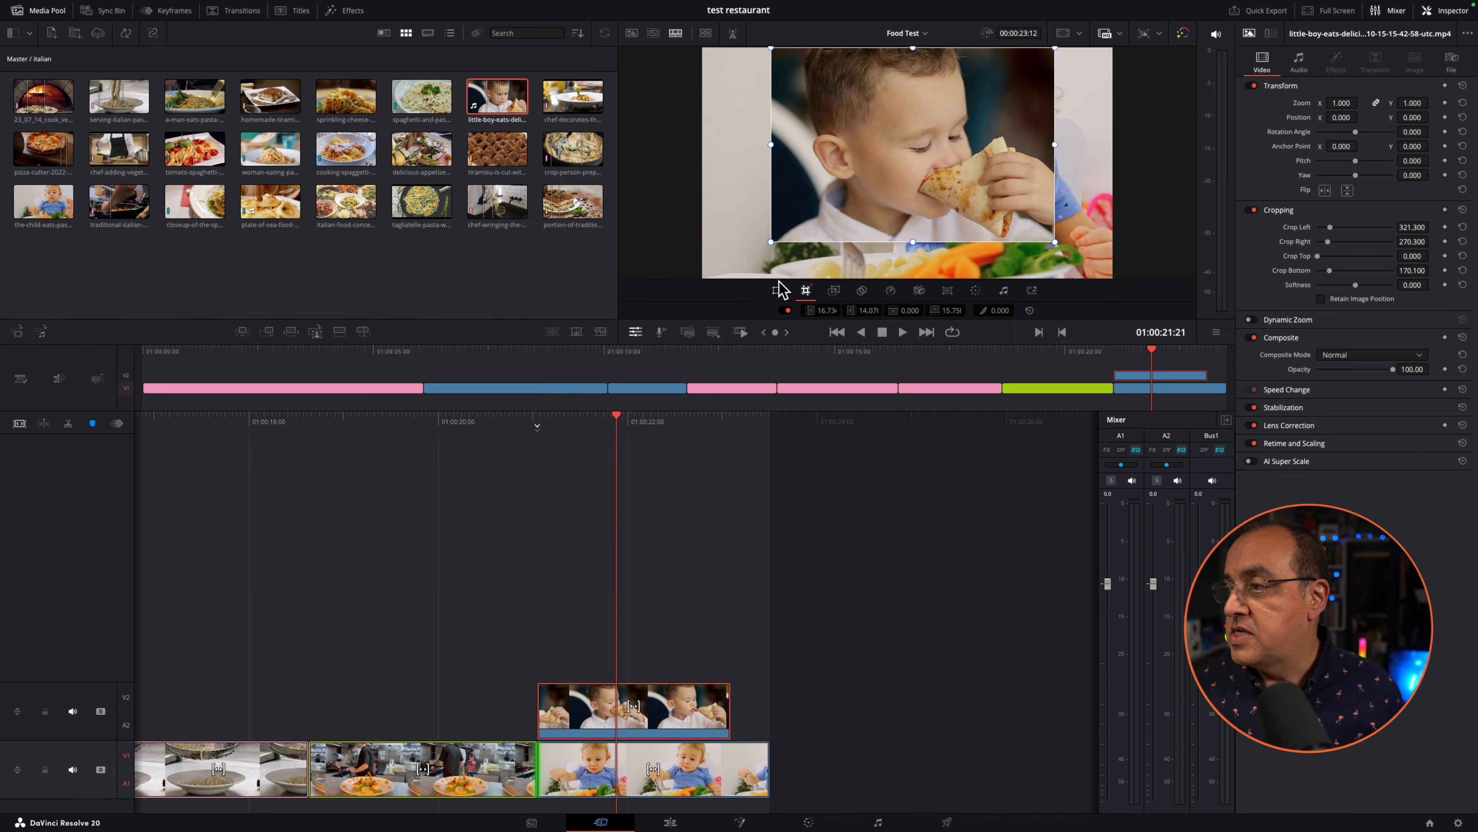
Shrink the cropped boy clip to a zoom of about 0.383 and place it upper left, at about X -606.4 and Y 264.6.
left_click(779, 288)
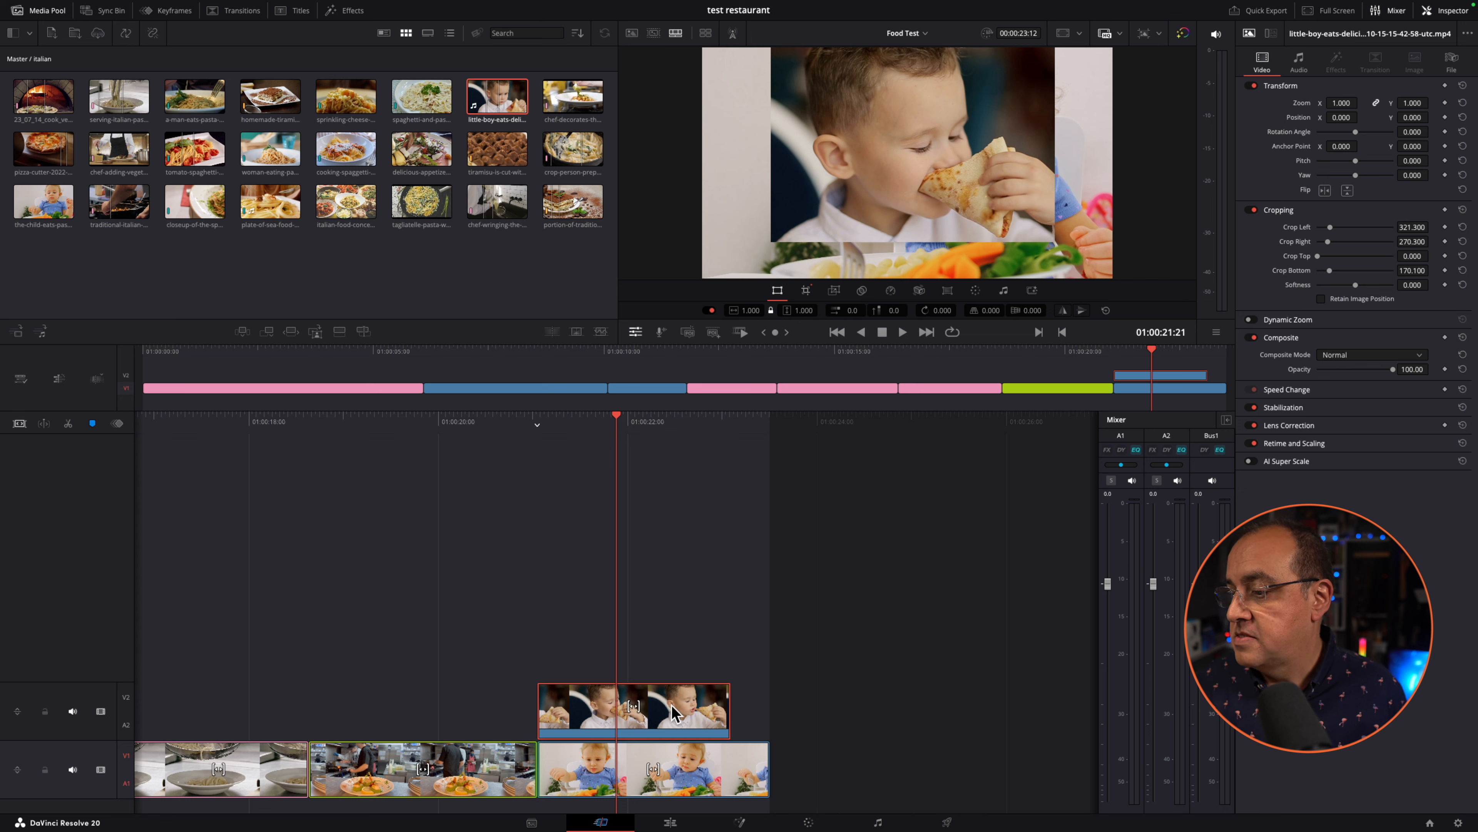
left_click(780, 289)
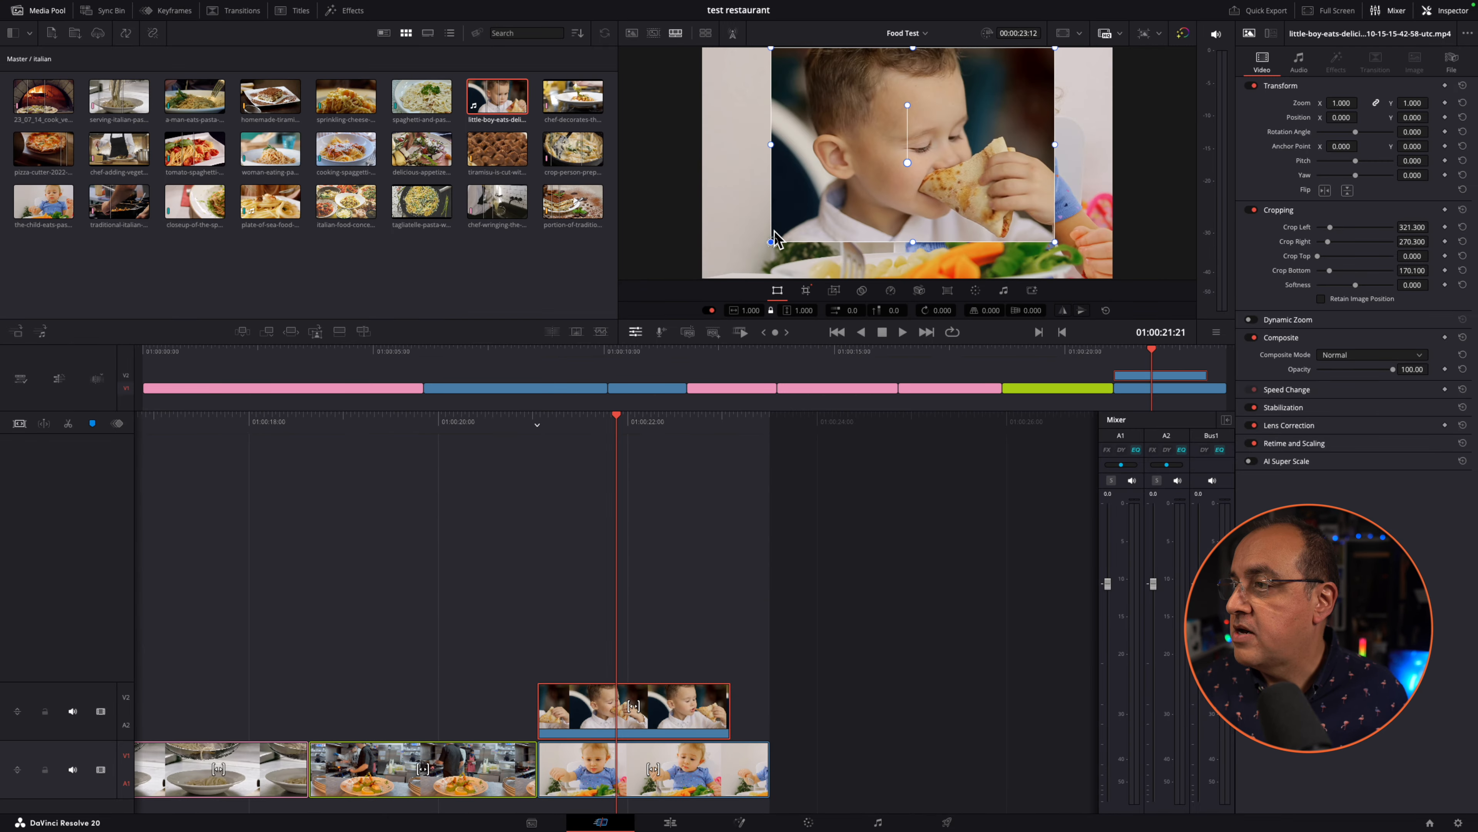
left_click_drag(771, 239, 823, 211)
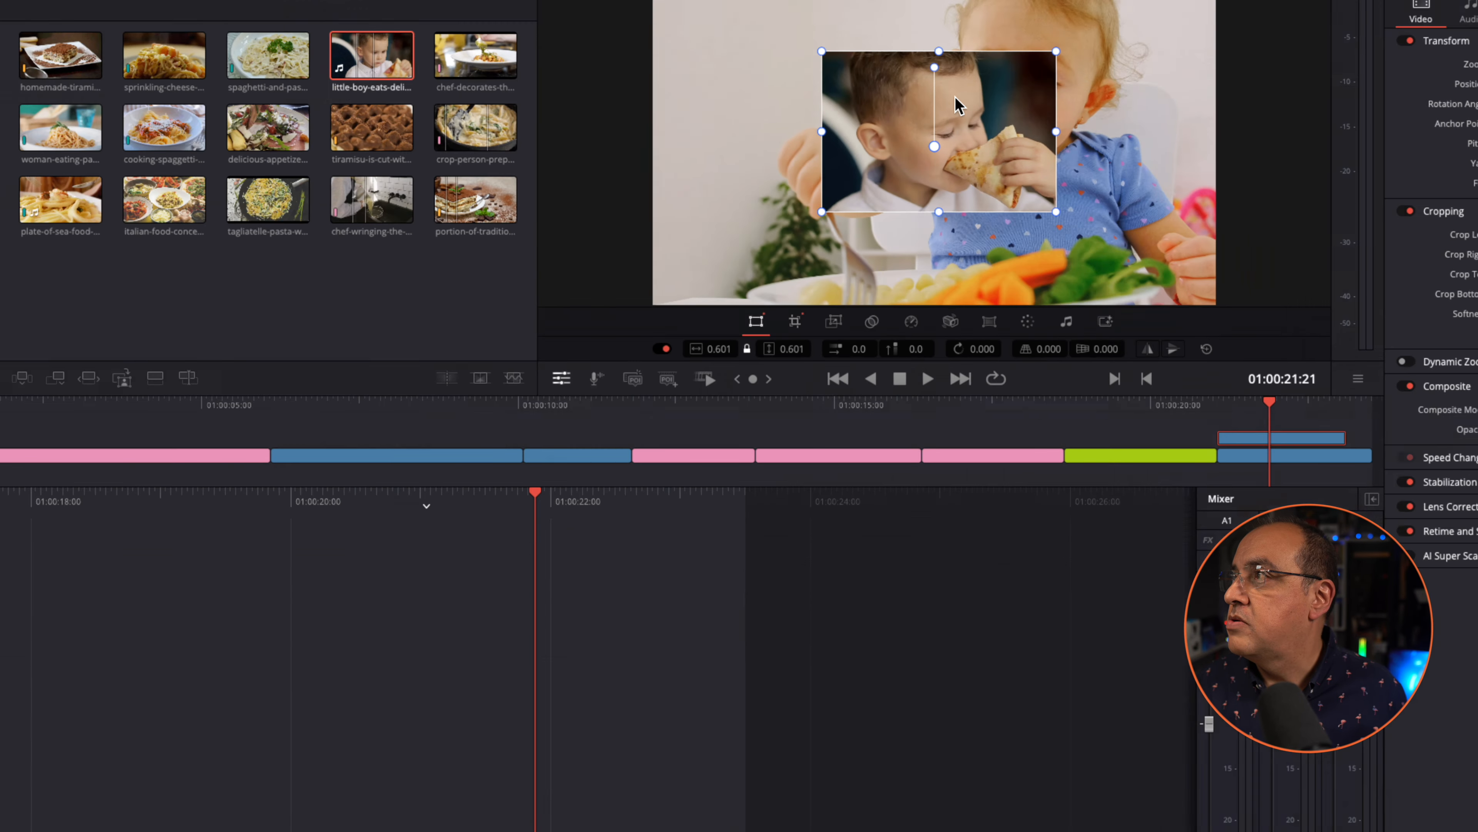
left_click_drag(1003, 114, 876, 102)
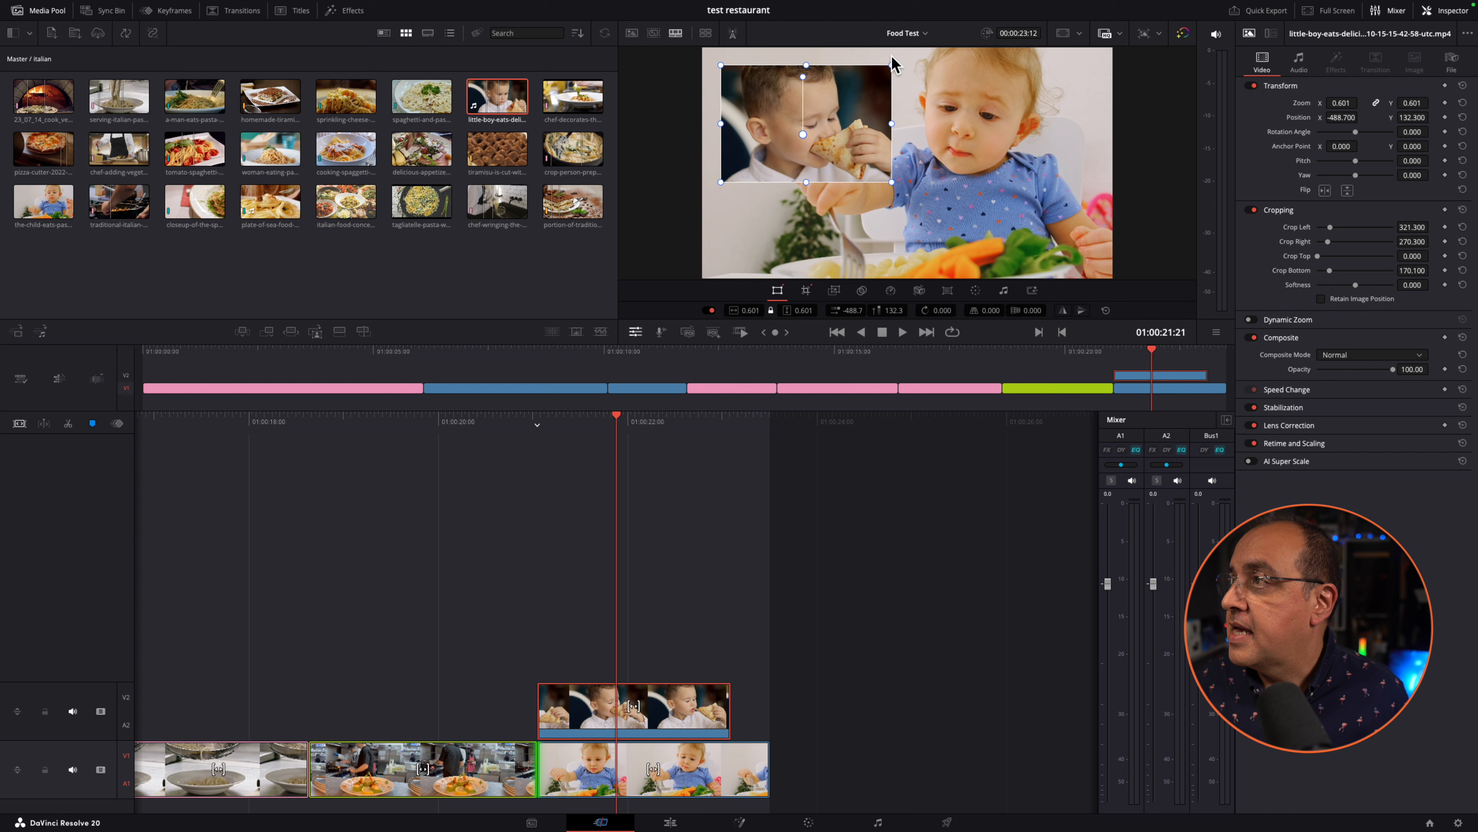
left_click_drag(893, 57, 861, 78)
left_click_drag(831, 129, 800, 106)
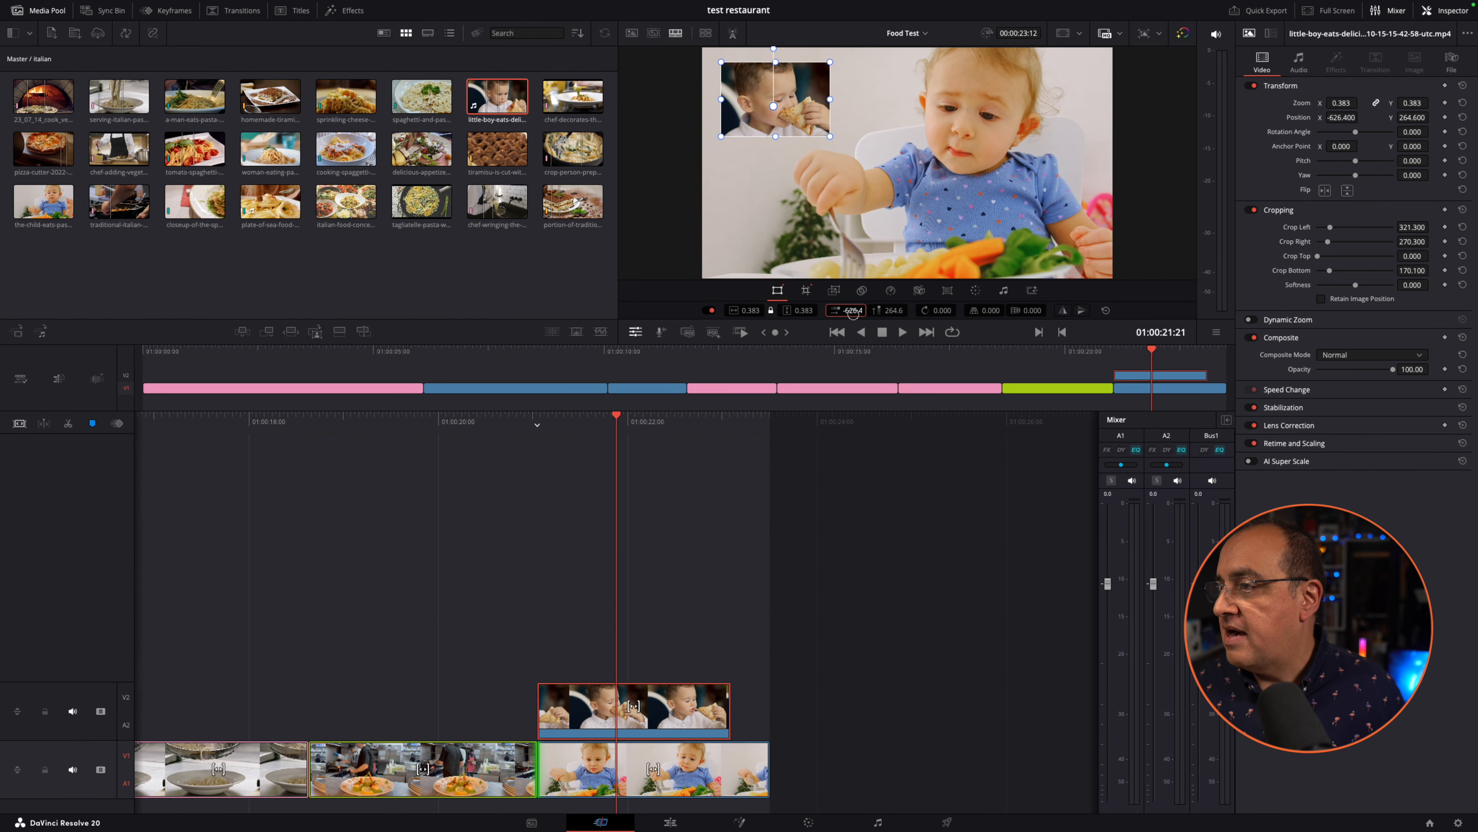
mouse_move(853, 313)
left_mouse_down()
mouse_move(890, 313)
mouse_move(865, 320)
left_mouse_up()
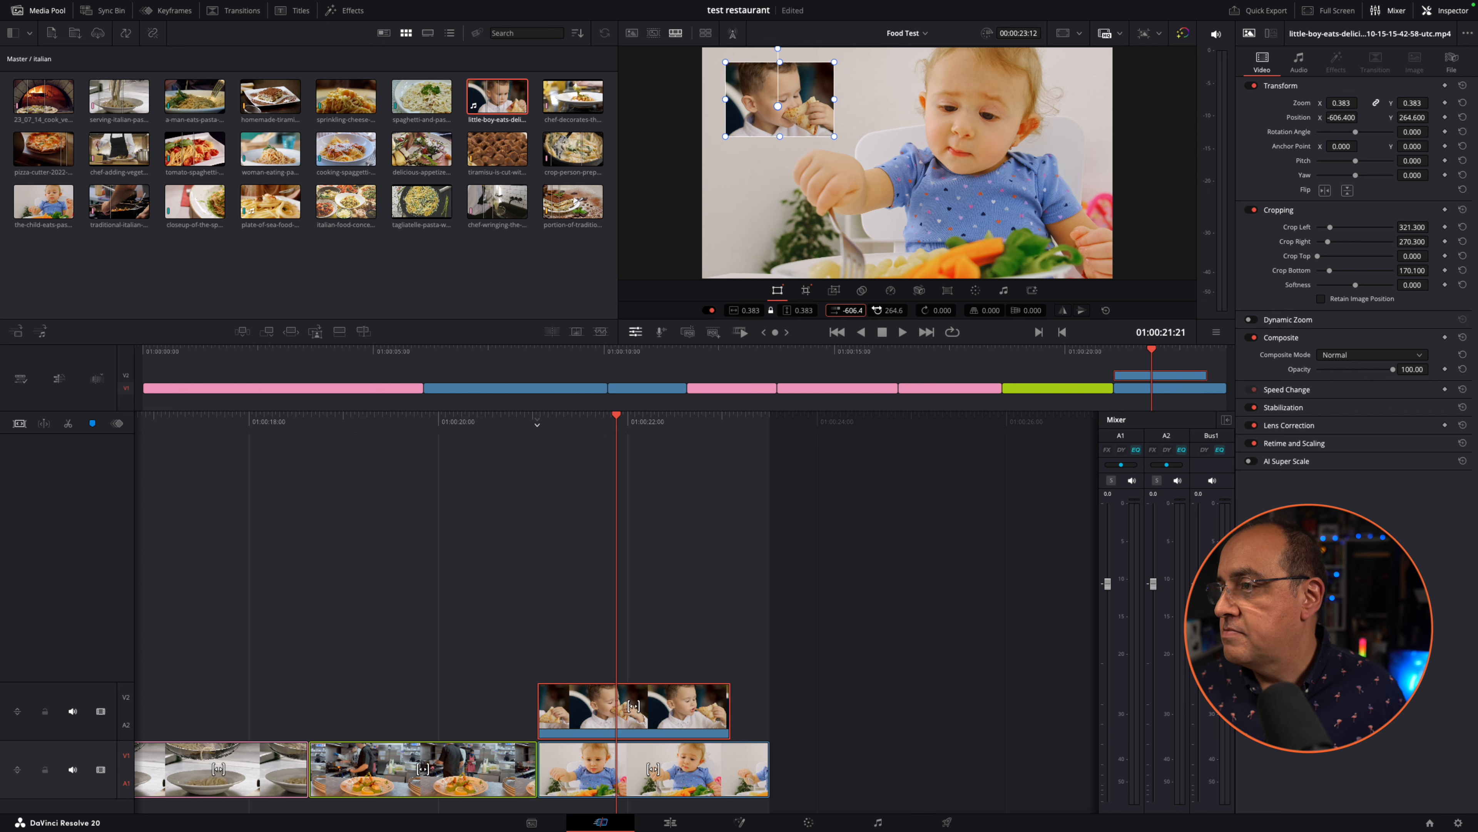
Tighten the inset's crop to about 436.5 left and 374.7 right, and set its edge softness to about 21.6.
left_click(806, 289)
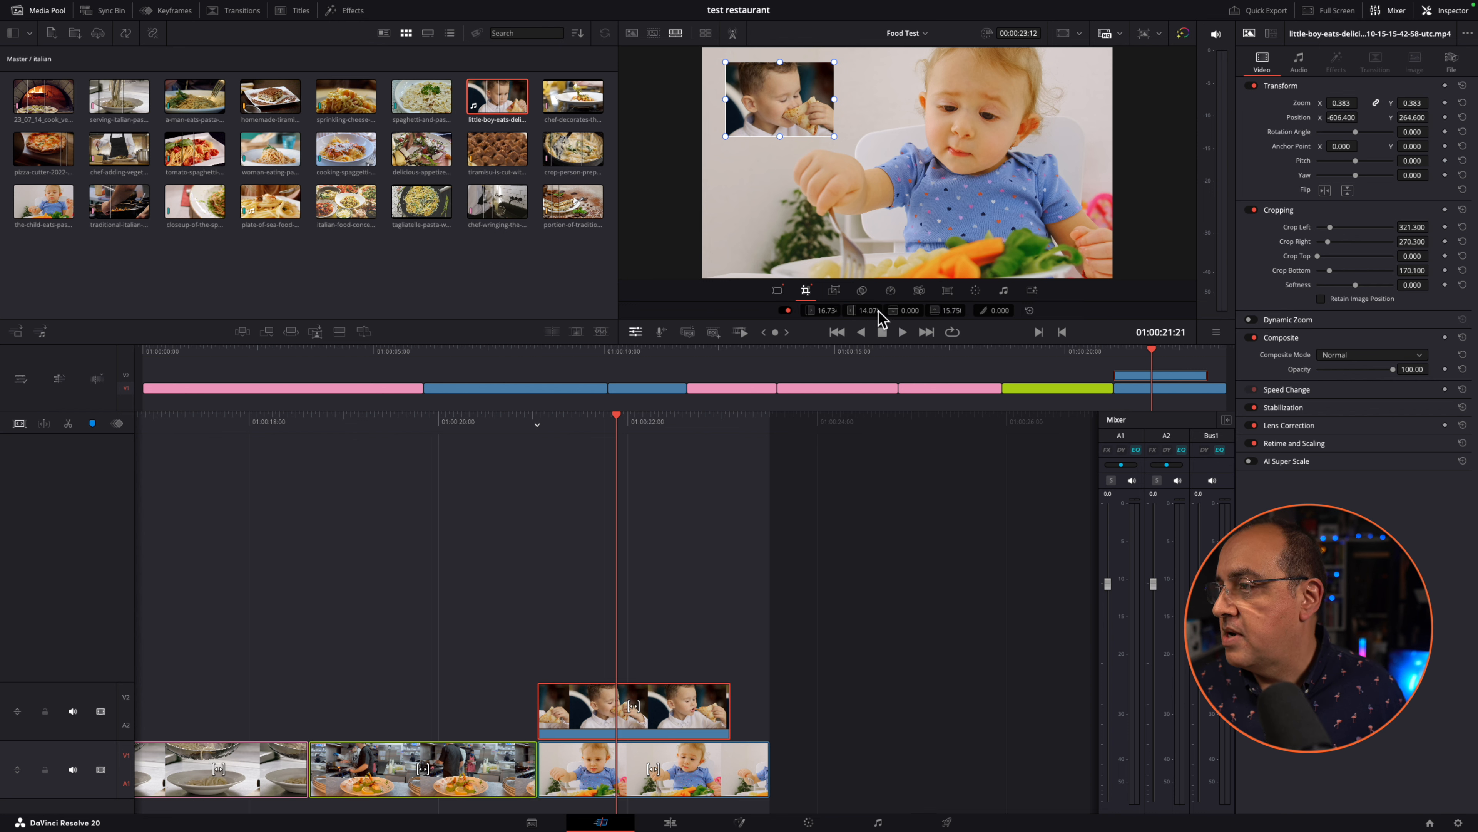
left_click_drag(825, 310, 829, 312)
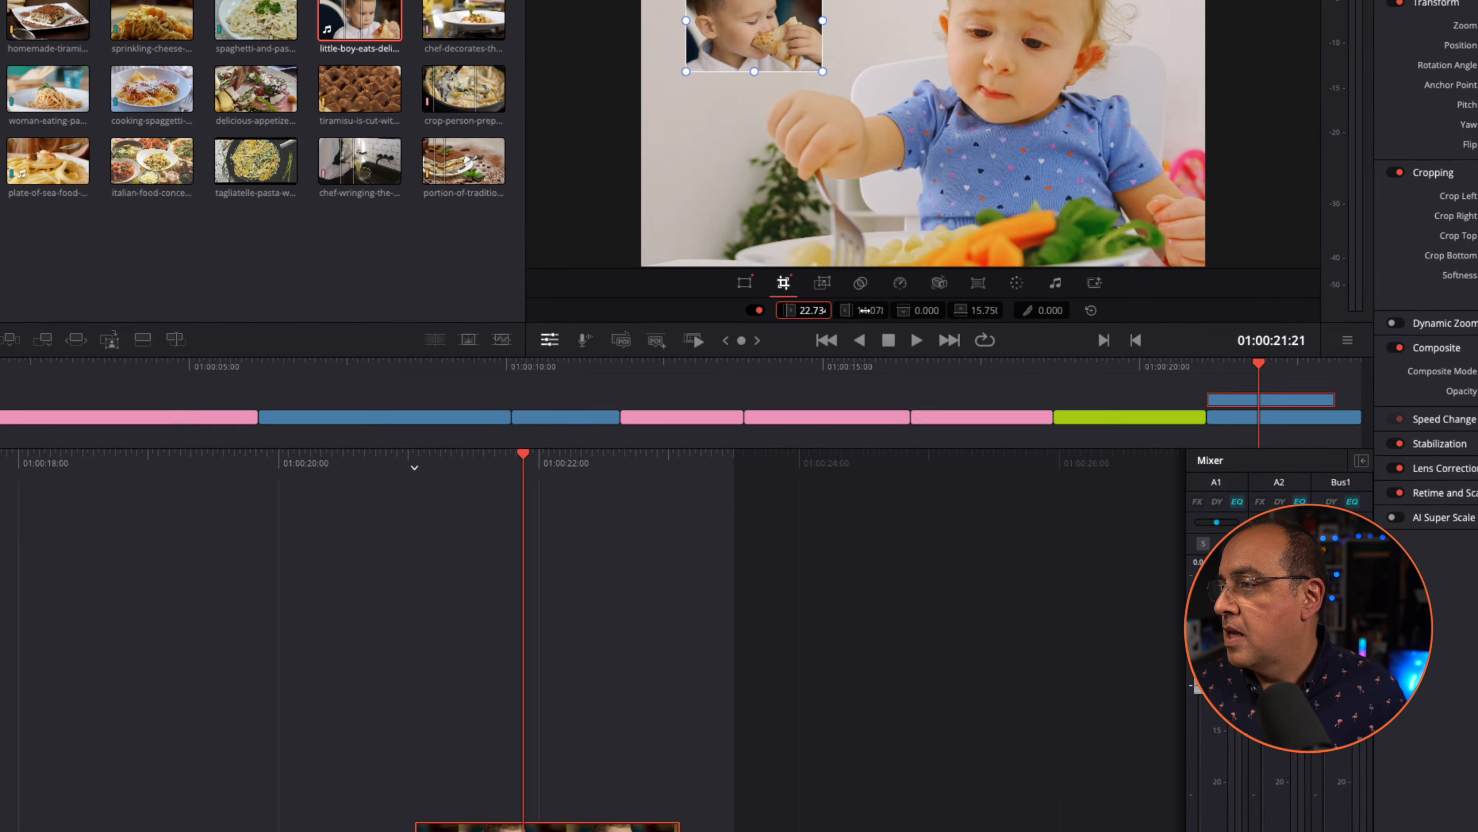
left_click_drag(863, 309, 868, 310)
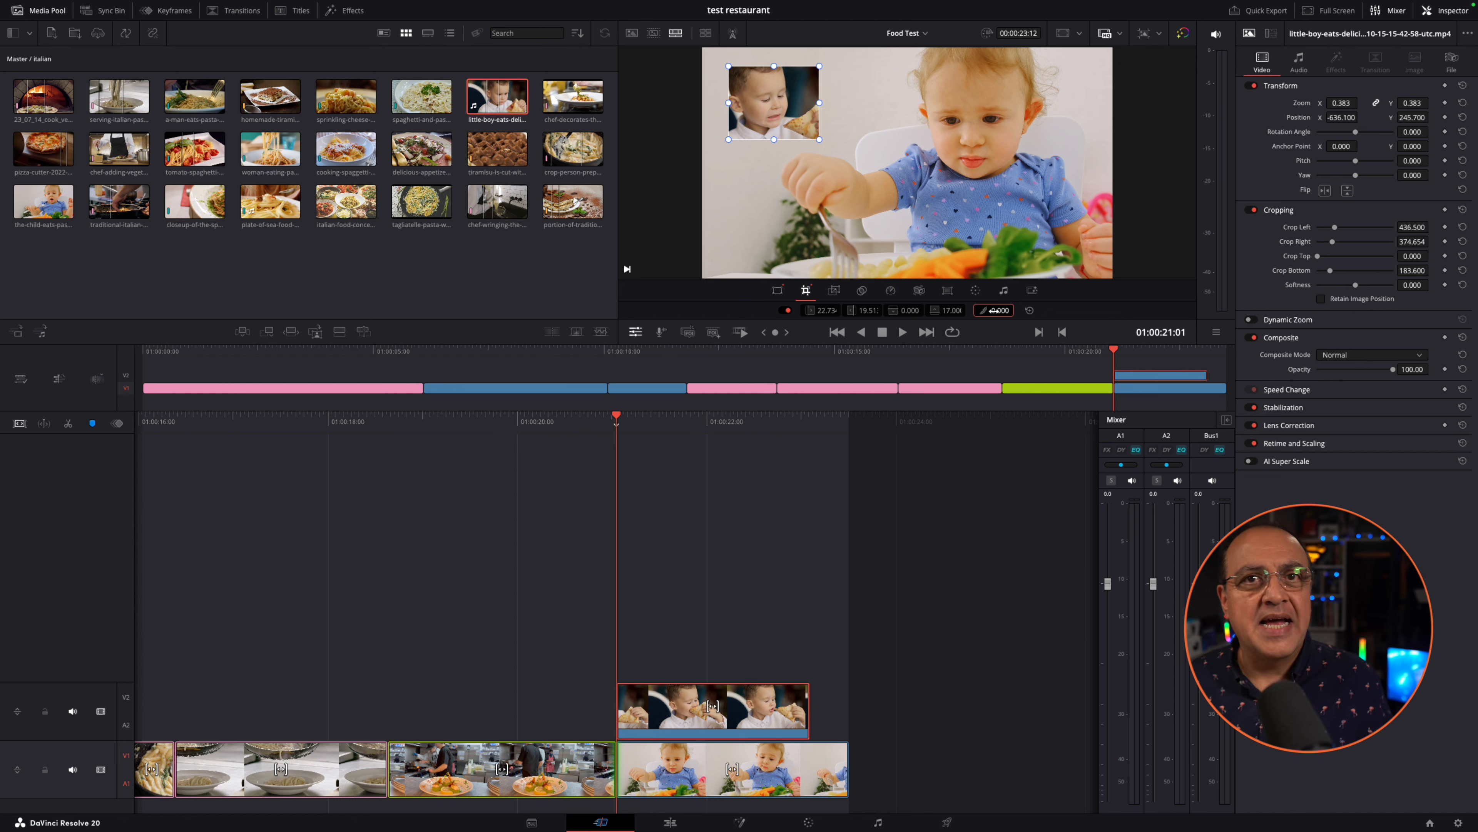
left_click_drag(996, 310, 1057, 308)
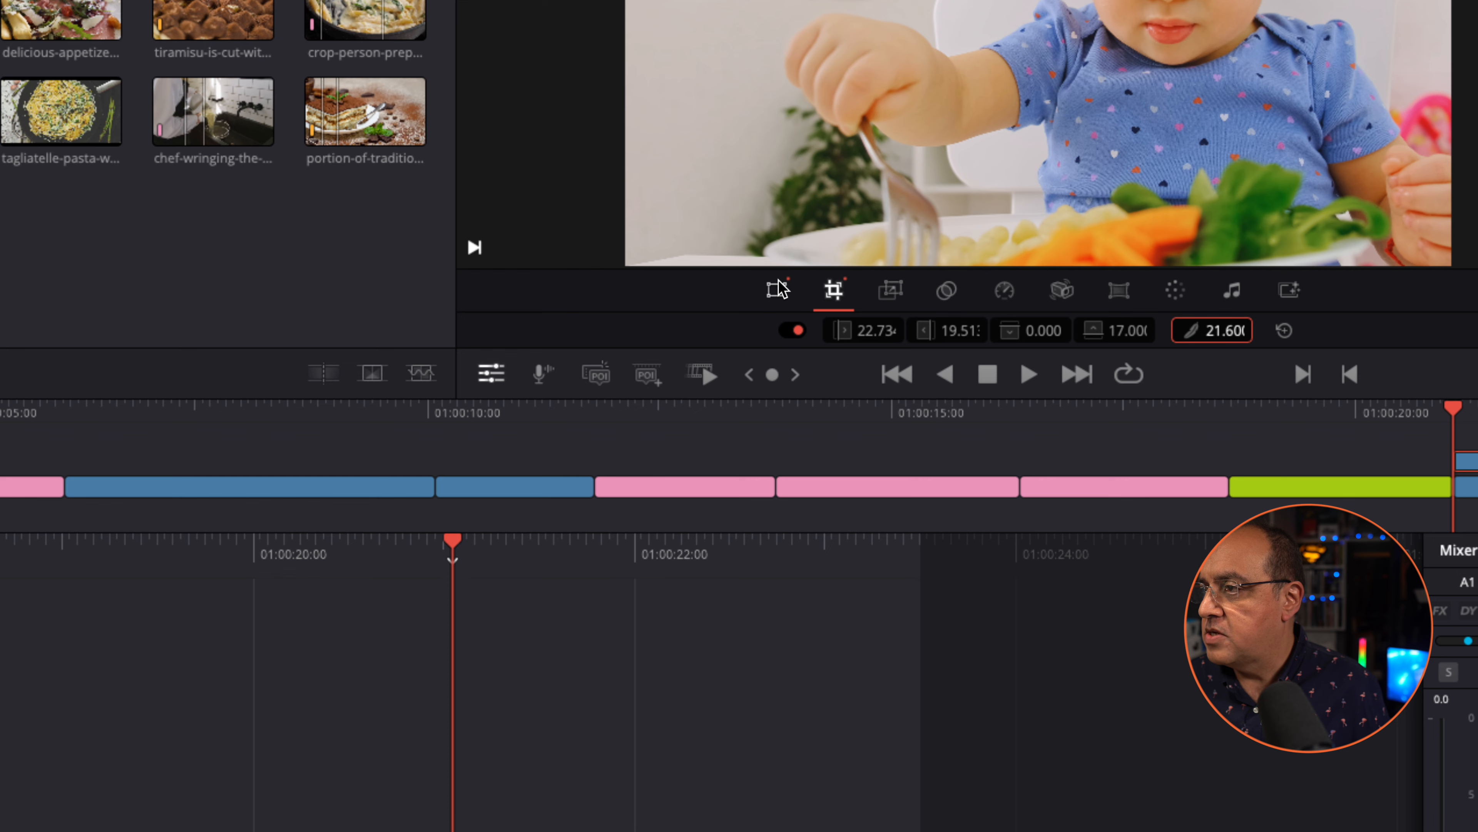
Move the soft-edged inset to about X -628.0 and Y 251.1 and play the timeline.
left_click(778, 287)
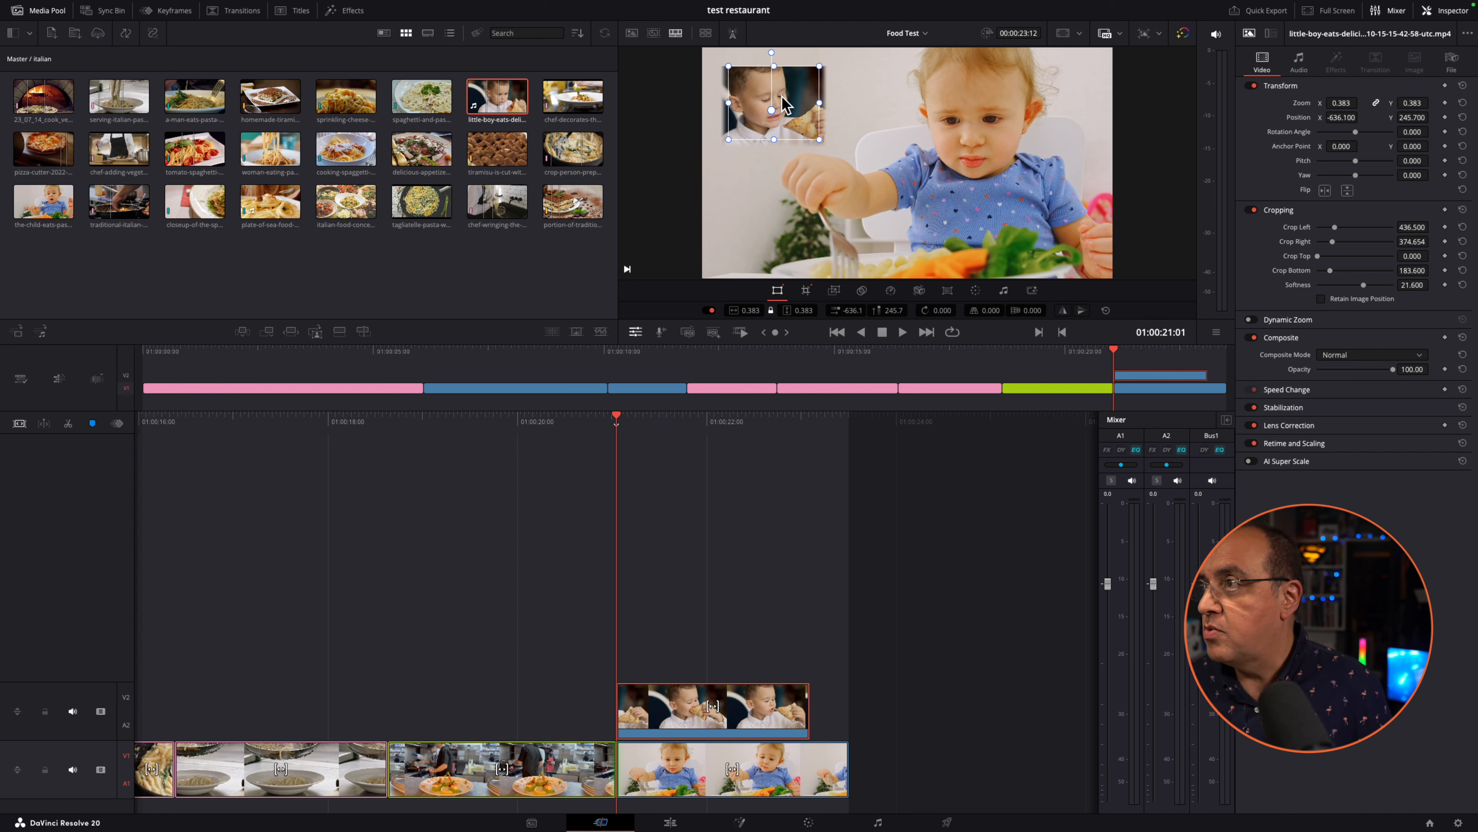
mouse_move(793, 103)
left_mouse_down()
mouse_move(783, 120)
mouse_move(827, 244)
mouse_move(757, 233)
mouse_move(1100, 227)
mouse_move(764, 81)
mouse_move(799, 102)
left_mouse_up()
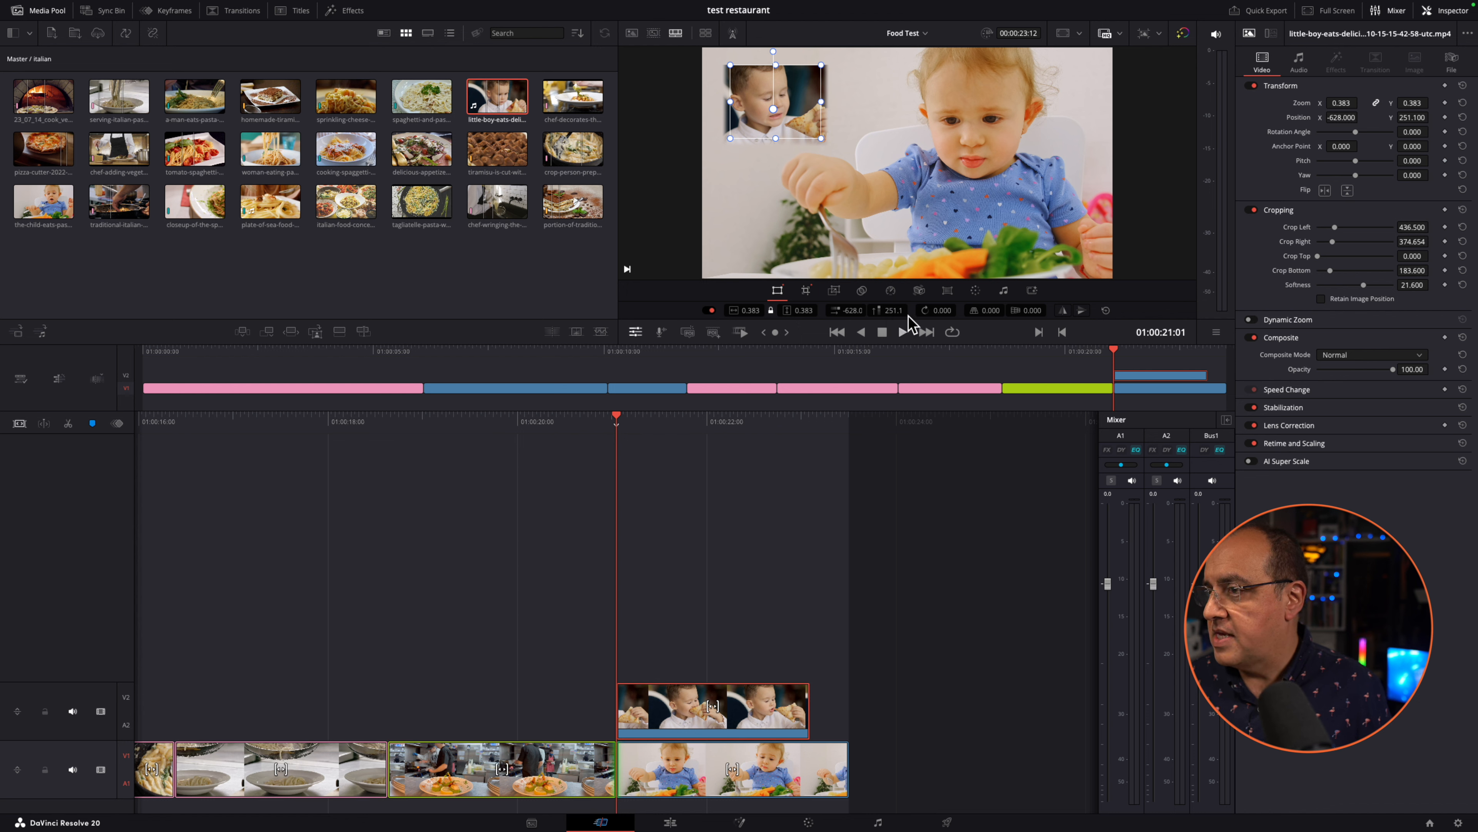
left_click(905, 329)
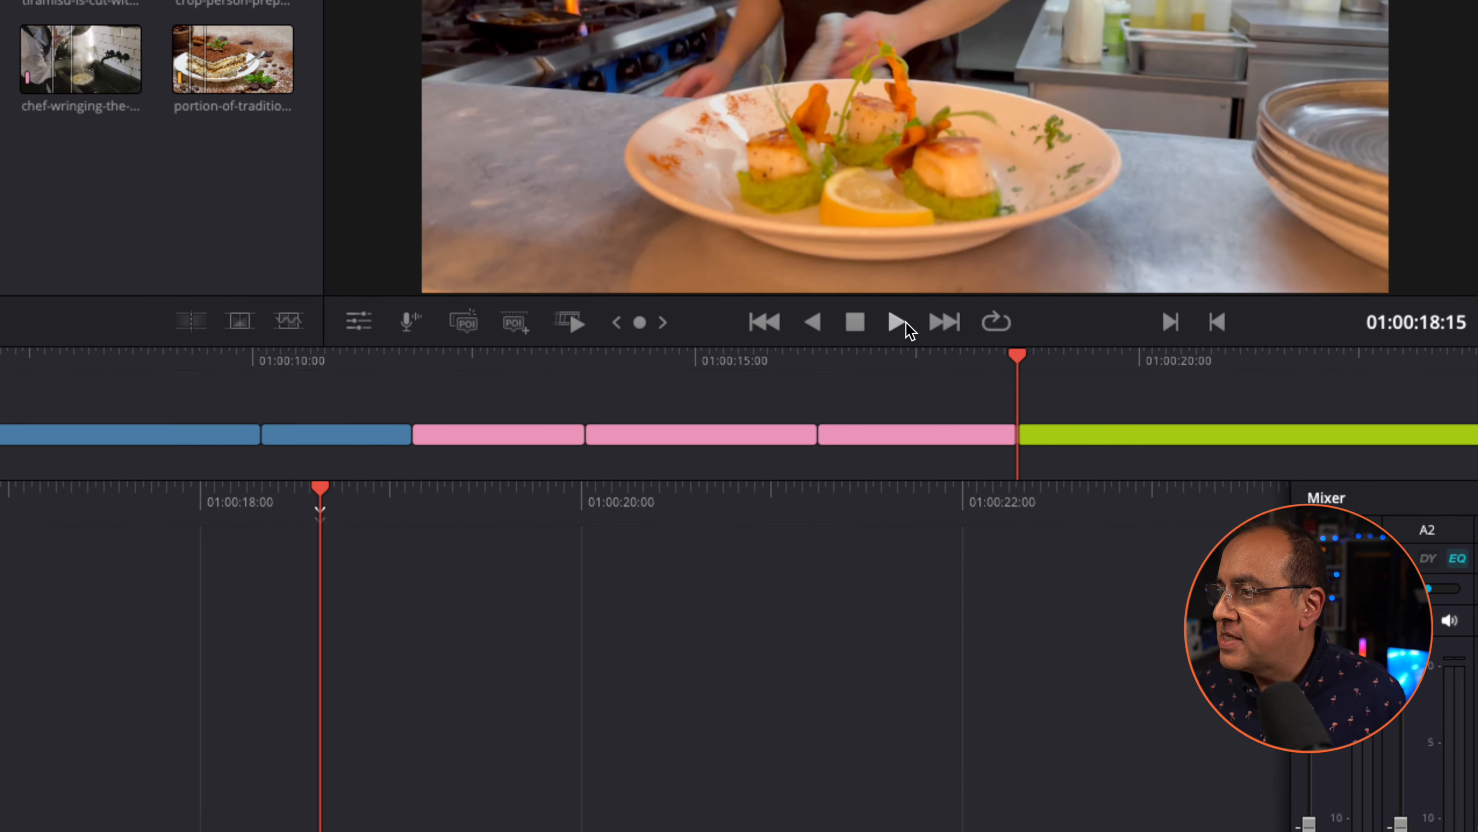
Play the kitchen clip with the plated scallops, return to its start and show its Dynamic Zoom settings.
left_click(896, 322)
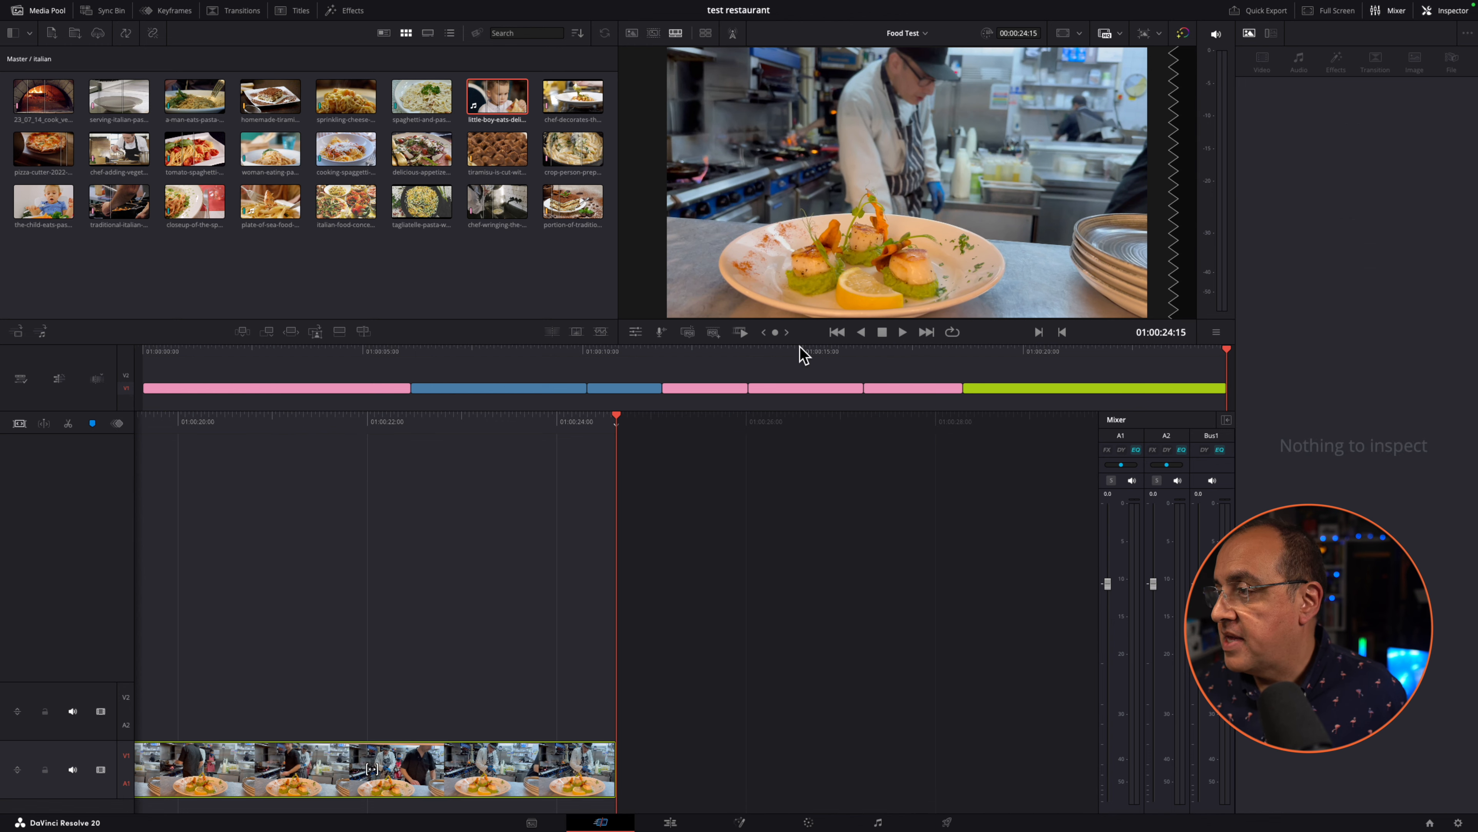
left_click(965, 348)
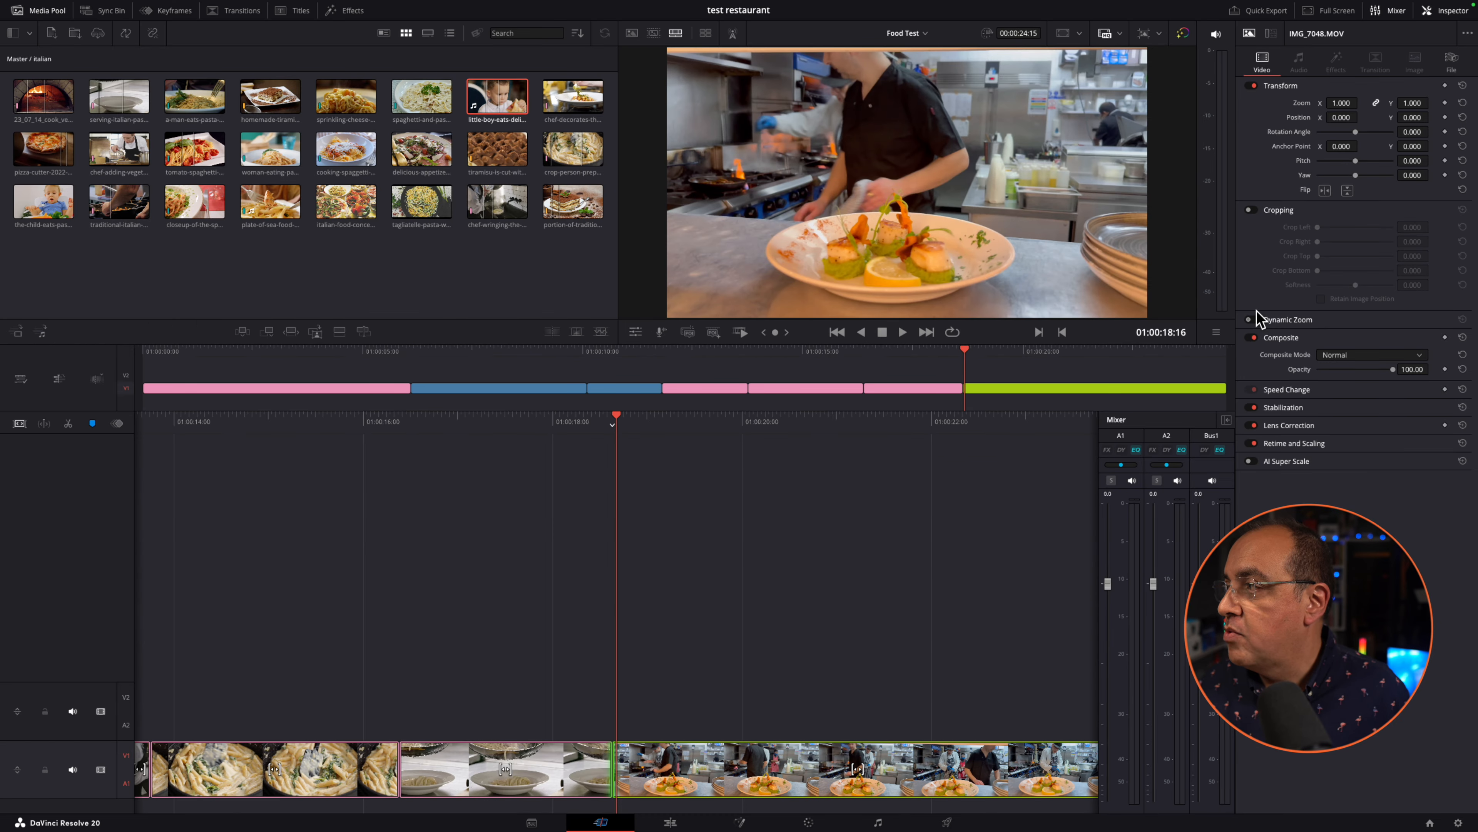
left_click(1253, 320)
left_click(1250, 319)
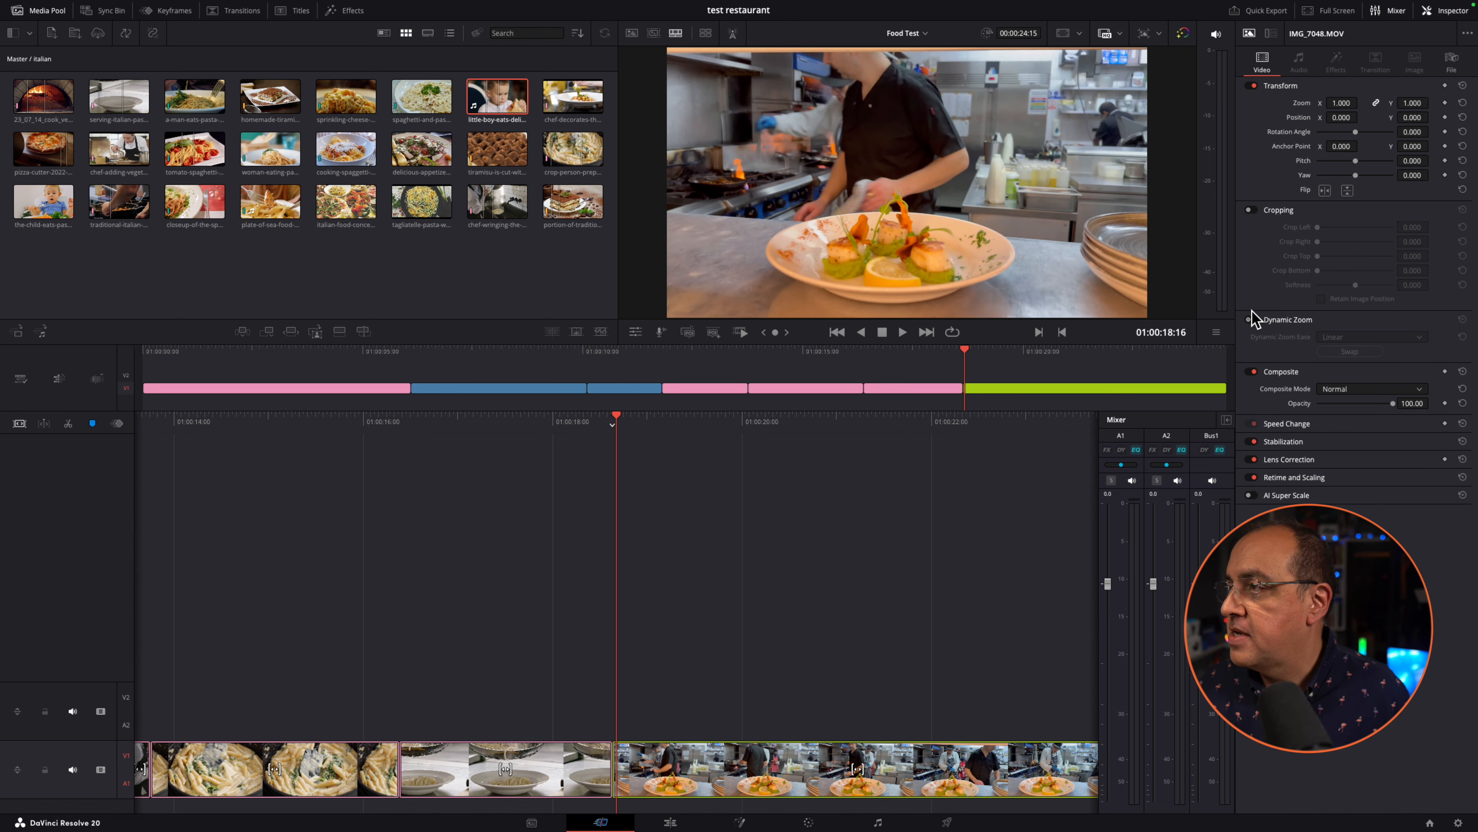
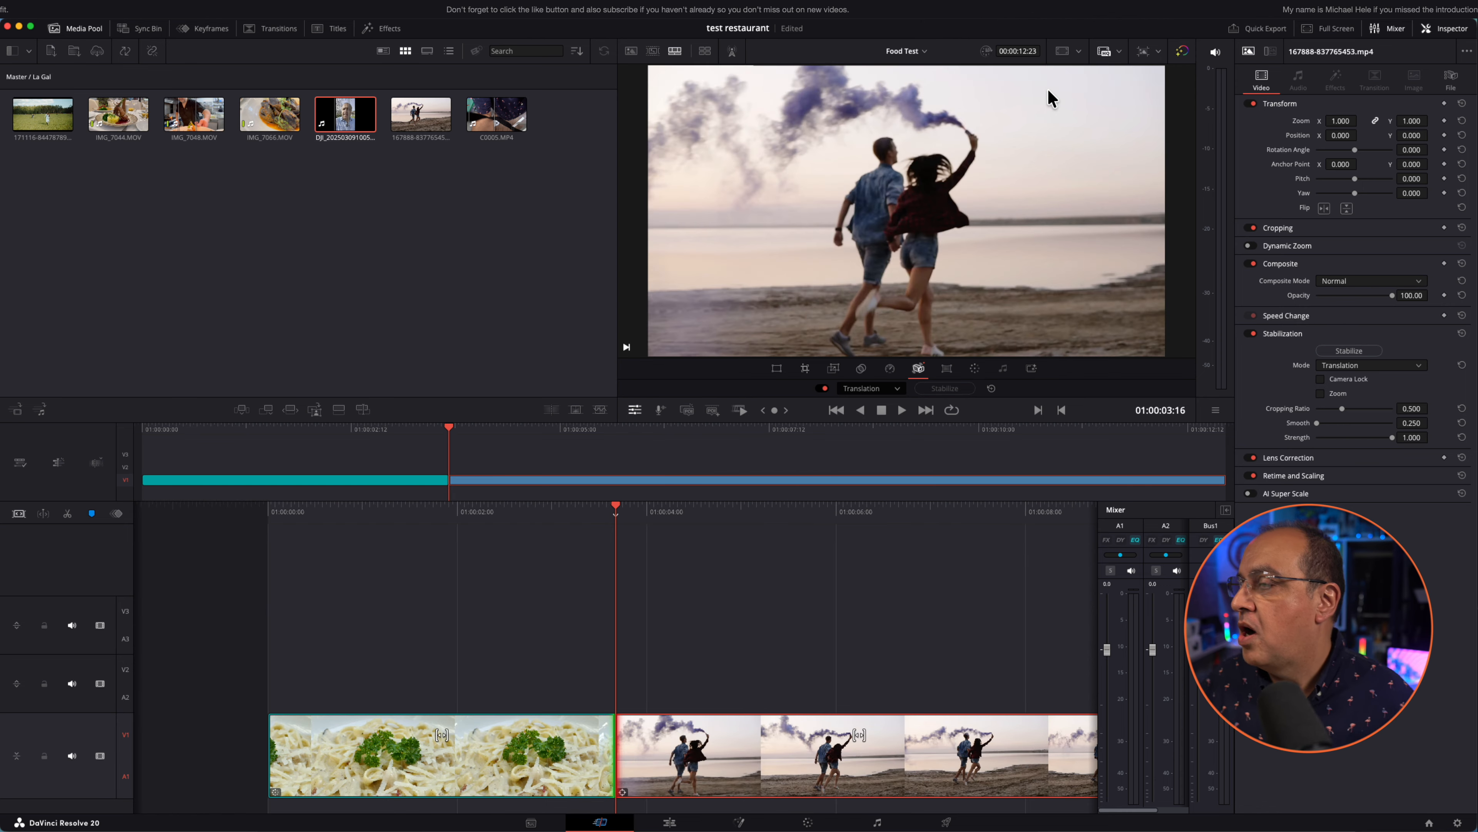
Play the clip of the couple running on the beach to review its stabilization, and stop playback.
key("v")
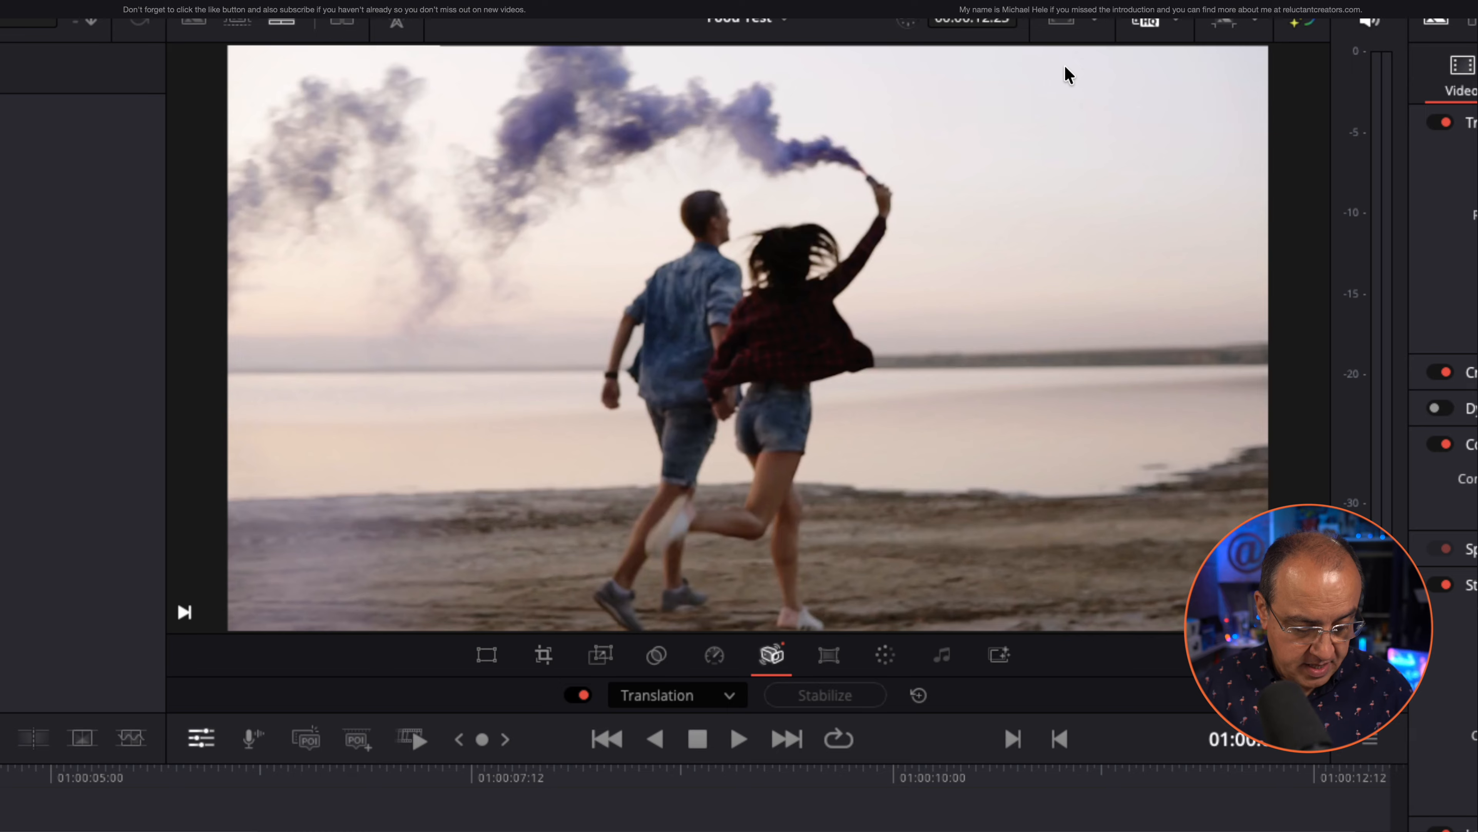
key("space")
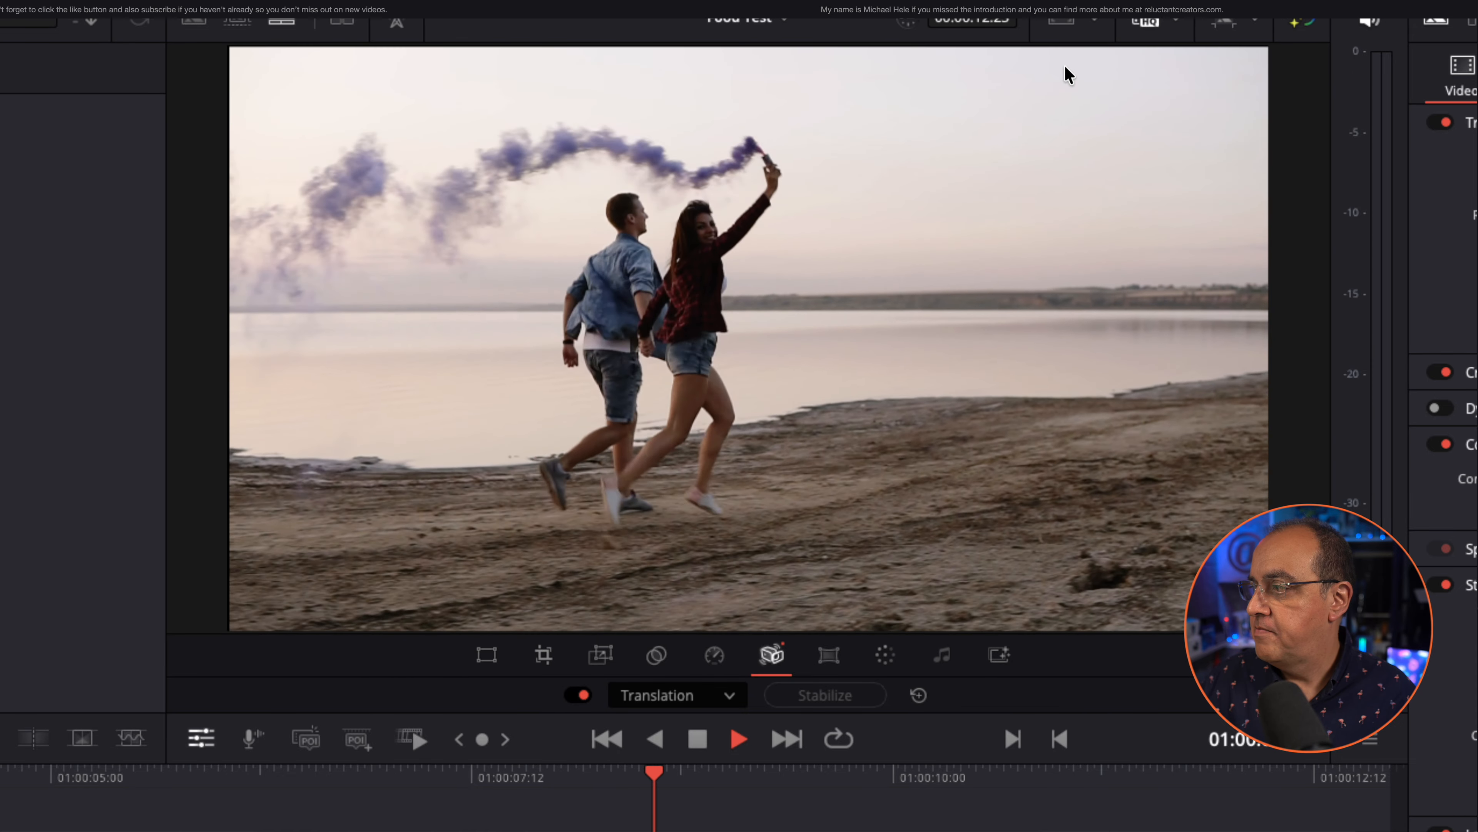
key("space")
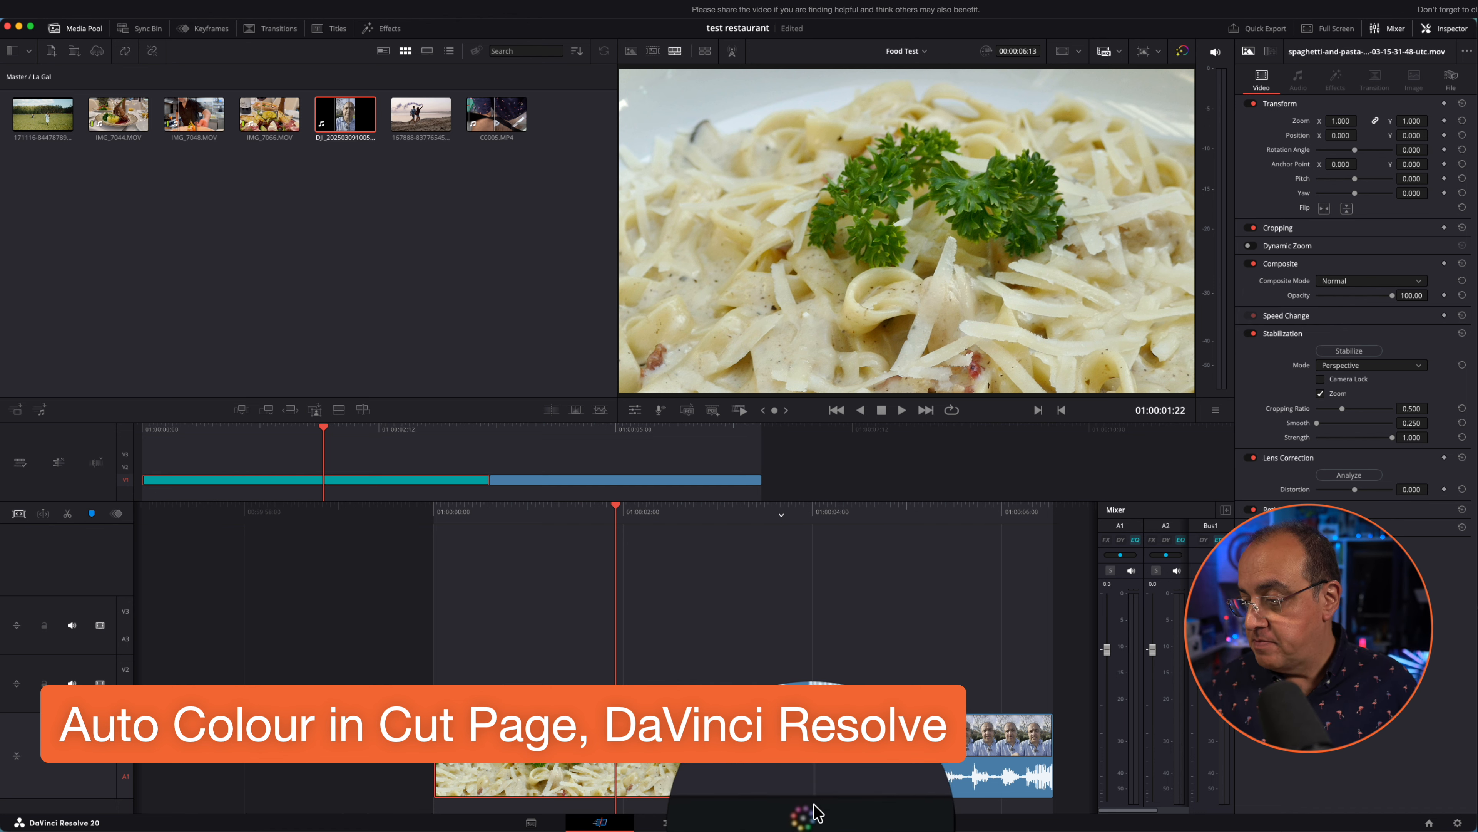
Visit the Color page, return to the Cut page and display the Auto Color tool for the pasta clip.
left_click(816, 806)
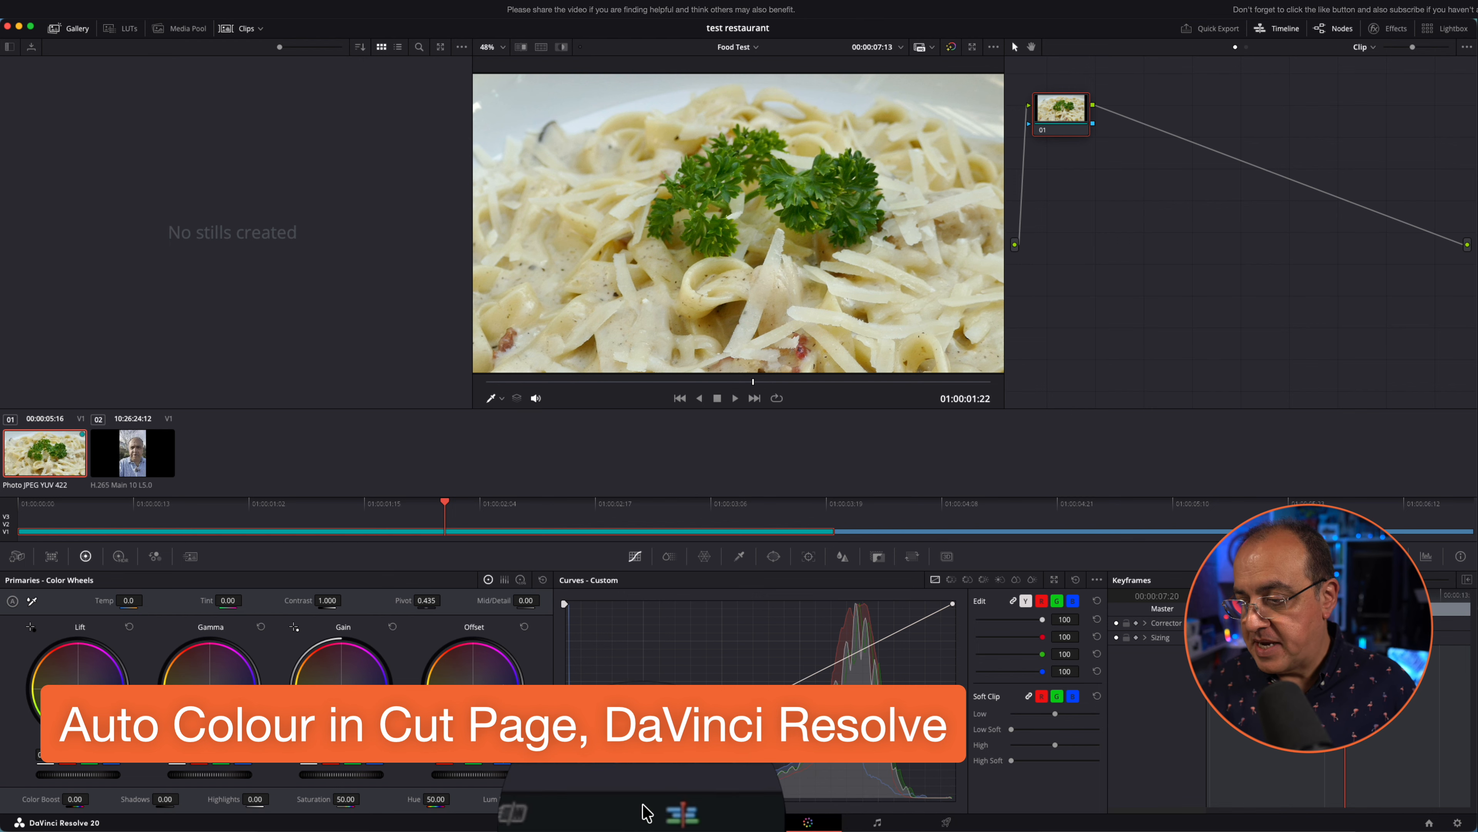
left_click(603, 812)
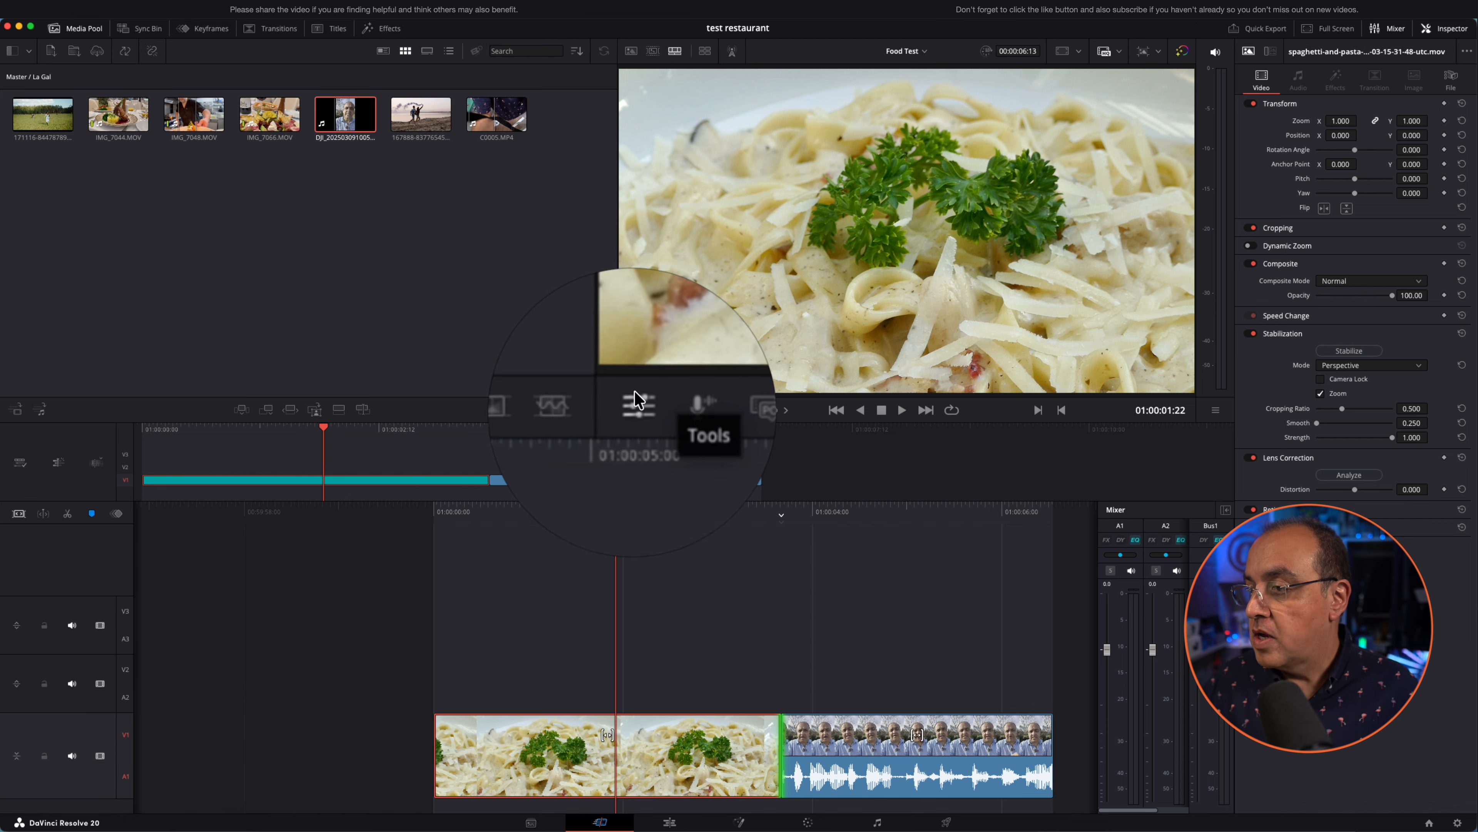
left_click(634, 409)
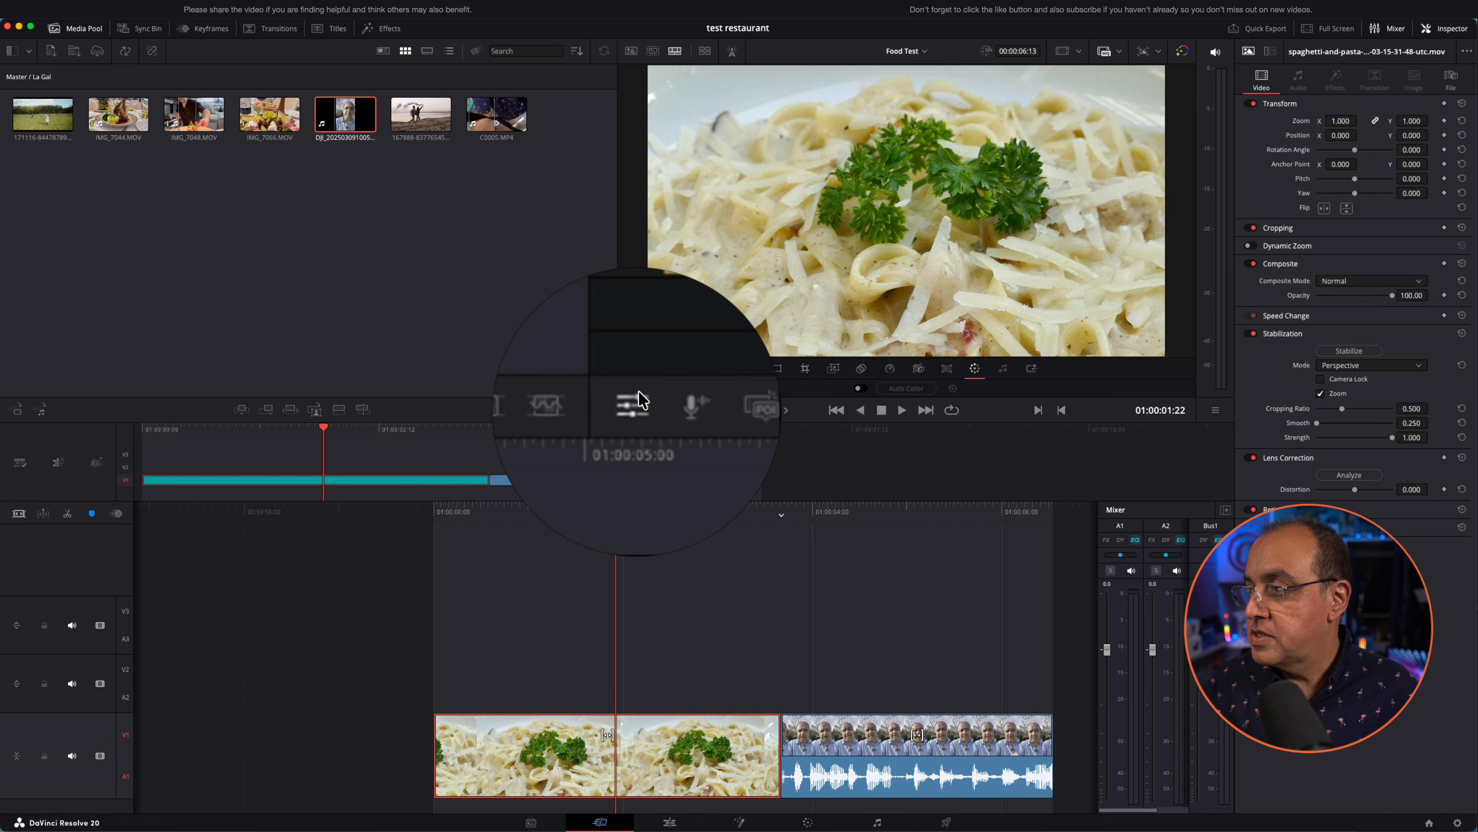
left_click(967, 359)
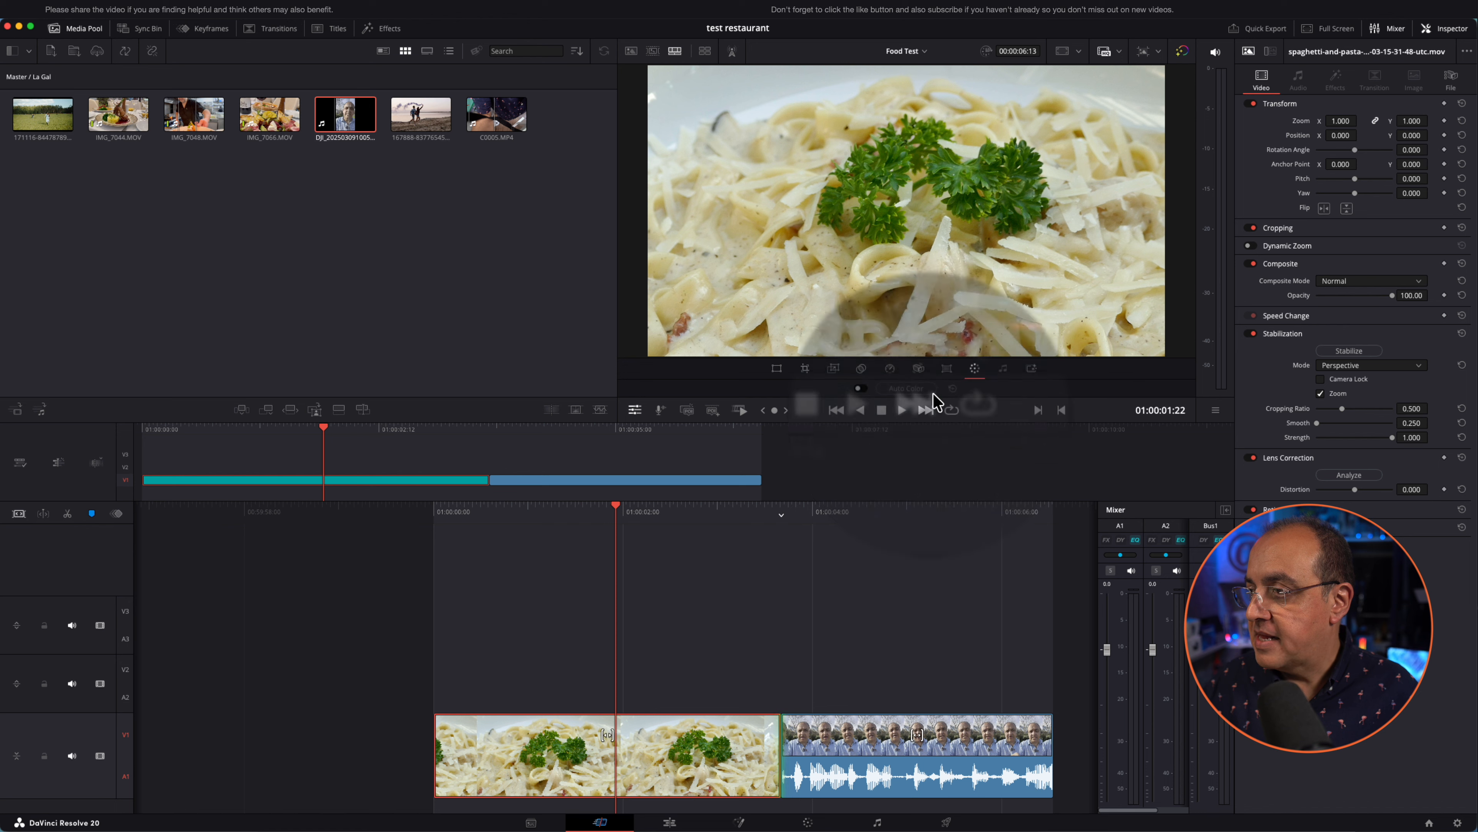
Enable Auto Color on the pasta clip and apply it, resetting and reapplying the correction to compare.
left_click(862, 386)
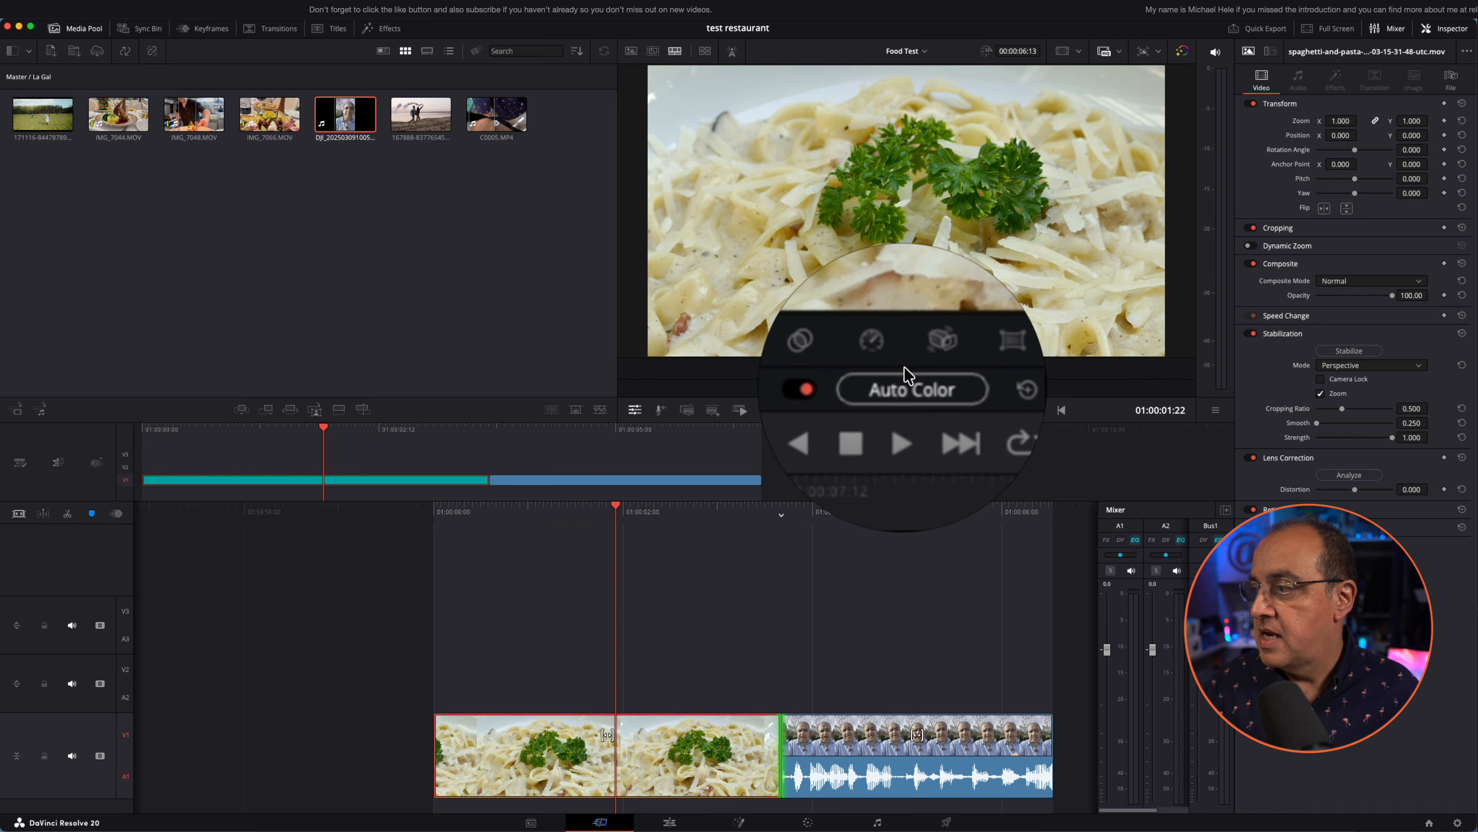
left_click(905, 374)
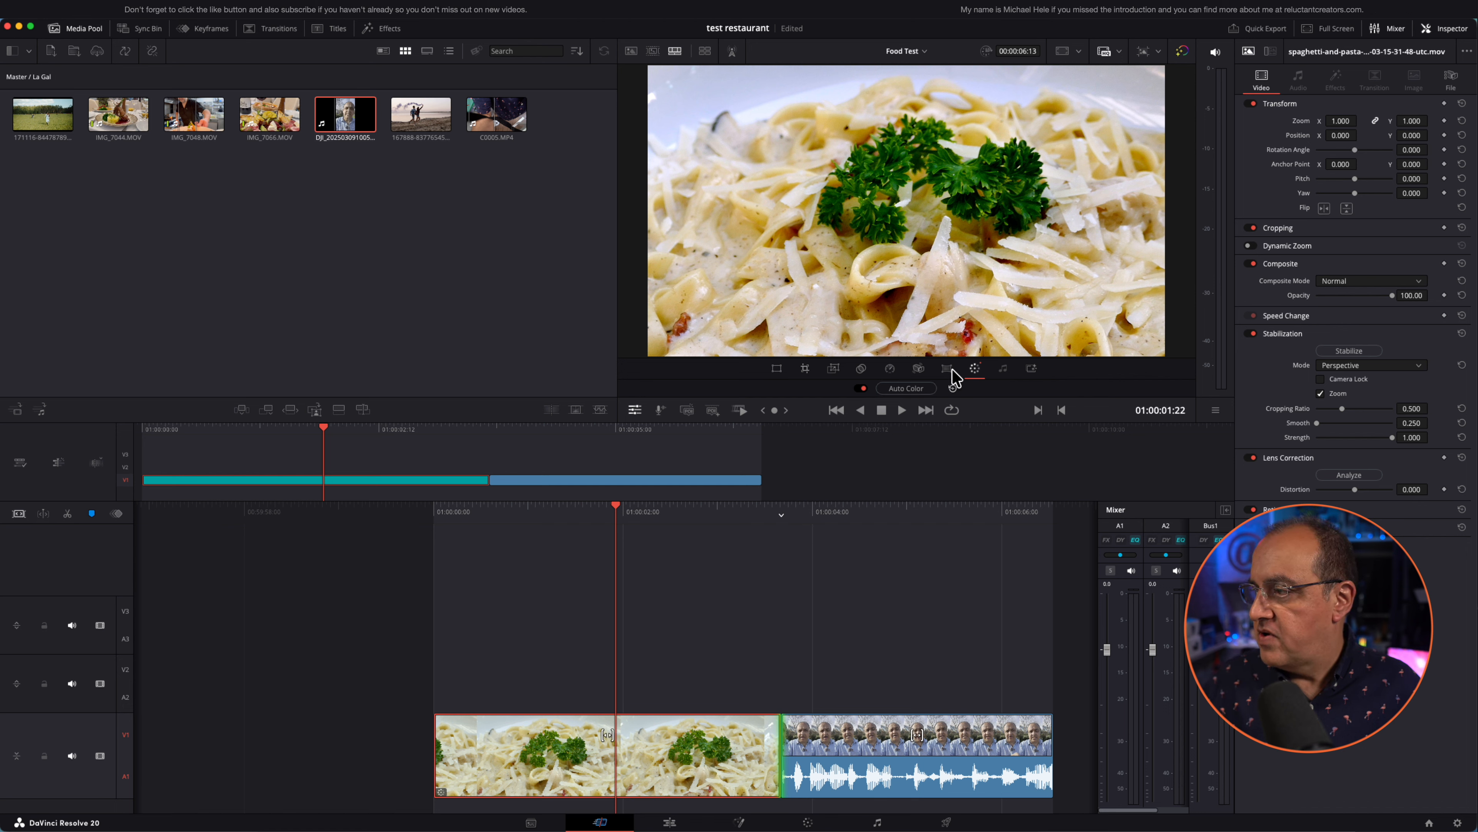
left_click(953, 386)
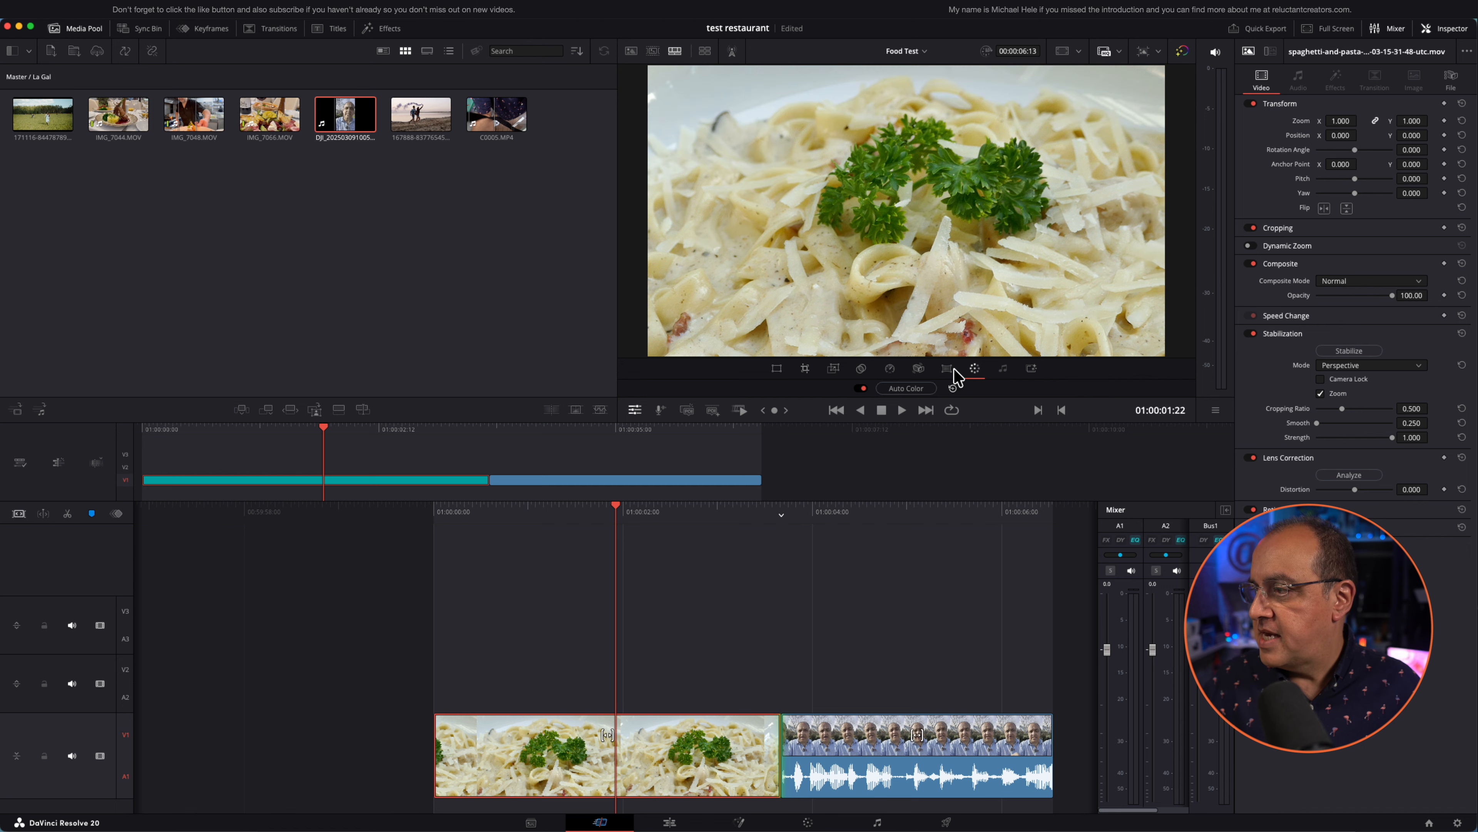
left_click(923, 376)
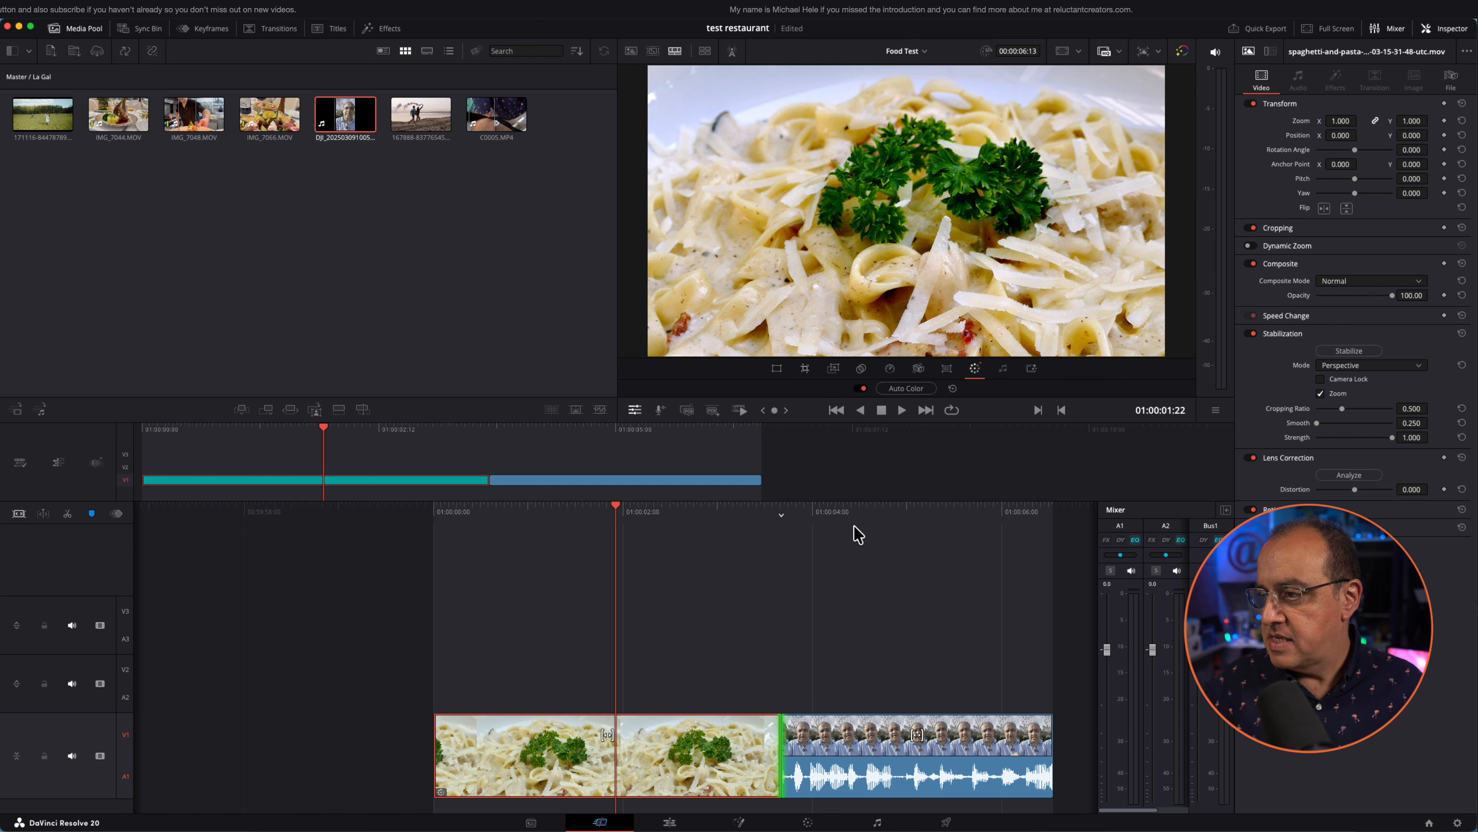
Select the vertical selfie clip on the timeline and view the timeline options, including the Viewer Background setting.
left_click(601, 443)
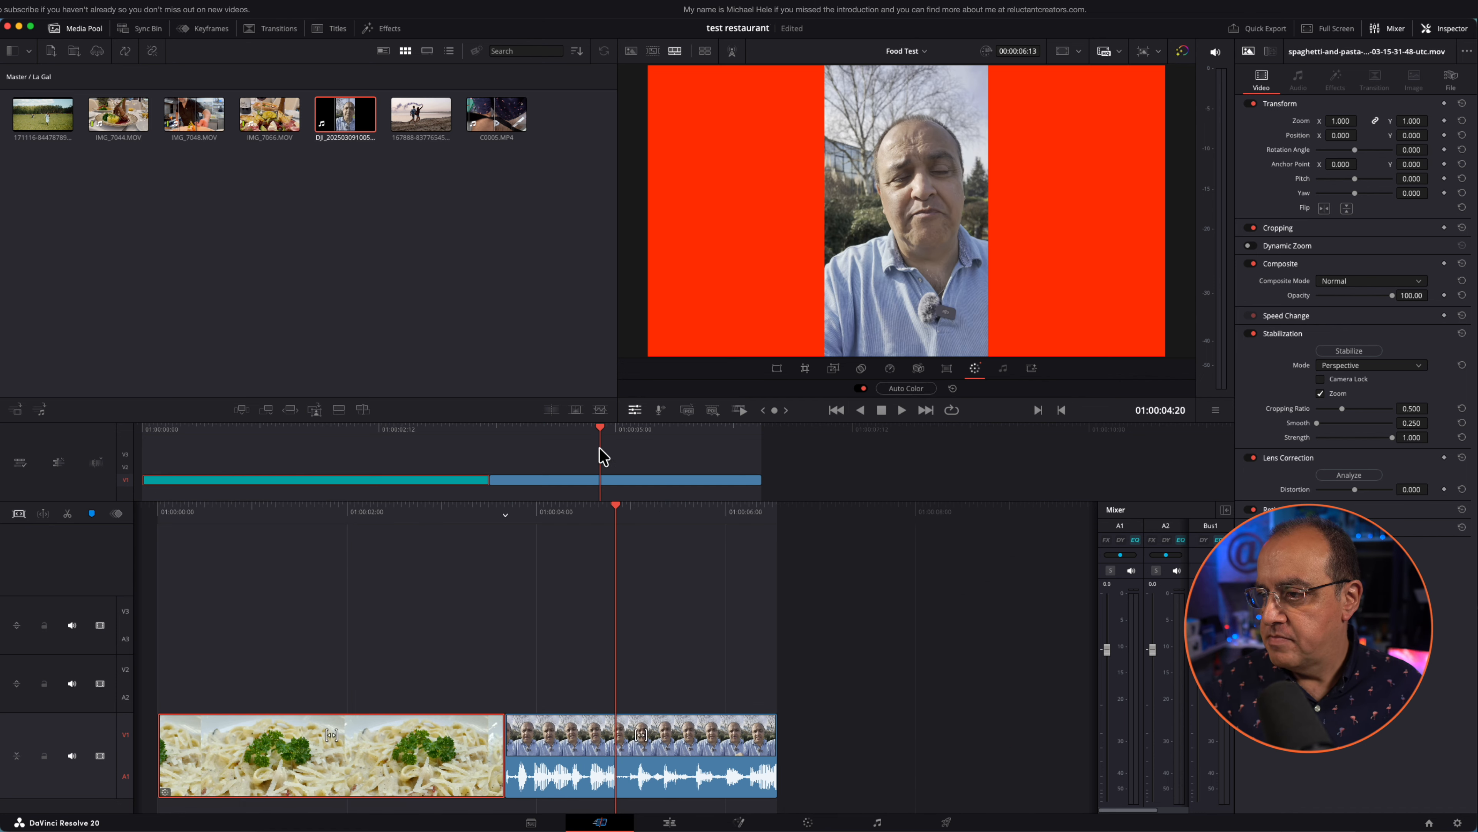
left_click(593, 472)
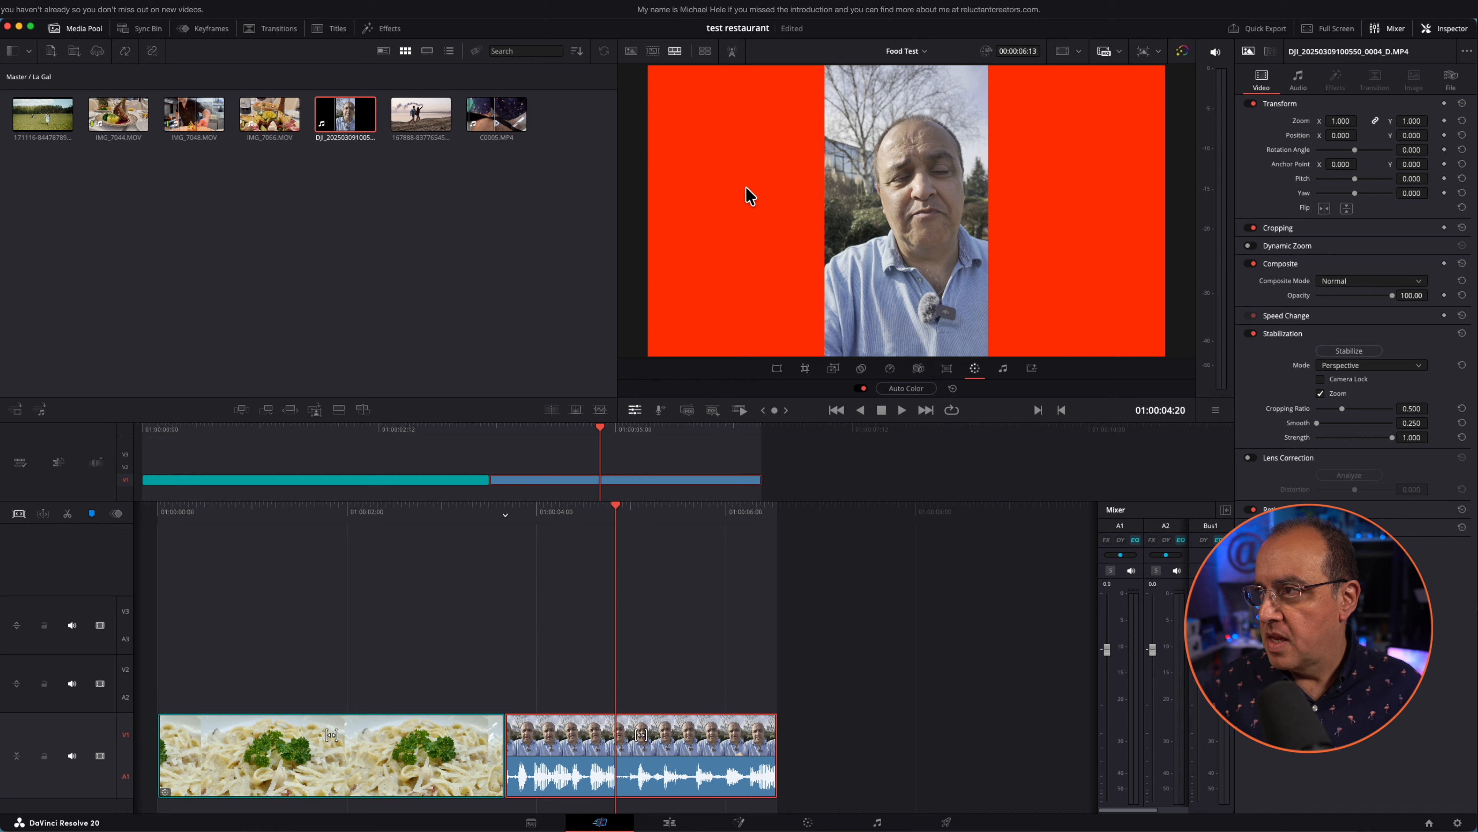
key("v")
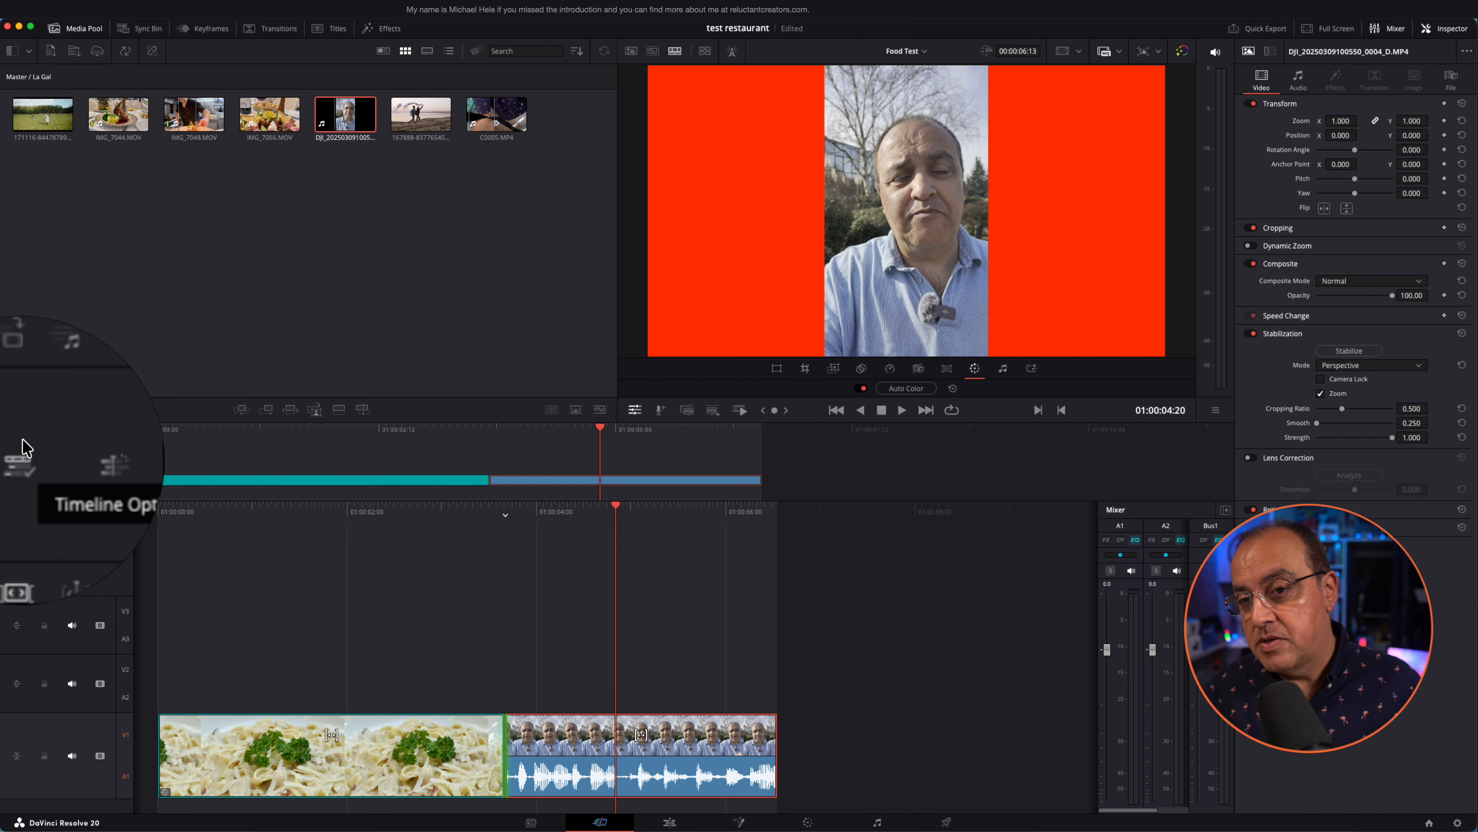
left_click(27, 447)
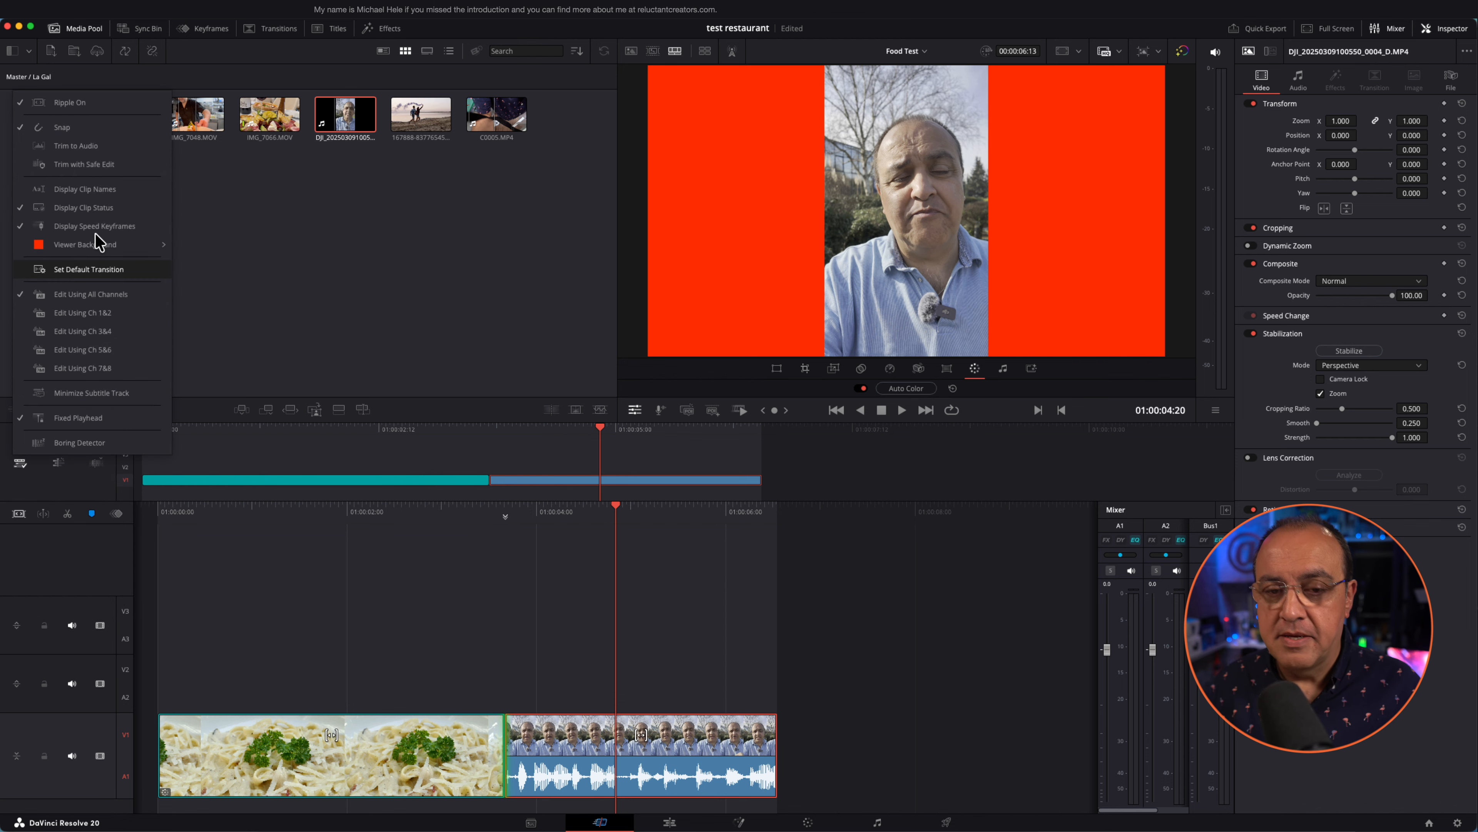
mouse_move(102, 238)
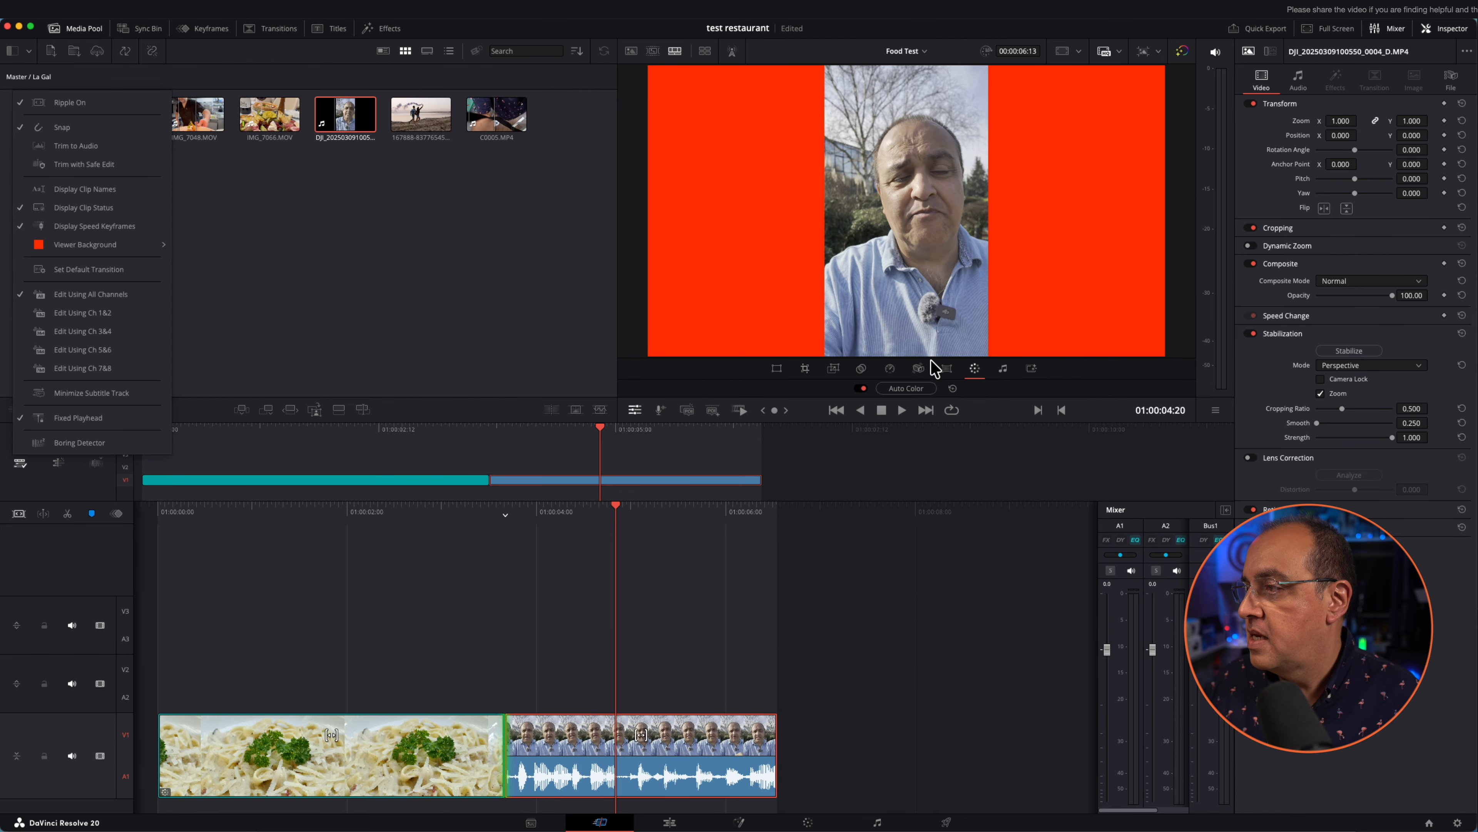
Apply Auto Color to the selfie clip and reset the correction.
left_click(926, 385)
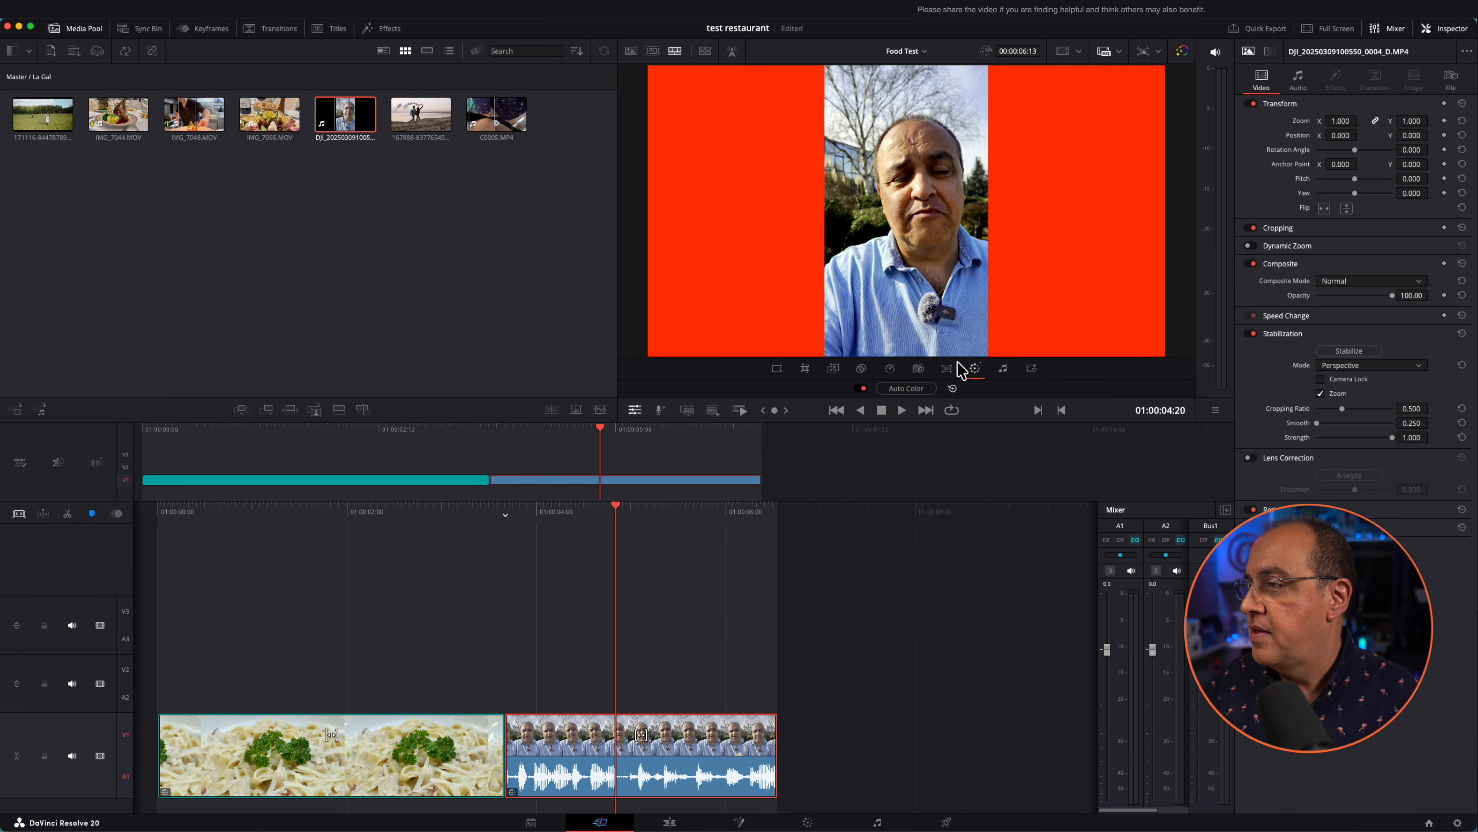
left_click(953, 387)
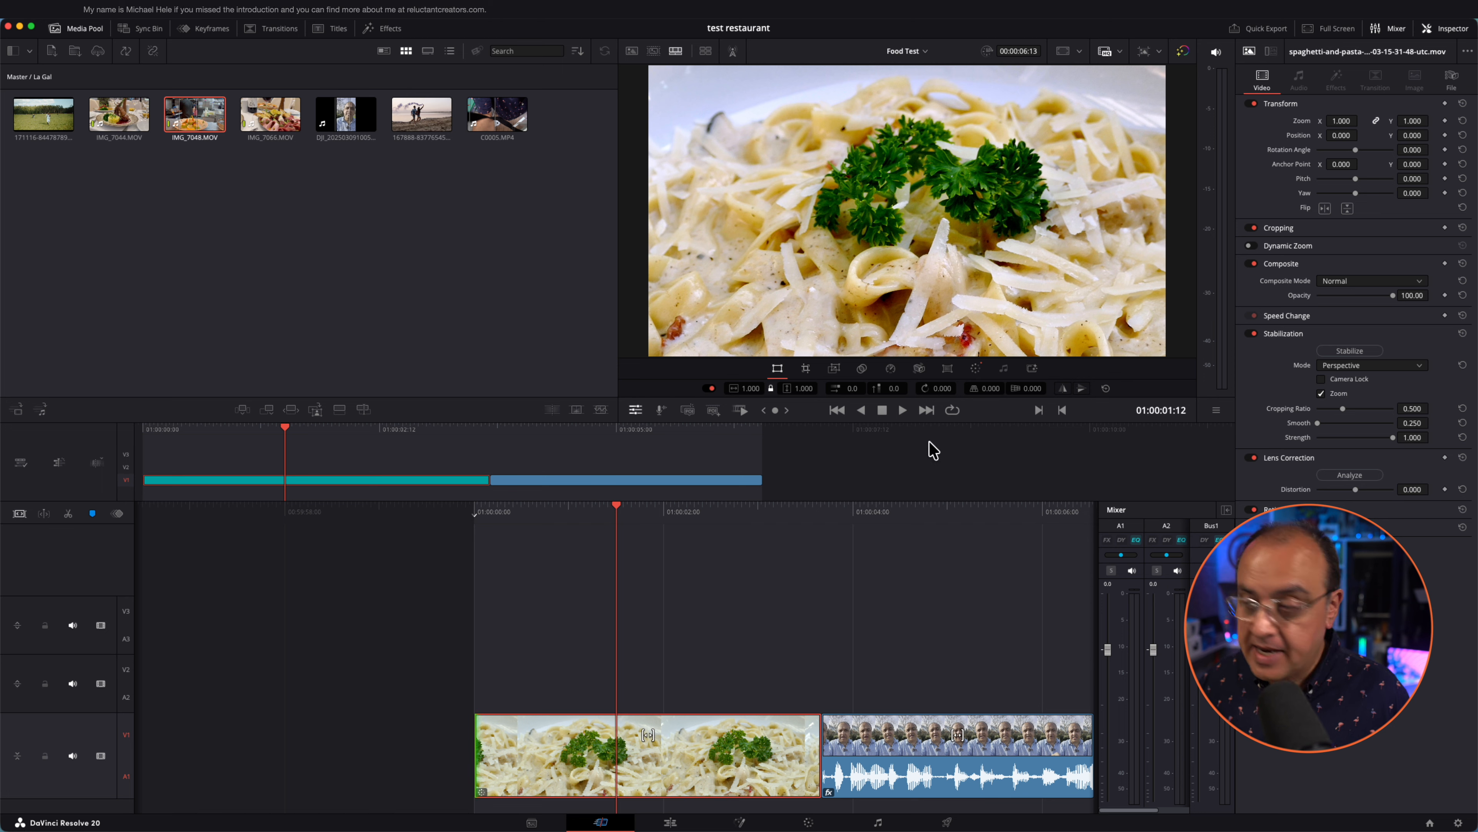
Hide the clip tools beneath the video preview and show them again.
left_click(636, 408)
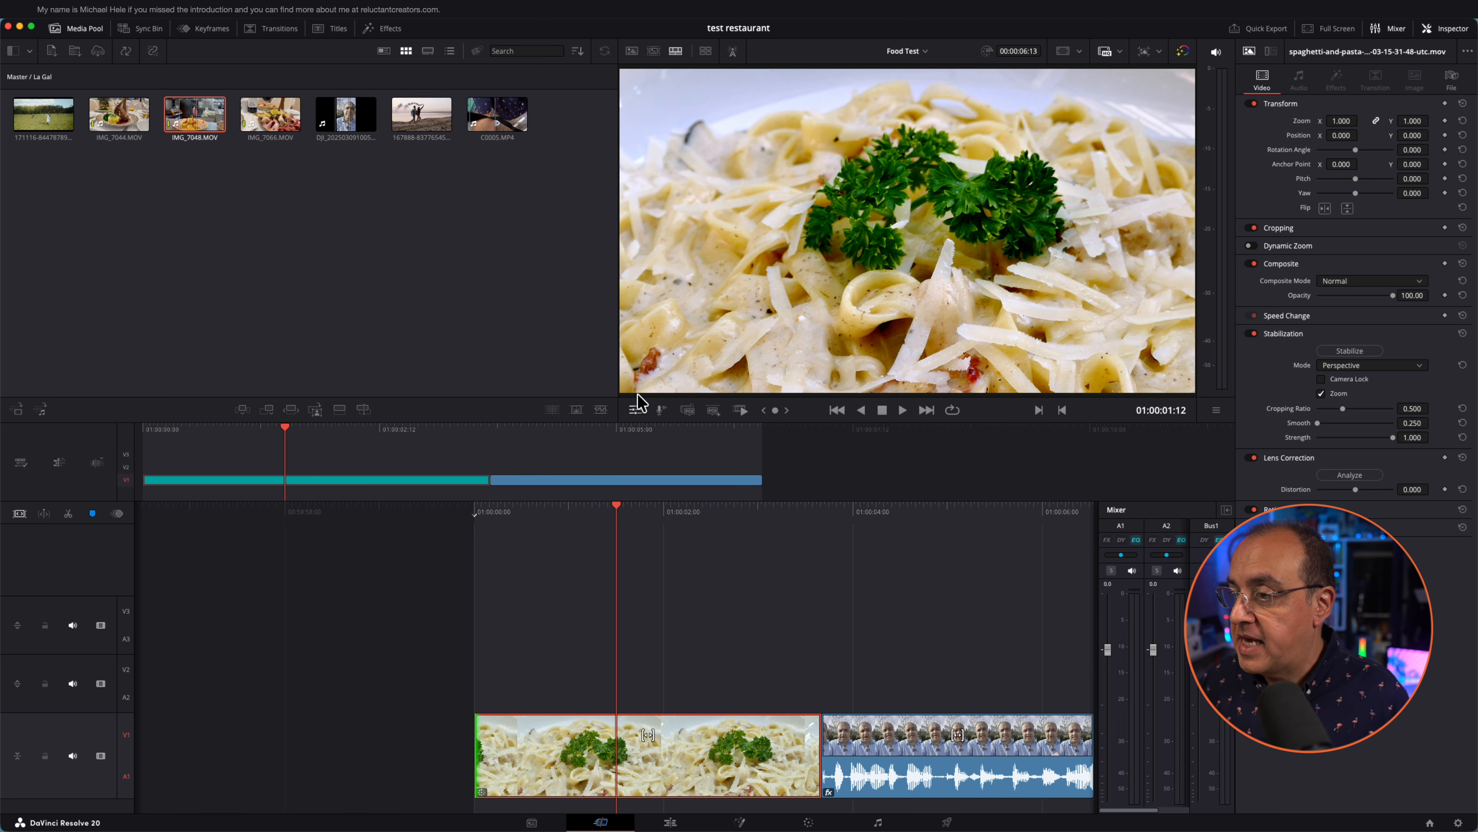
left_click(636, 408)
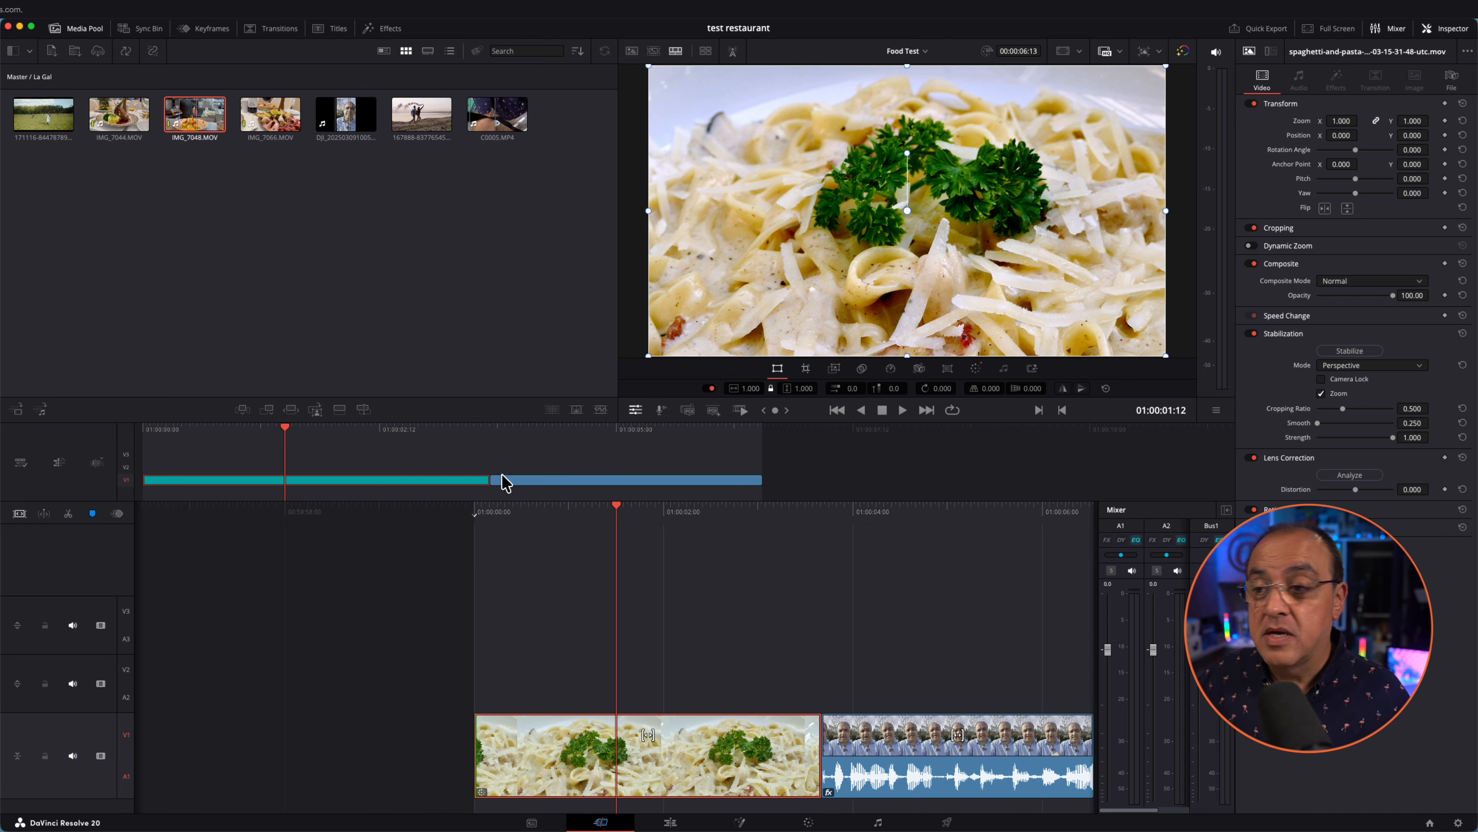
Select the selfie clip, place the playhead within it at 01:00:04:01 and display its Audio volume tool.
left_click(528, 475)
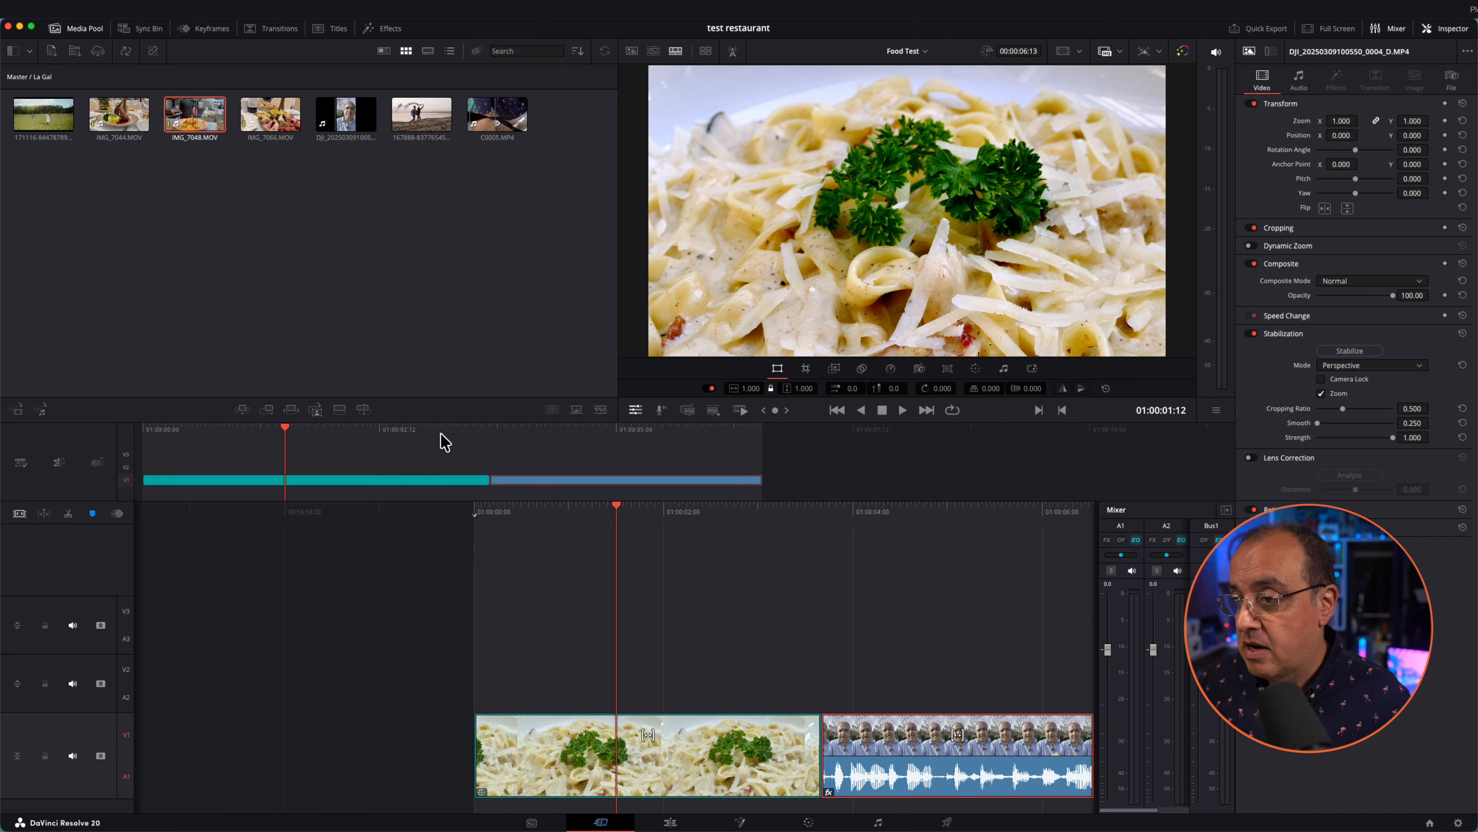
left_click_drag(312, 430, 529, 427)
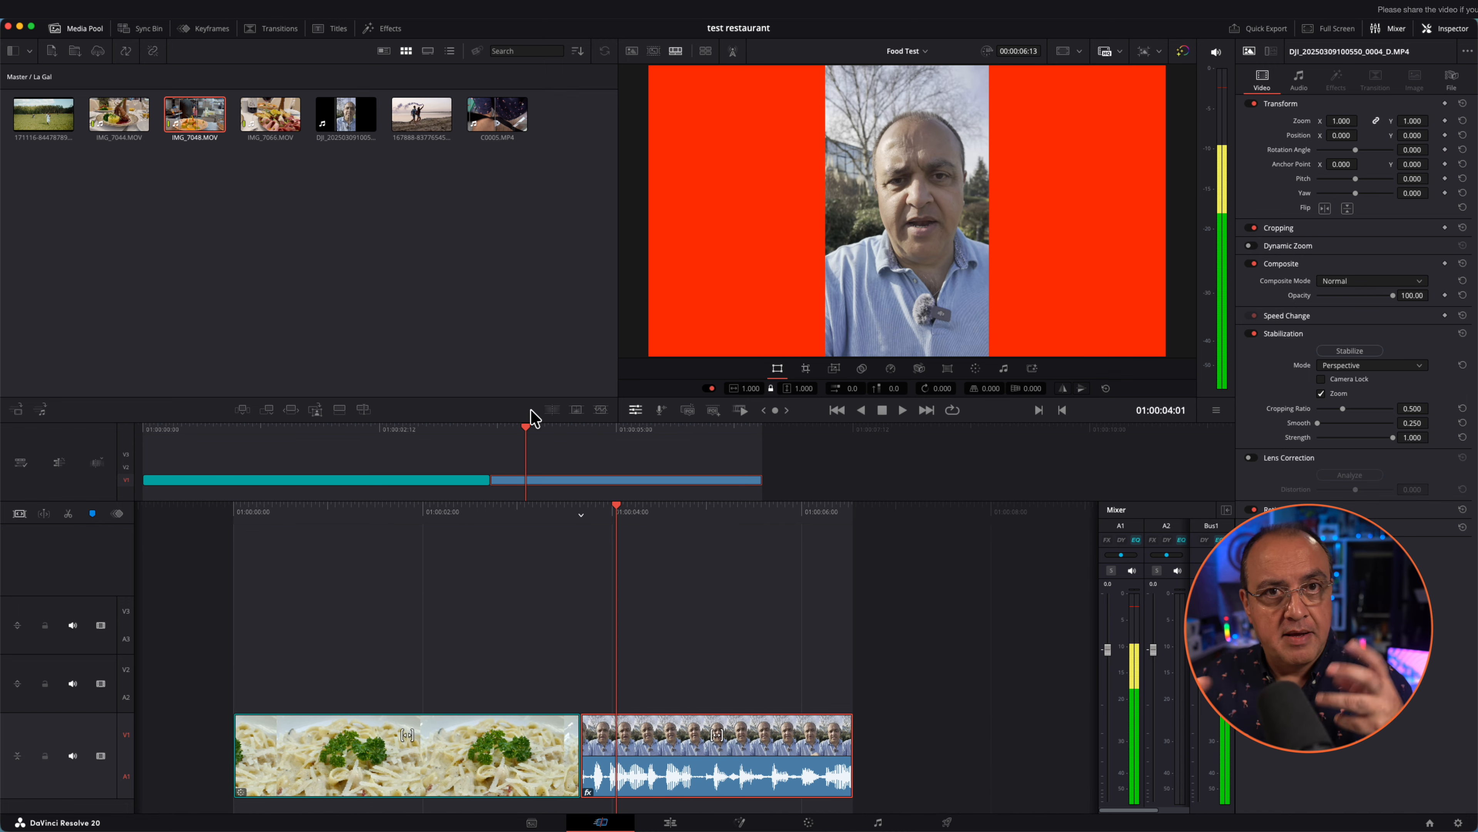
key("v")
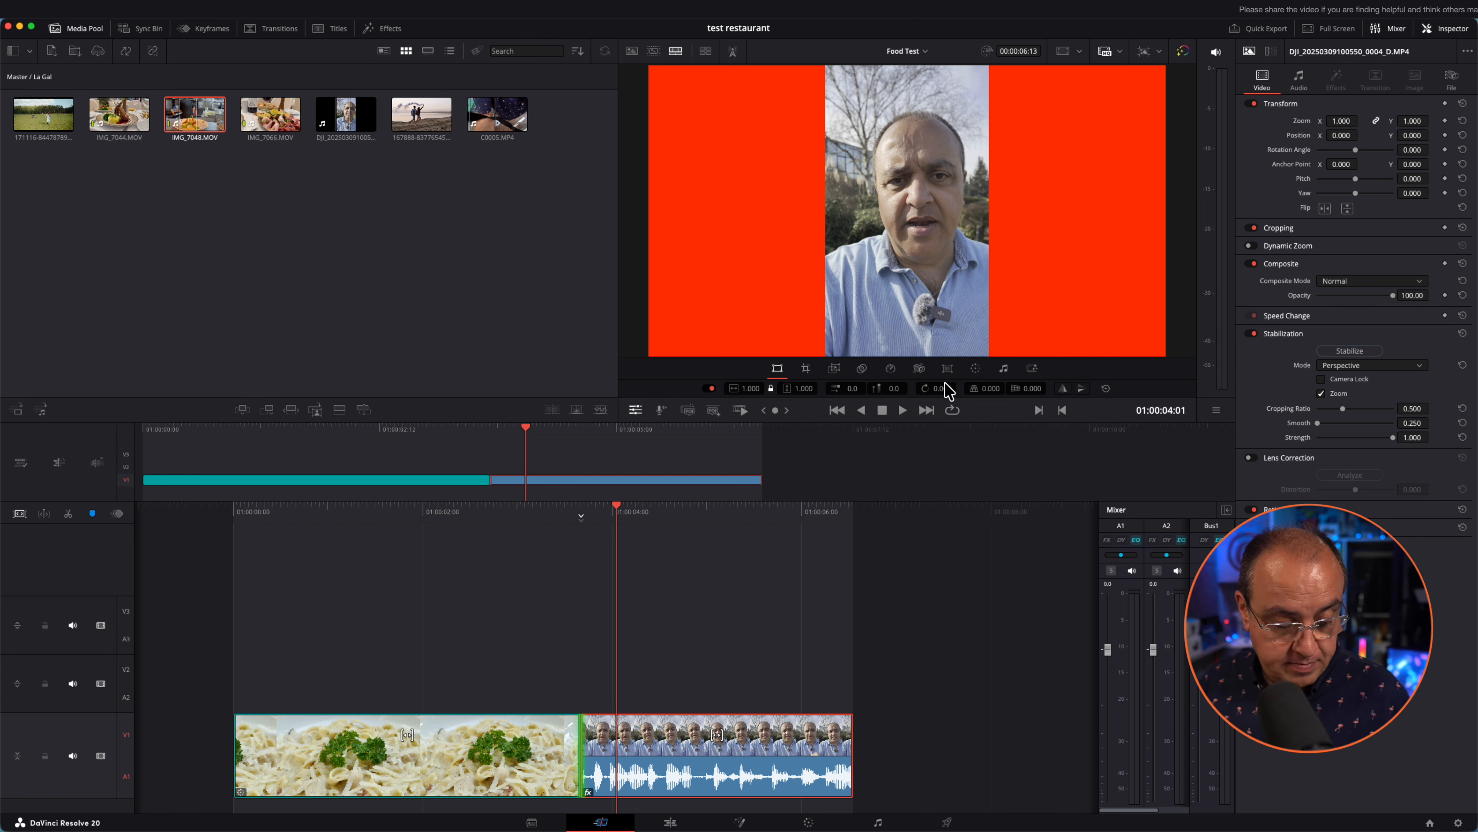
left_click(1005, 366)
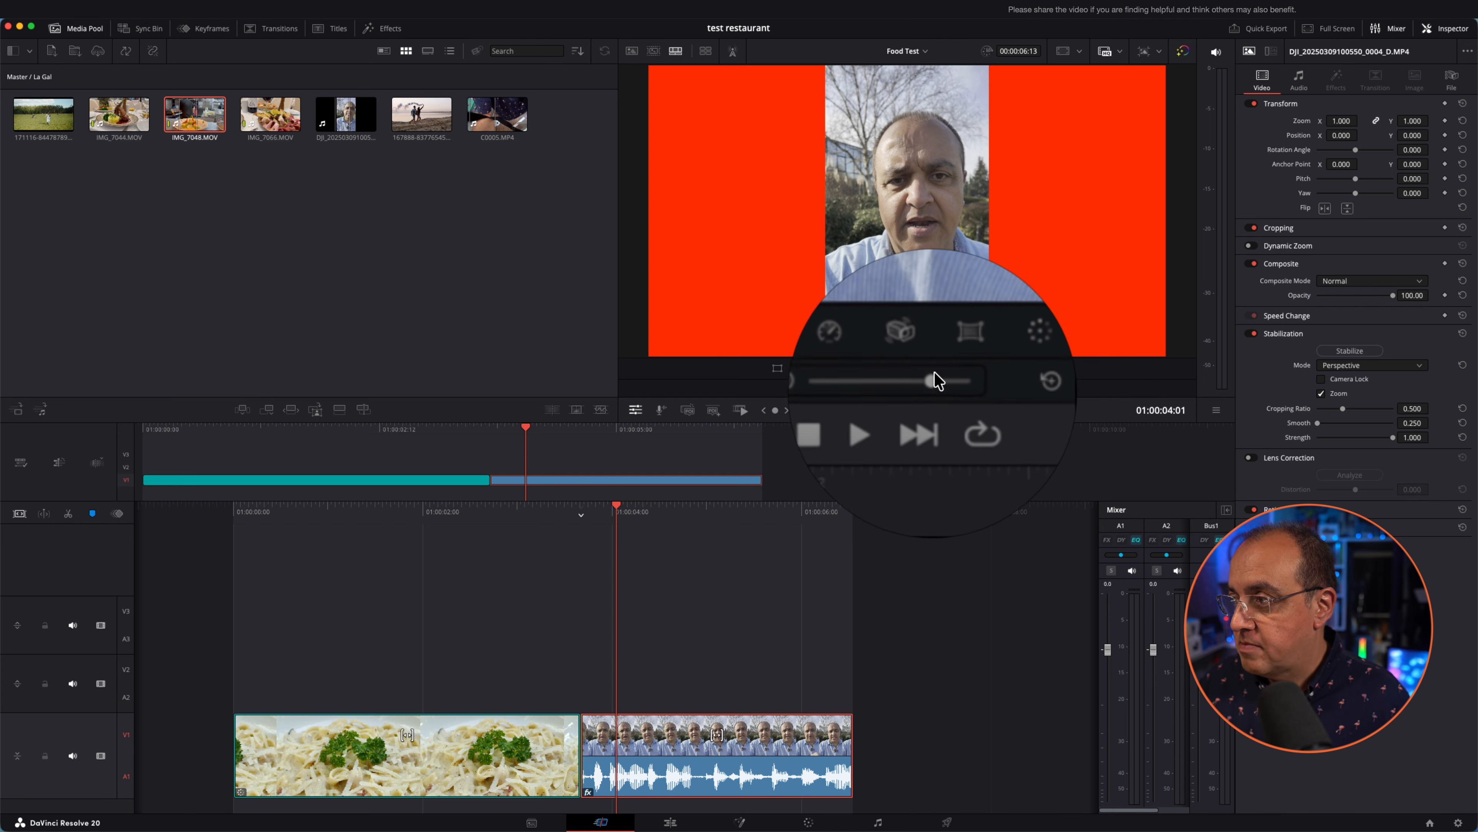
Lower the selfie clip's volume with the Audio tool, play the quieter result and return the playhead near the clip's start.
mouse_move(935, 373)
left_mouse_down()
mouse_move(915, 378)
mouse_move(933, 373)
left_mouse_up()
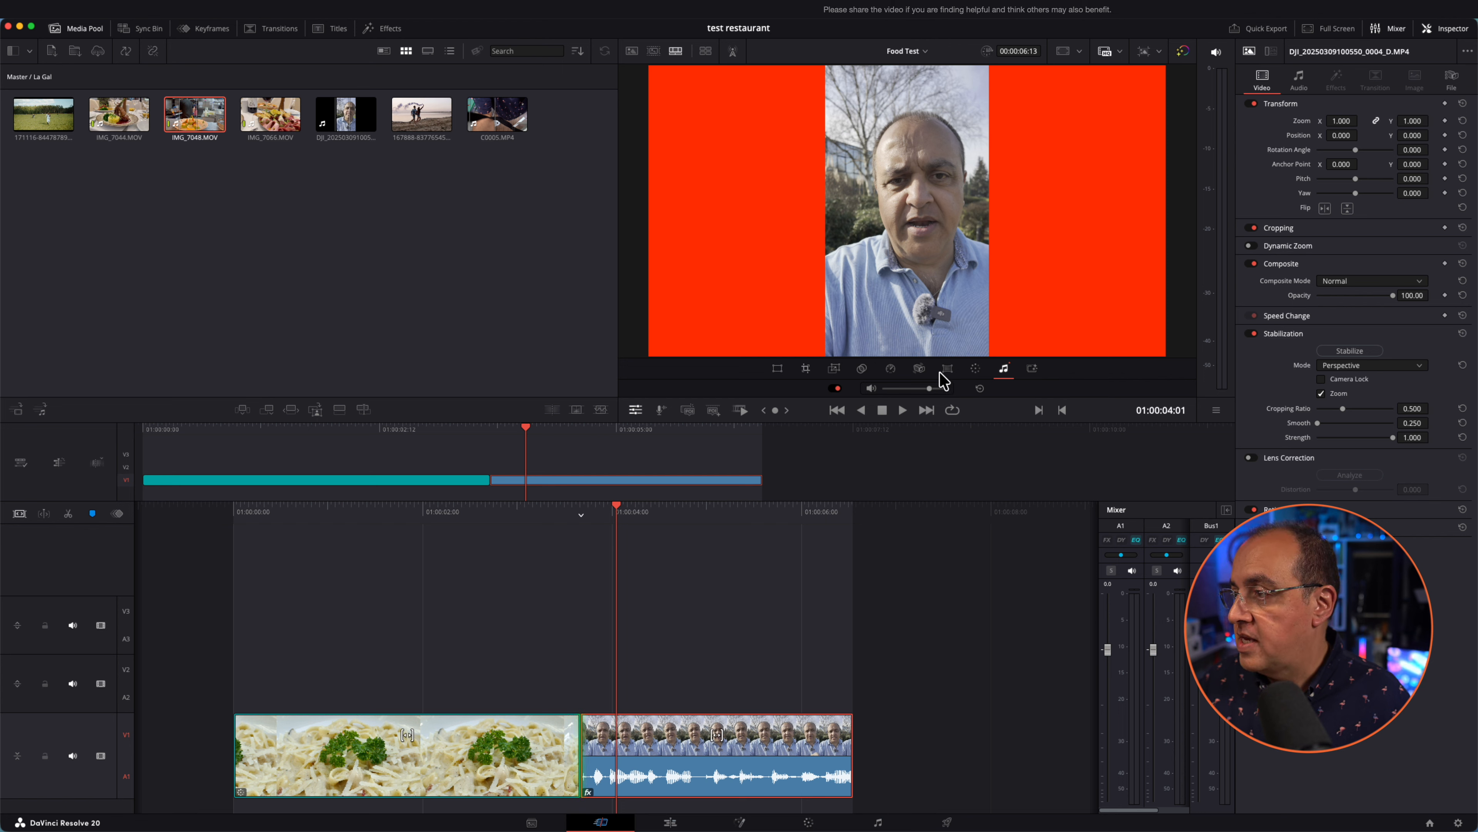
left_click_drag(930, 386, 920, 388)
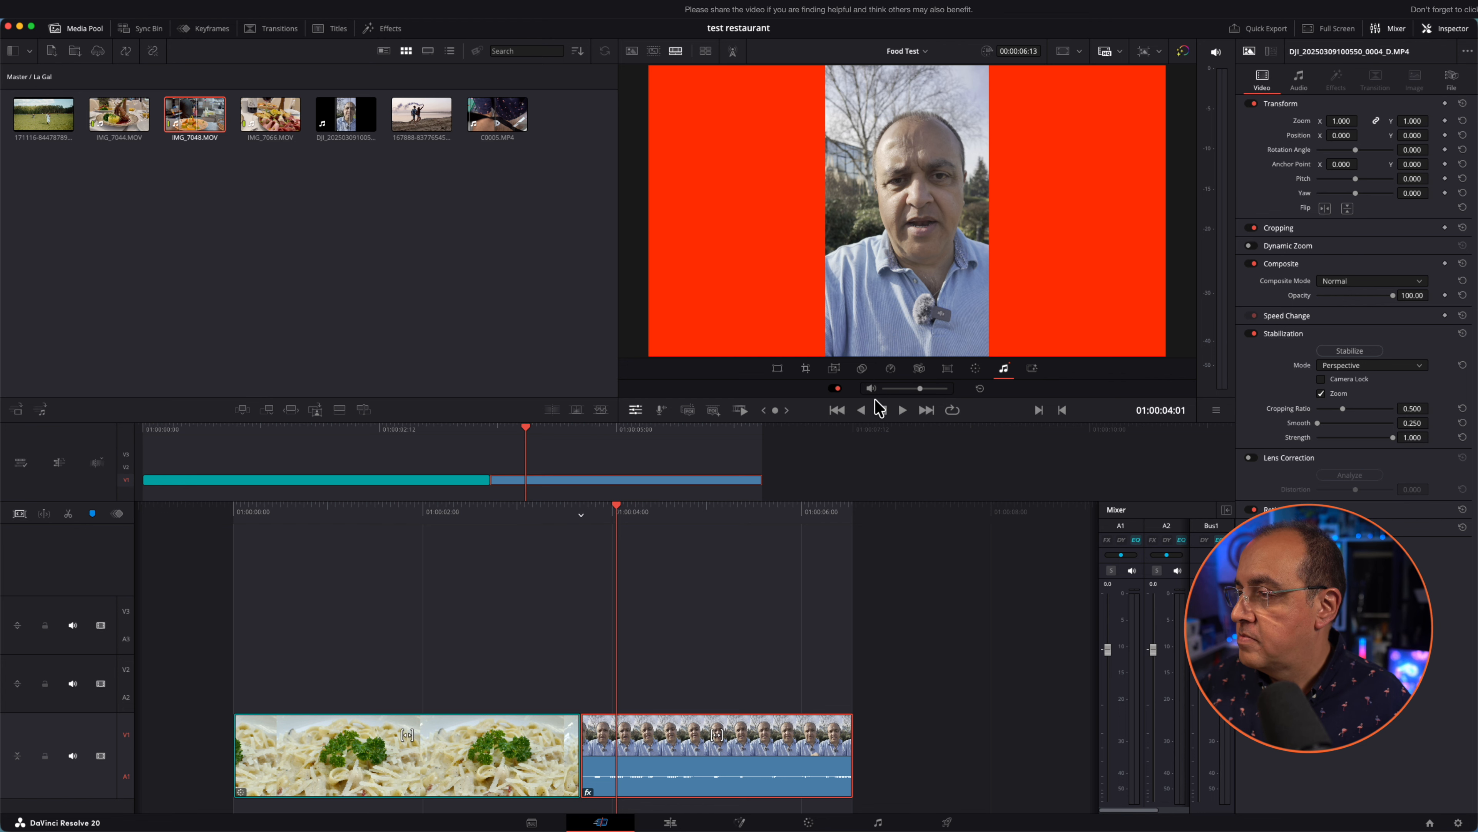
left_click(904, 393)
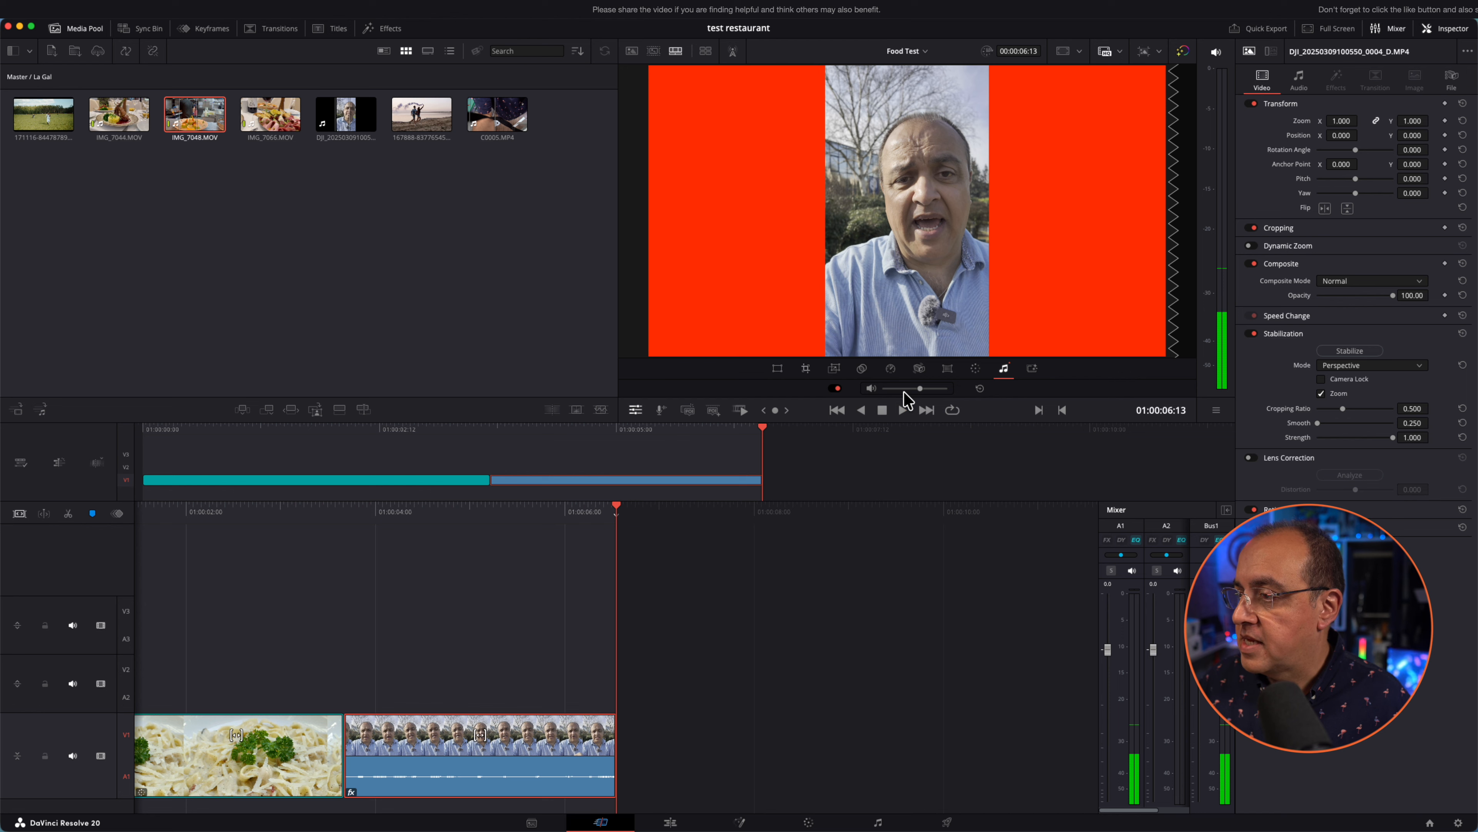
left_click(506, 426)
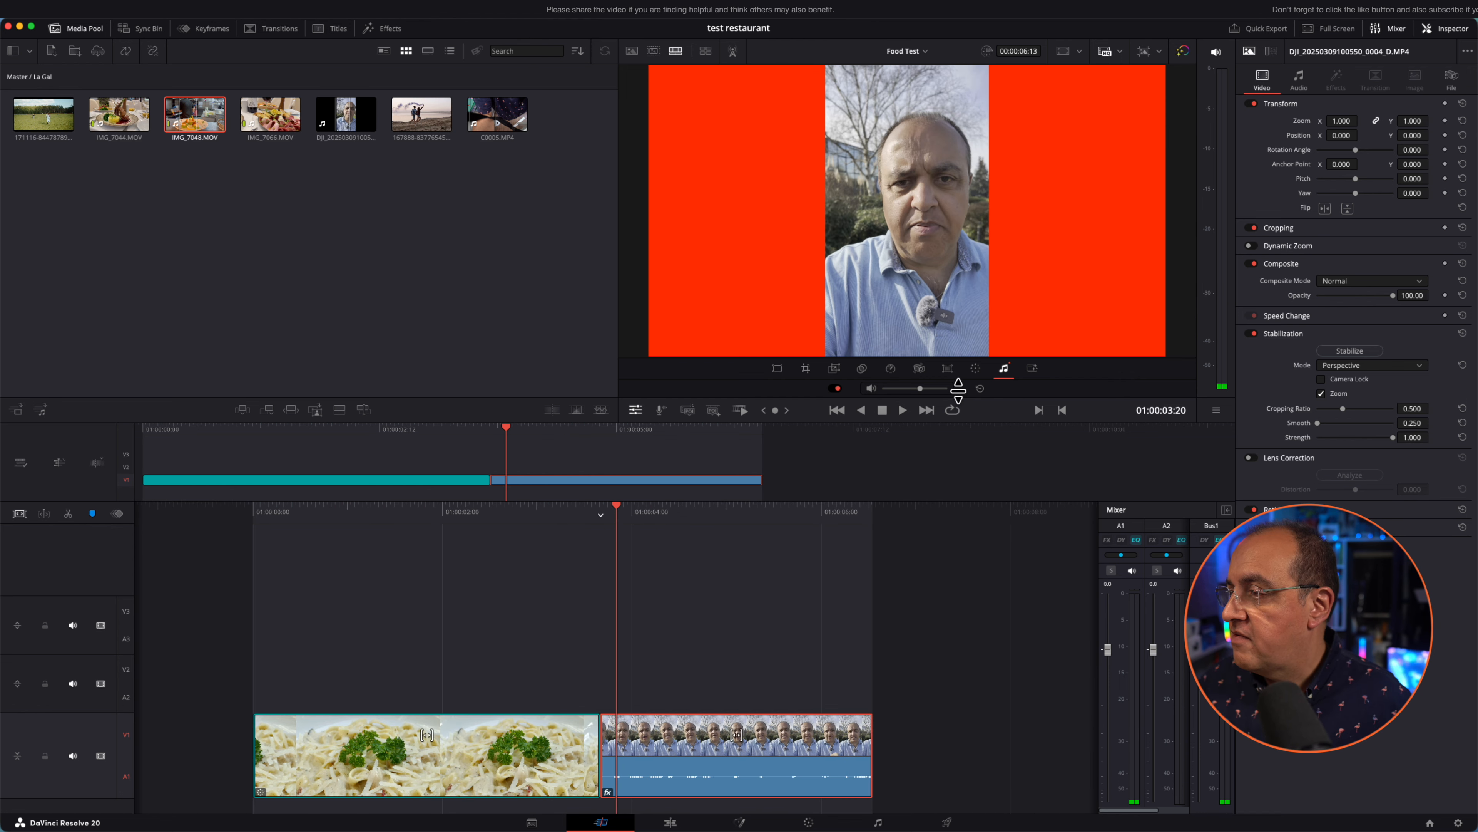
Raise the selfie clip's volume, play it to compare and return the playhead near the clip's start.
mouse_move(920, 388)
left_mouse_down()
mouse_move(939, 388)
mouse_move(936, 370)
left_mouse_up()
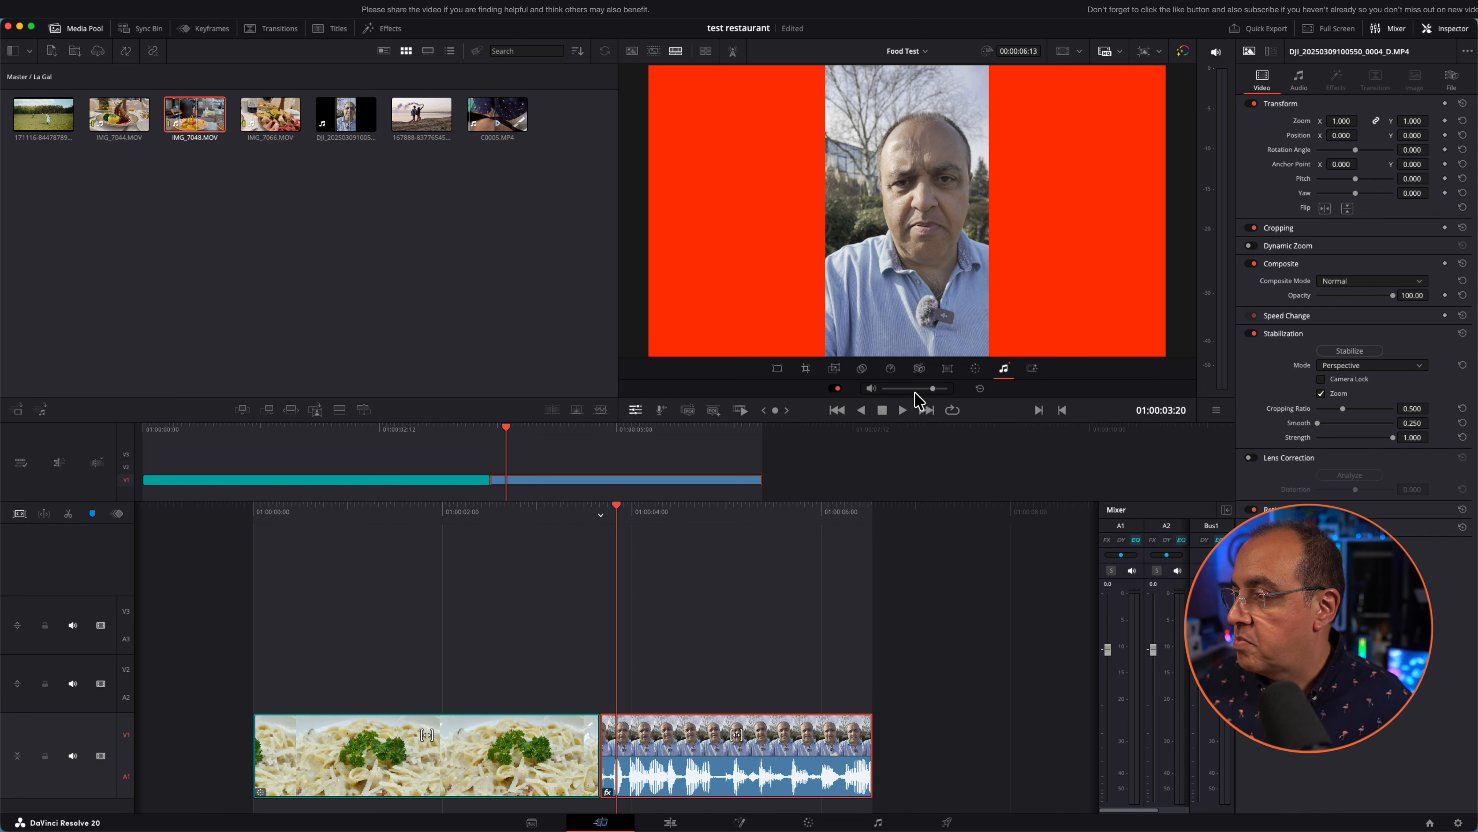
key("space")
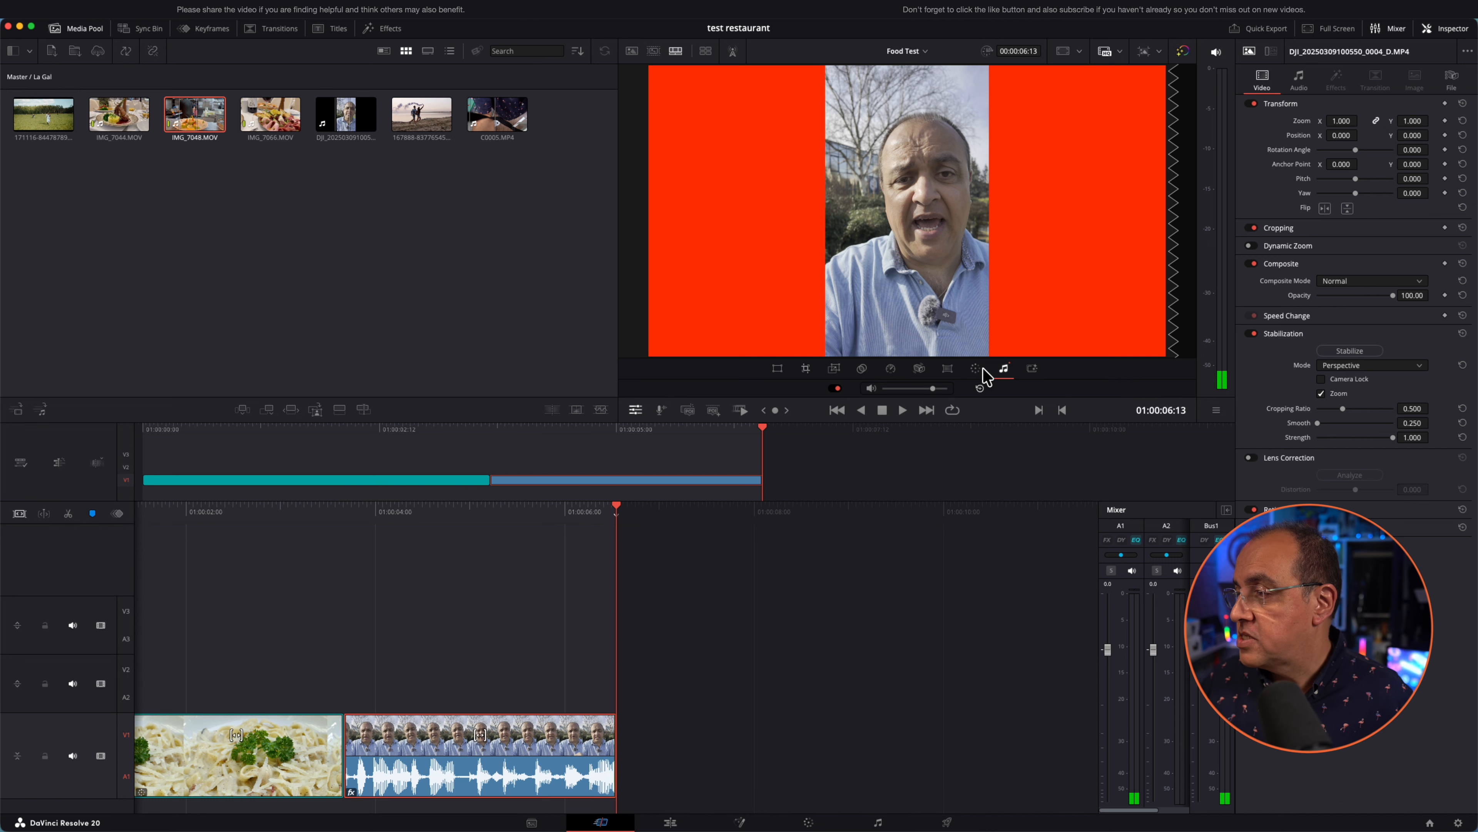
left_click(495, 425)
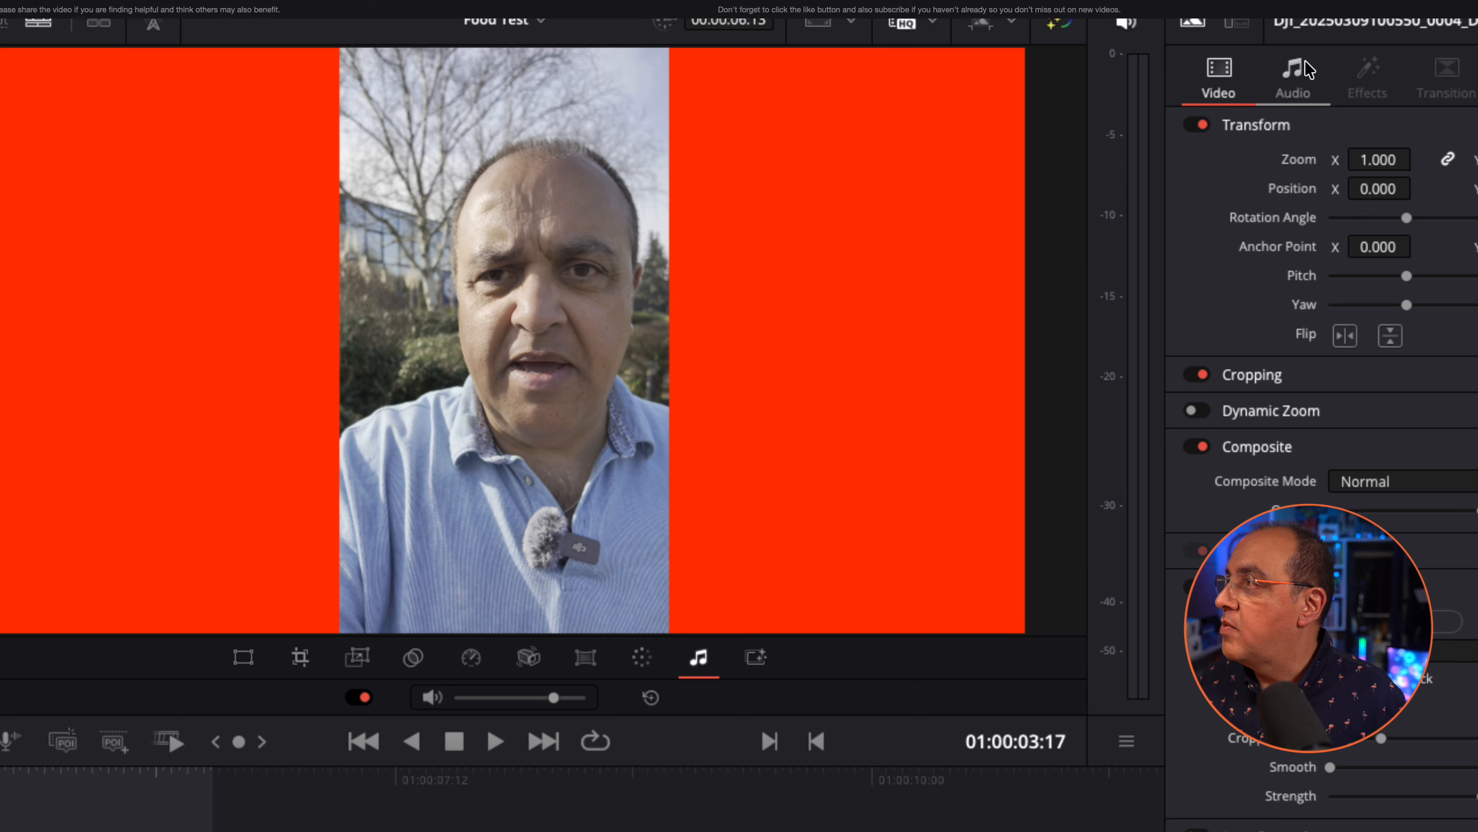
Show the selfie clip's detailed audio settings, visit the Fairlight page and return to the Cut page.
left_click(1306, 61)
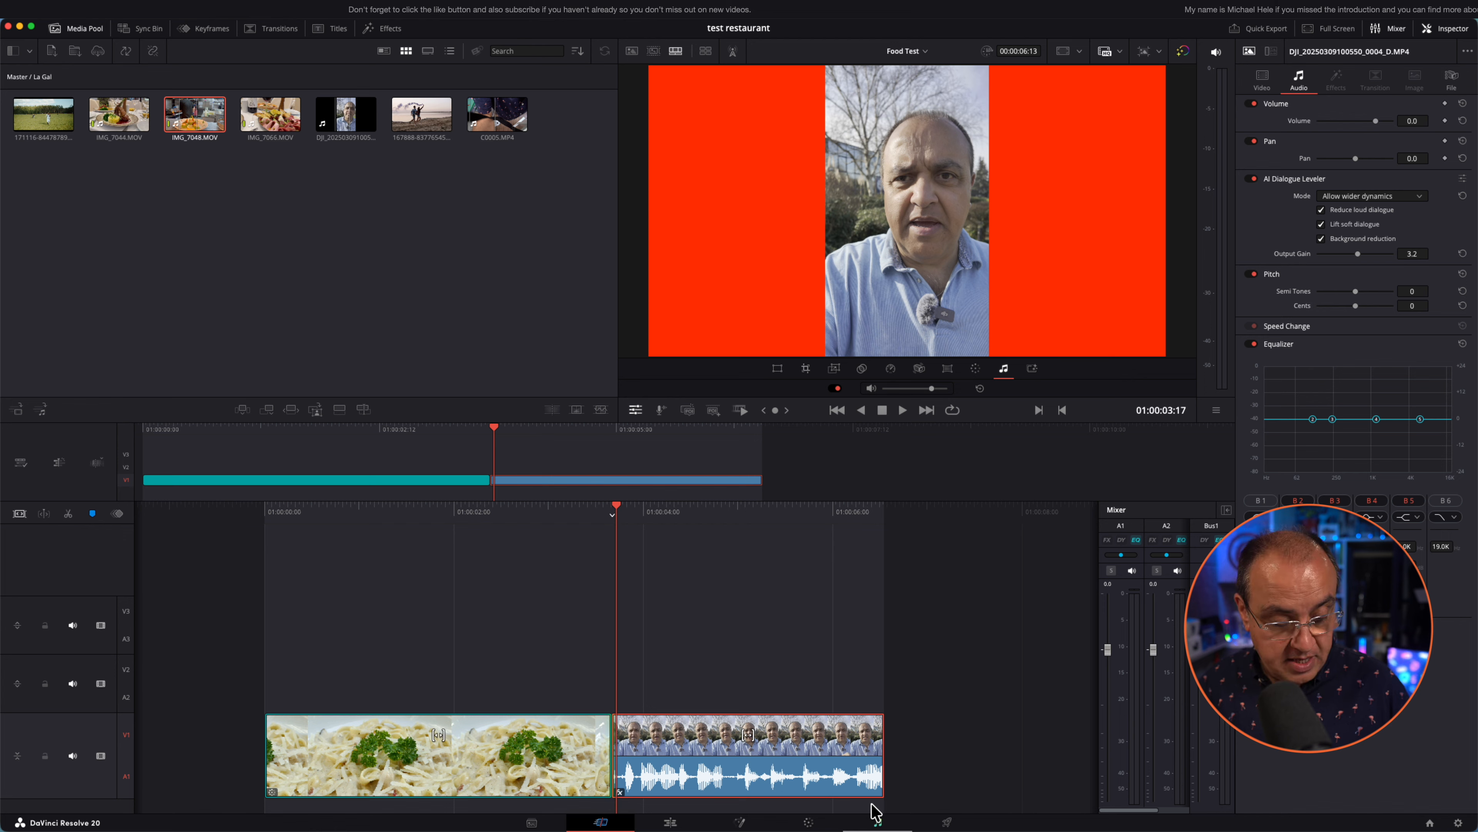
left_click(876, 817)
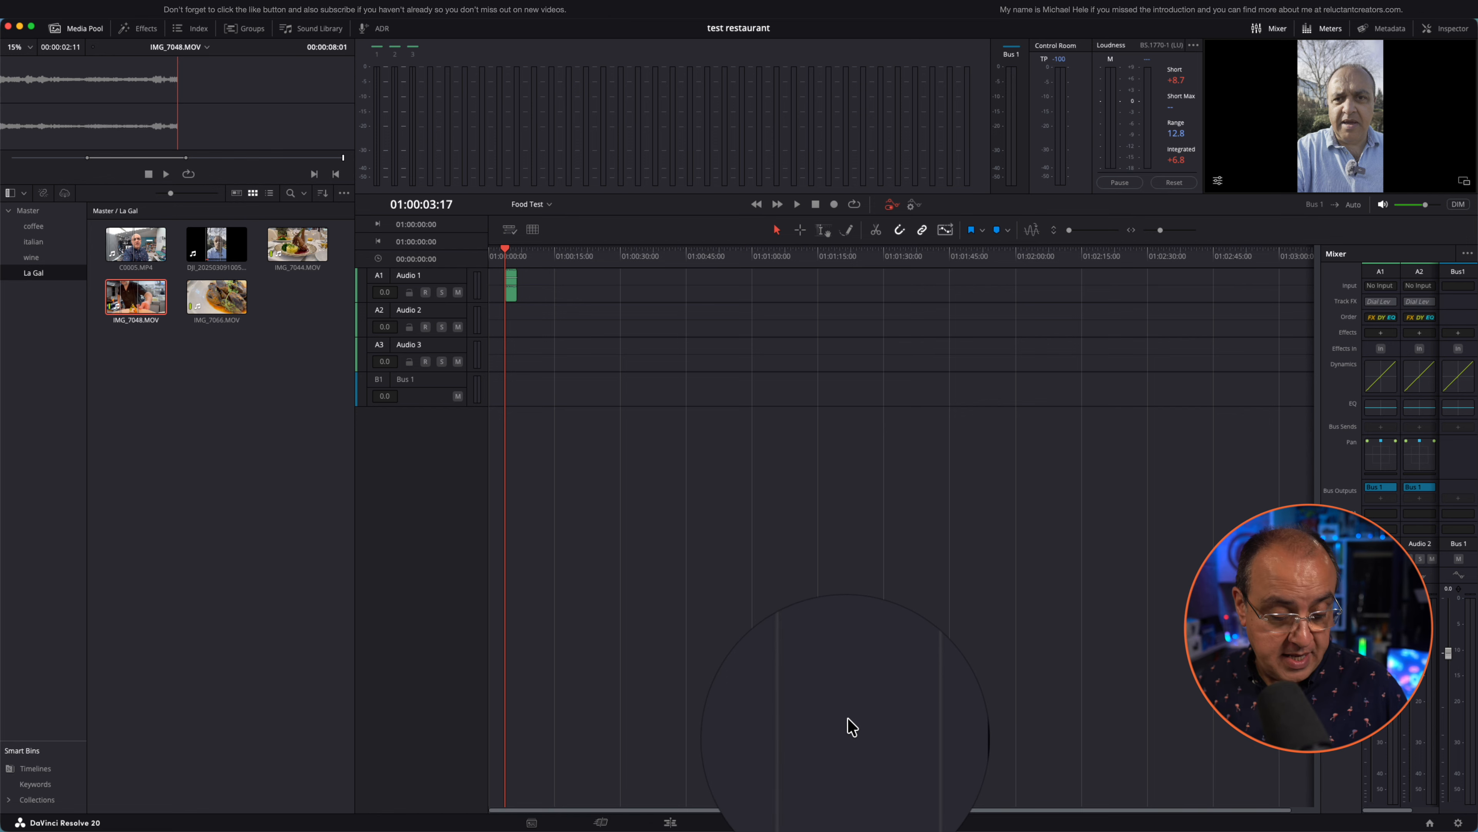
left_click(603, 811)
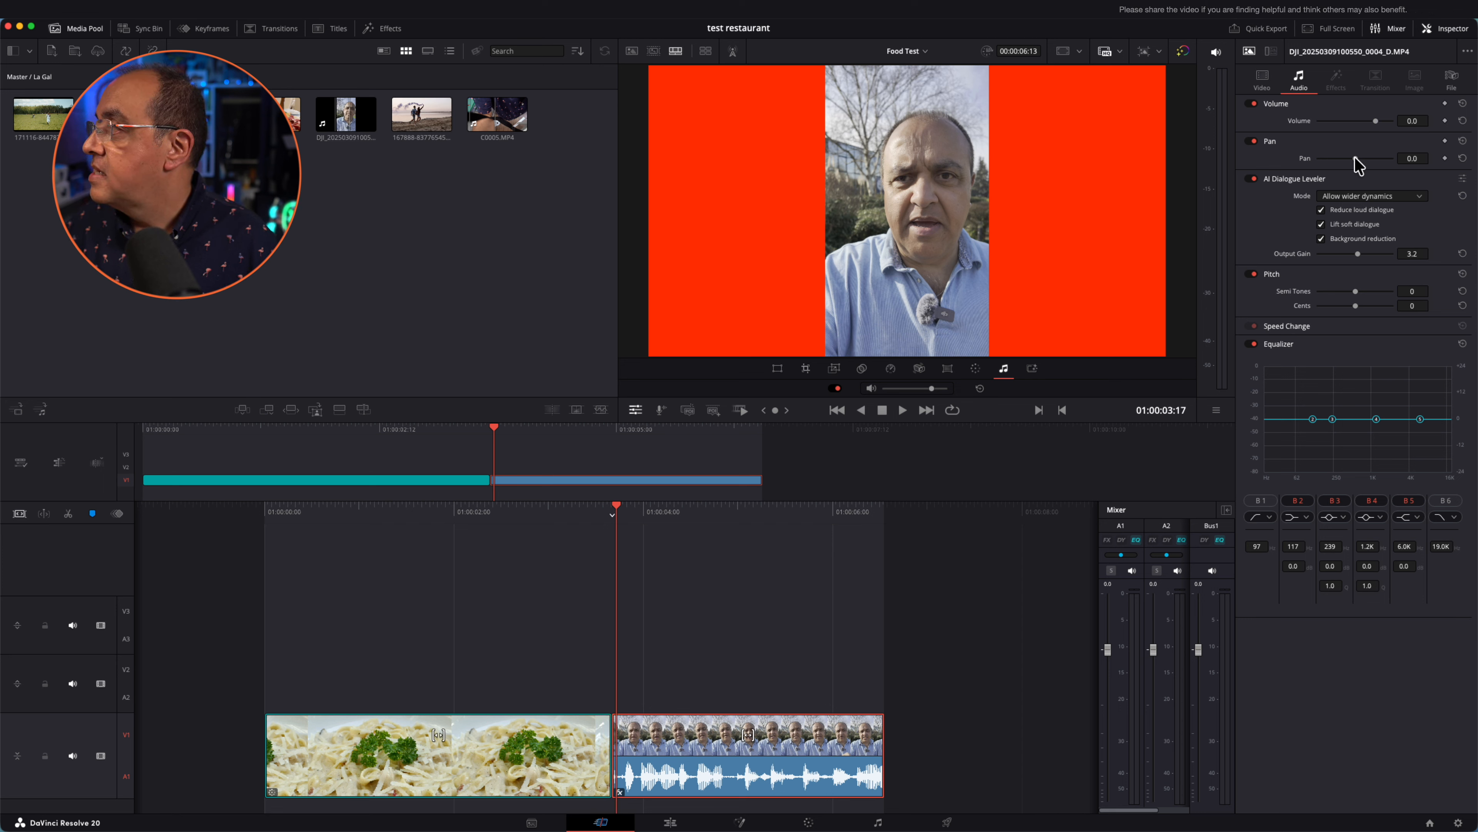
Set the selfie clip's AI Dialogue Leveler mode to Optimize moderate levels.
left_click(1356, 196)
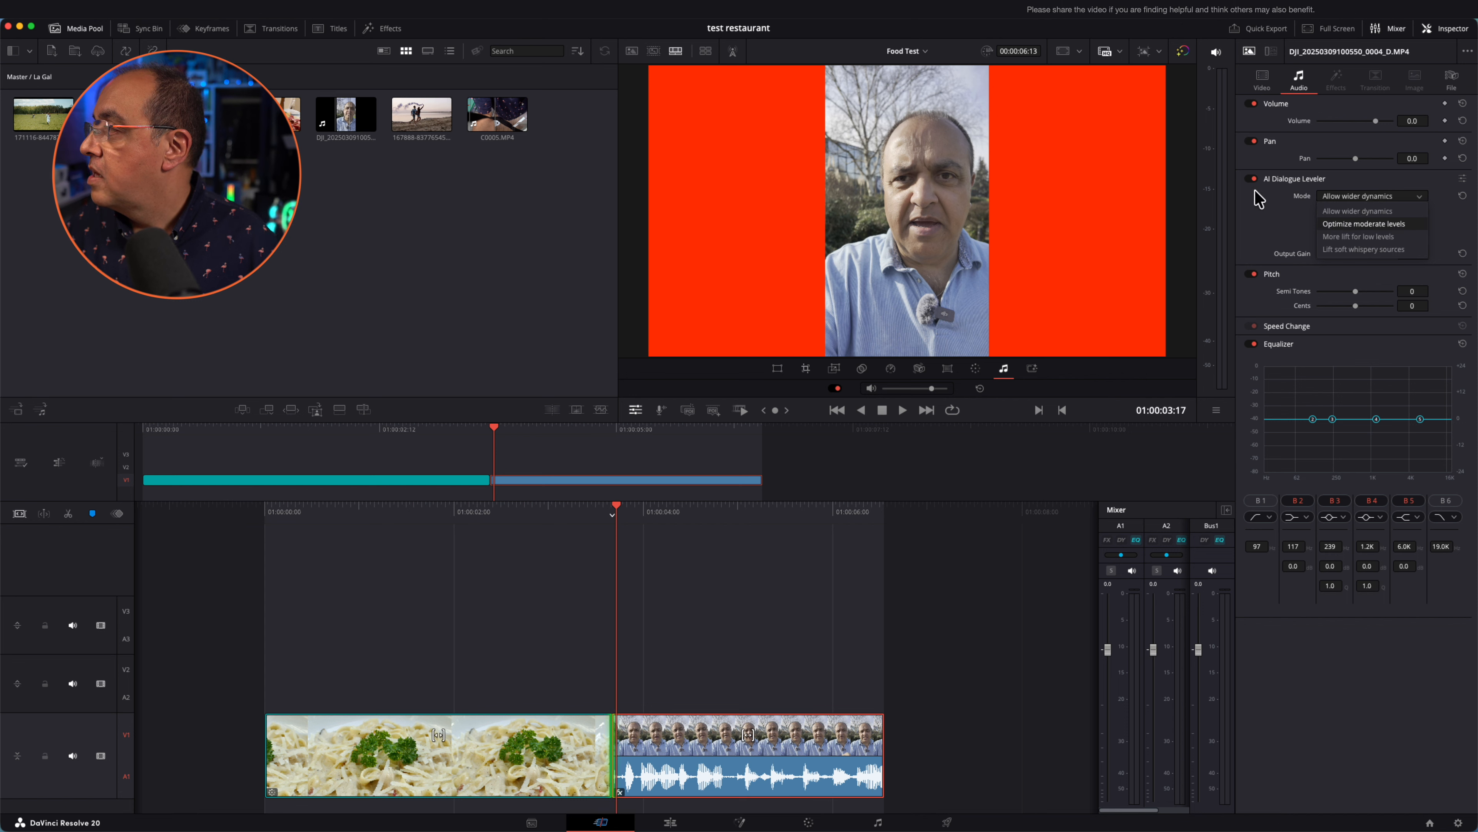
left_click(1396, 195)
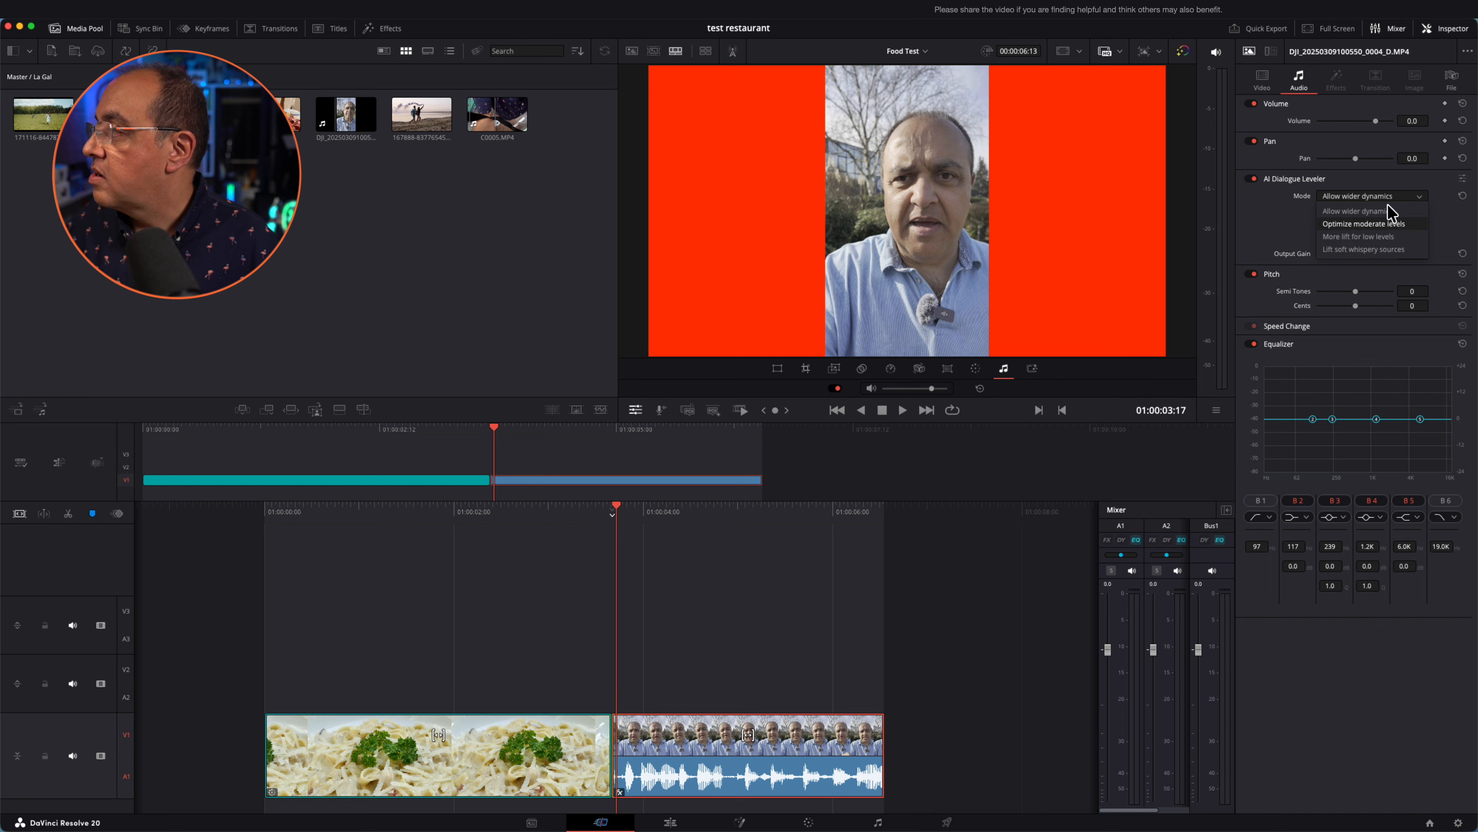
left_click(1363, 224)
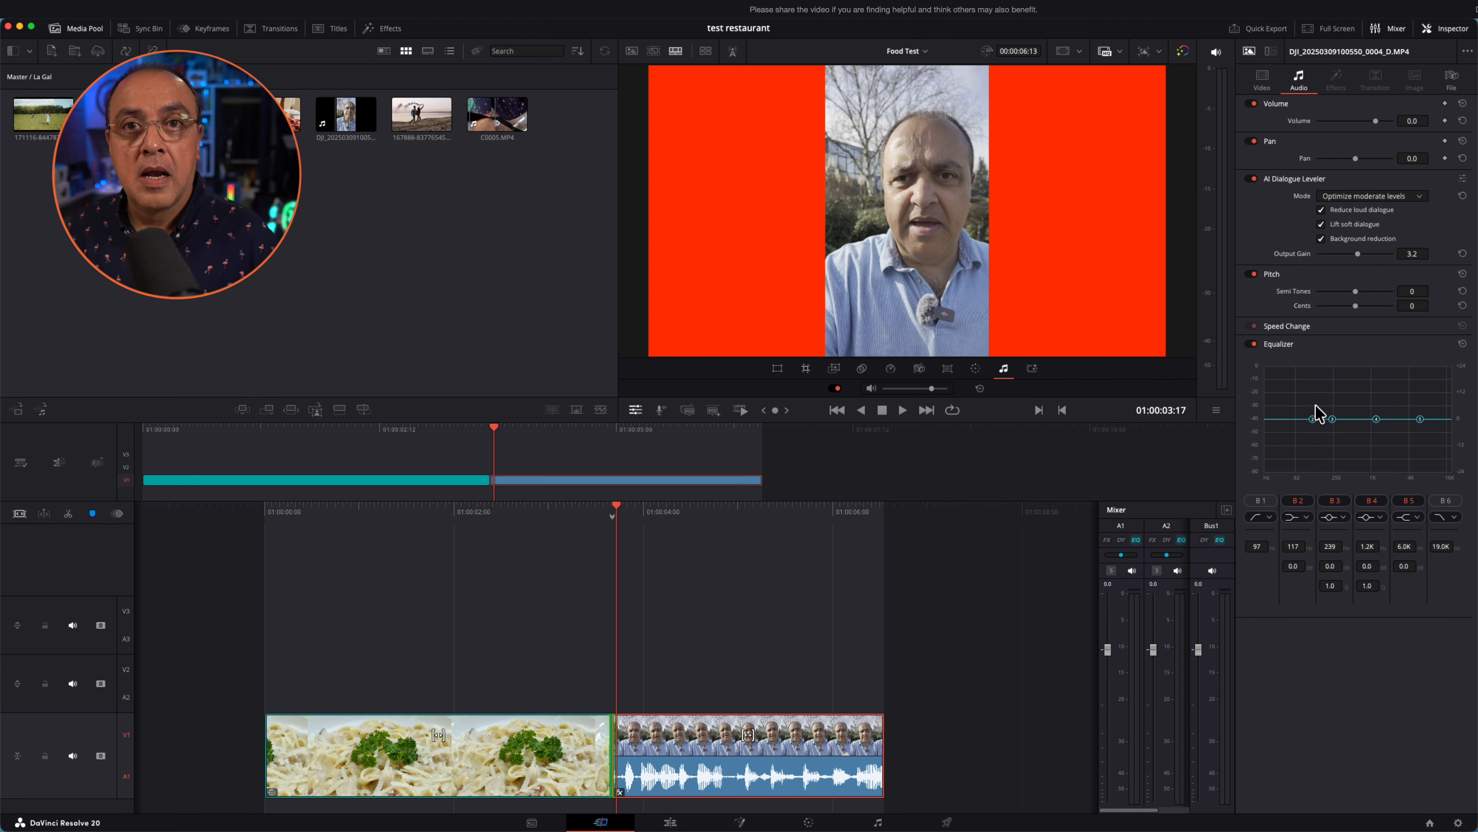
Boost the selfie clip's equalizer band 2 to about +12.9 at 104 Hz and band 4 to about +8.1 at 1.3K.
left_click_drag(1313, 417, 1315, 409)
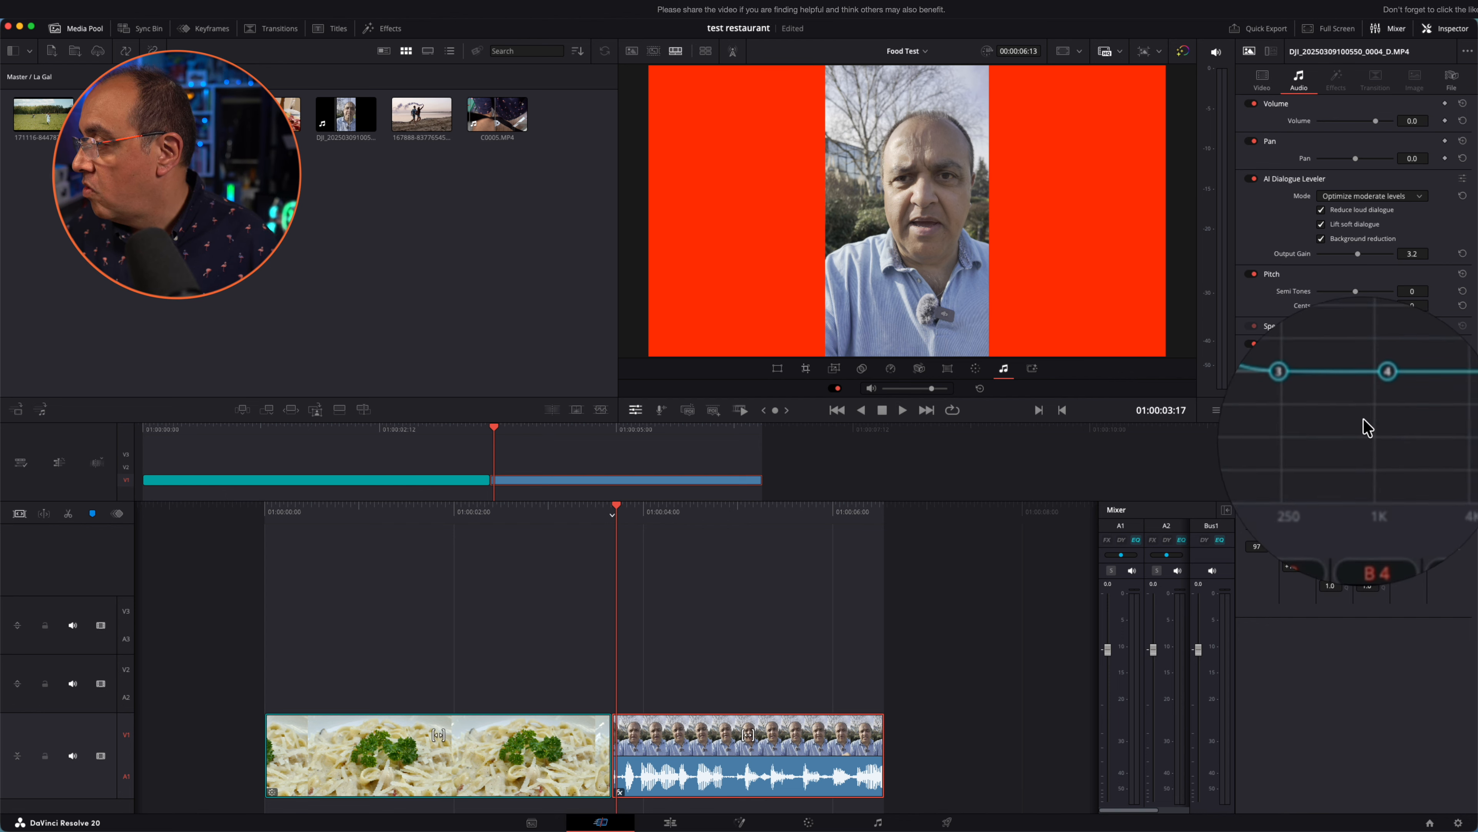
left_click_drag(1376, 419, 1379, 401)
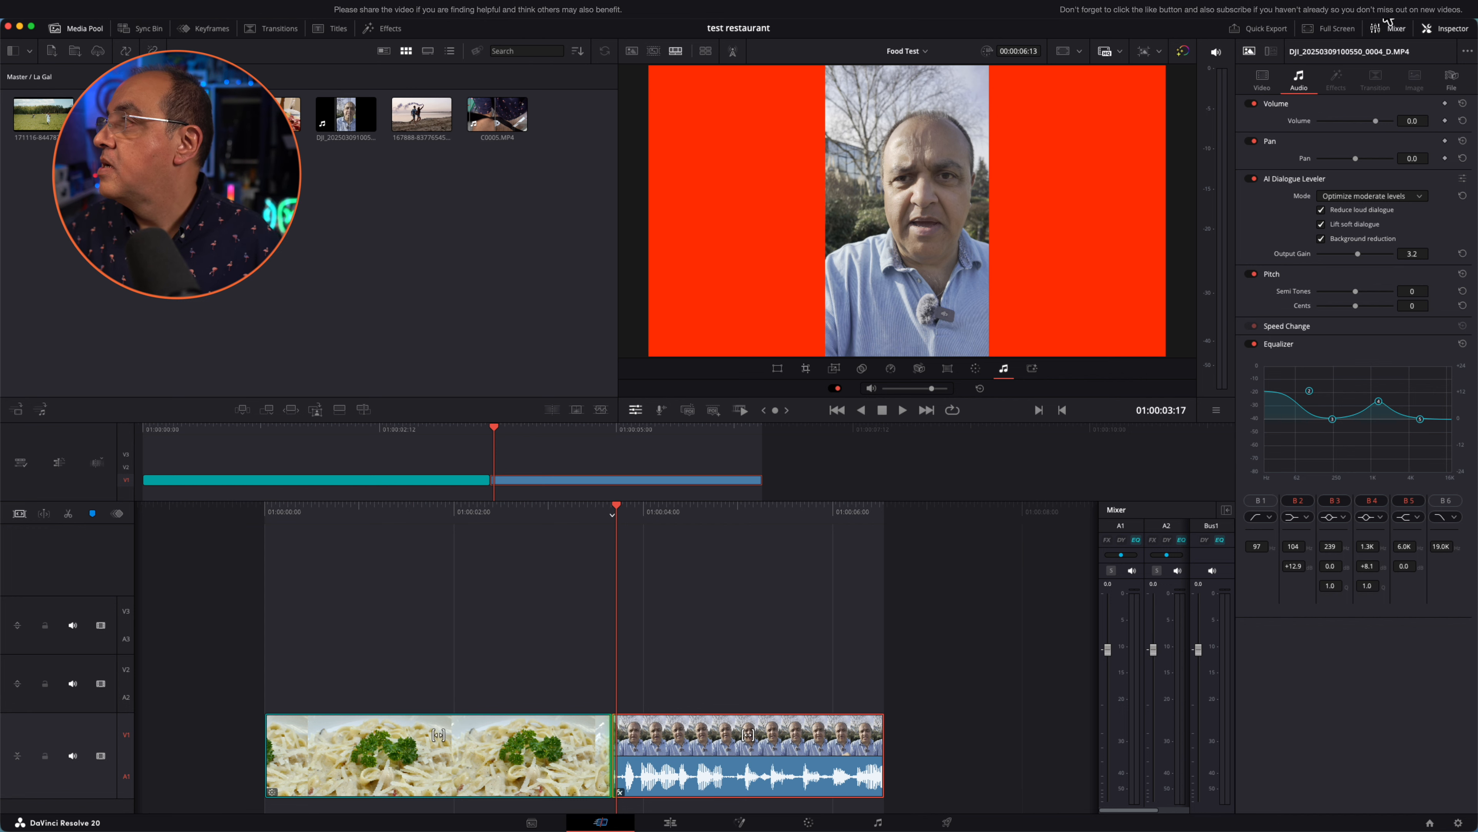
Toggle the audio Mixer beside the timeline off and back on.
left_click(1404, 23)
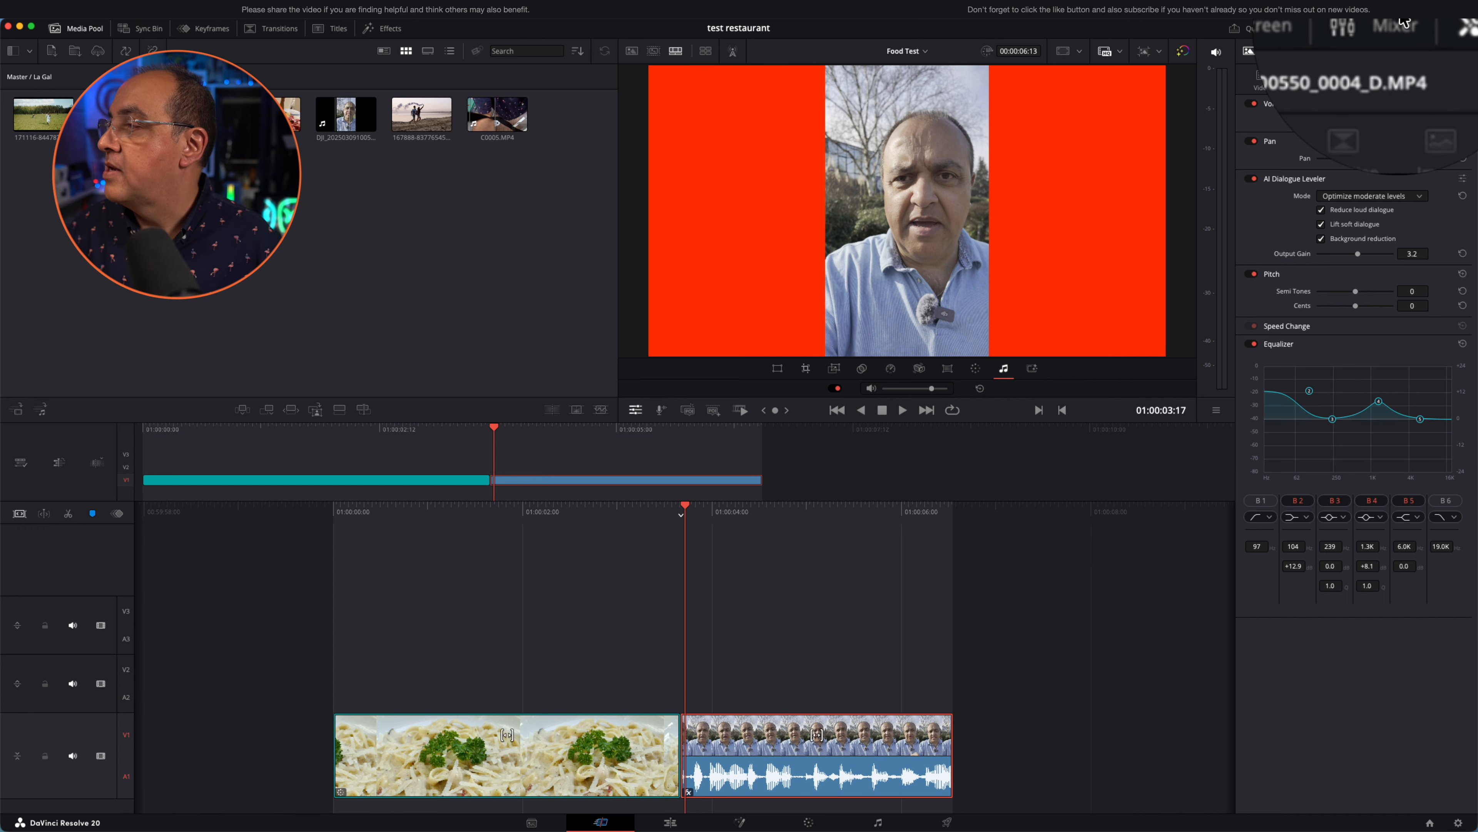
left_click(1404, 23)
left_click(1404, 24)
left_click(1404, 23)
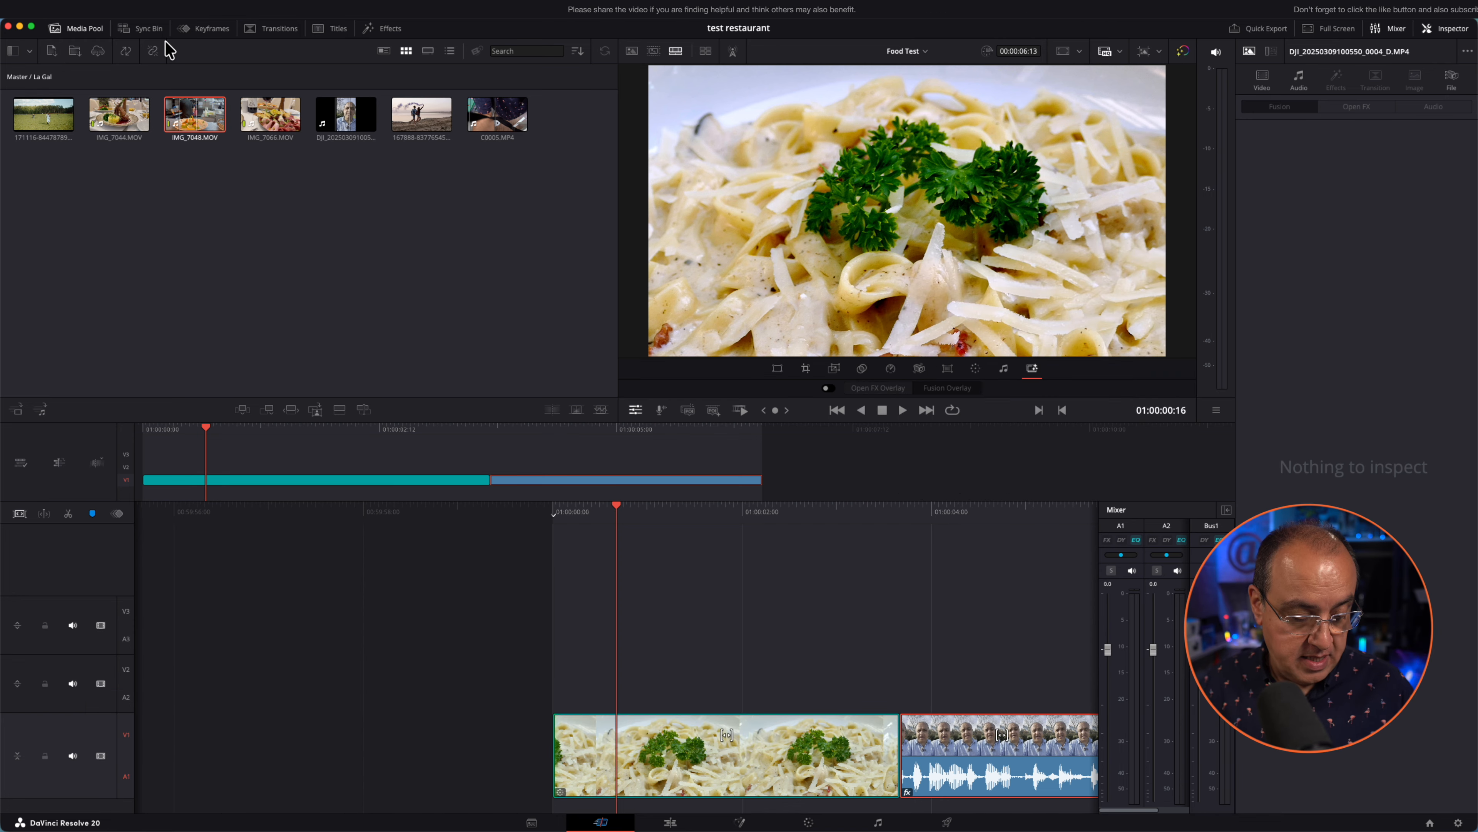
Apply the Binoculars Fusion effect to the pasta clip and show the effect's controls.
left_click(390, 27)
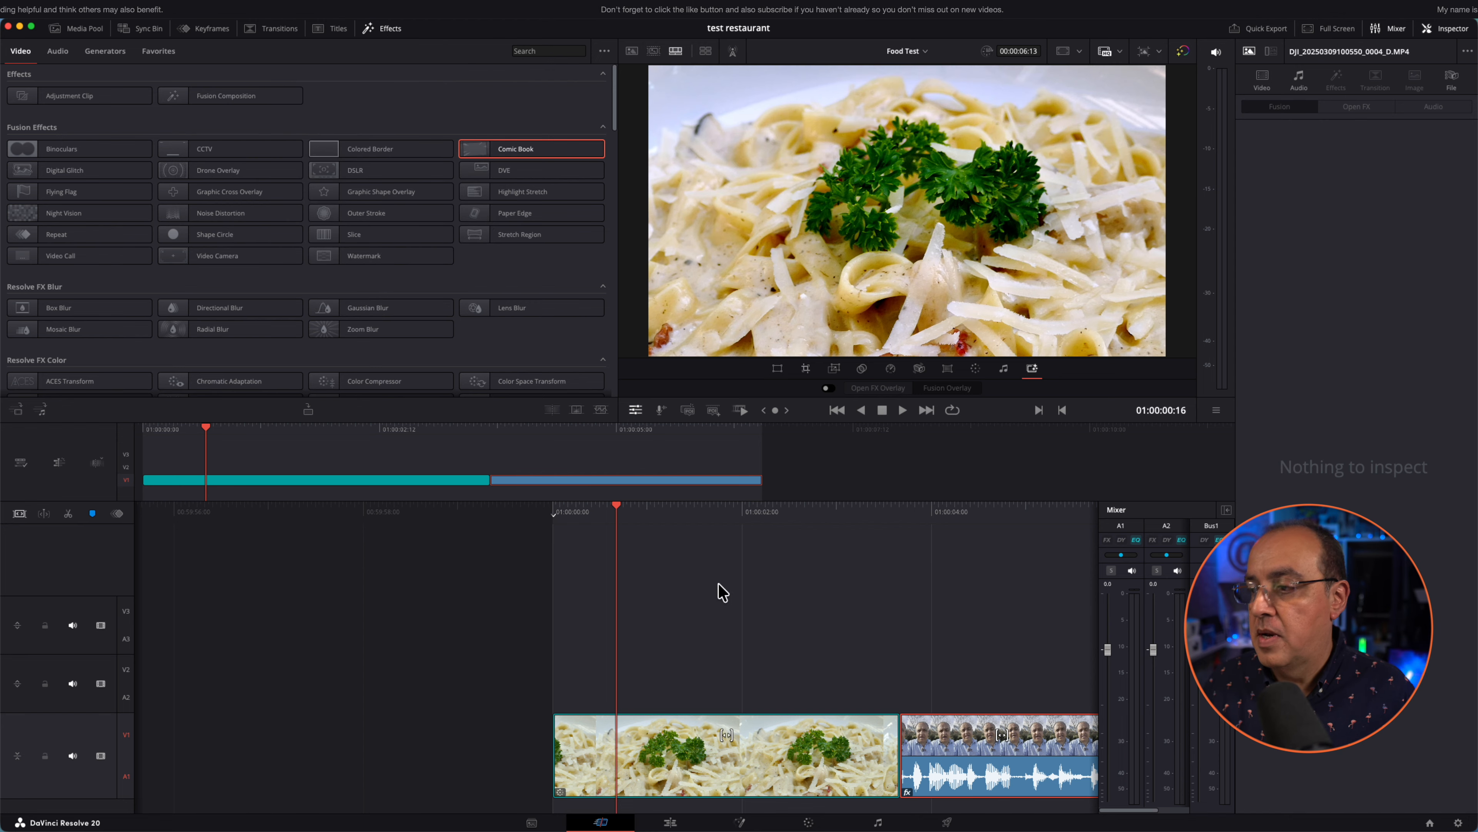
left_click(232, 474)
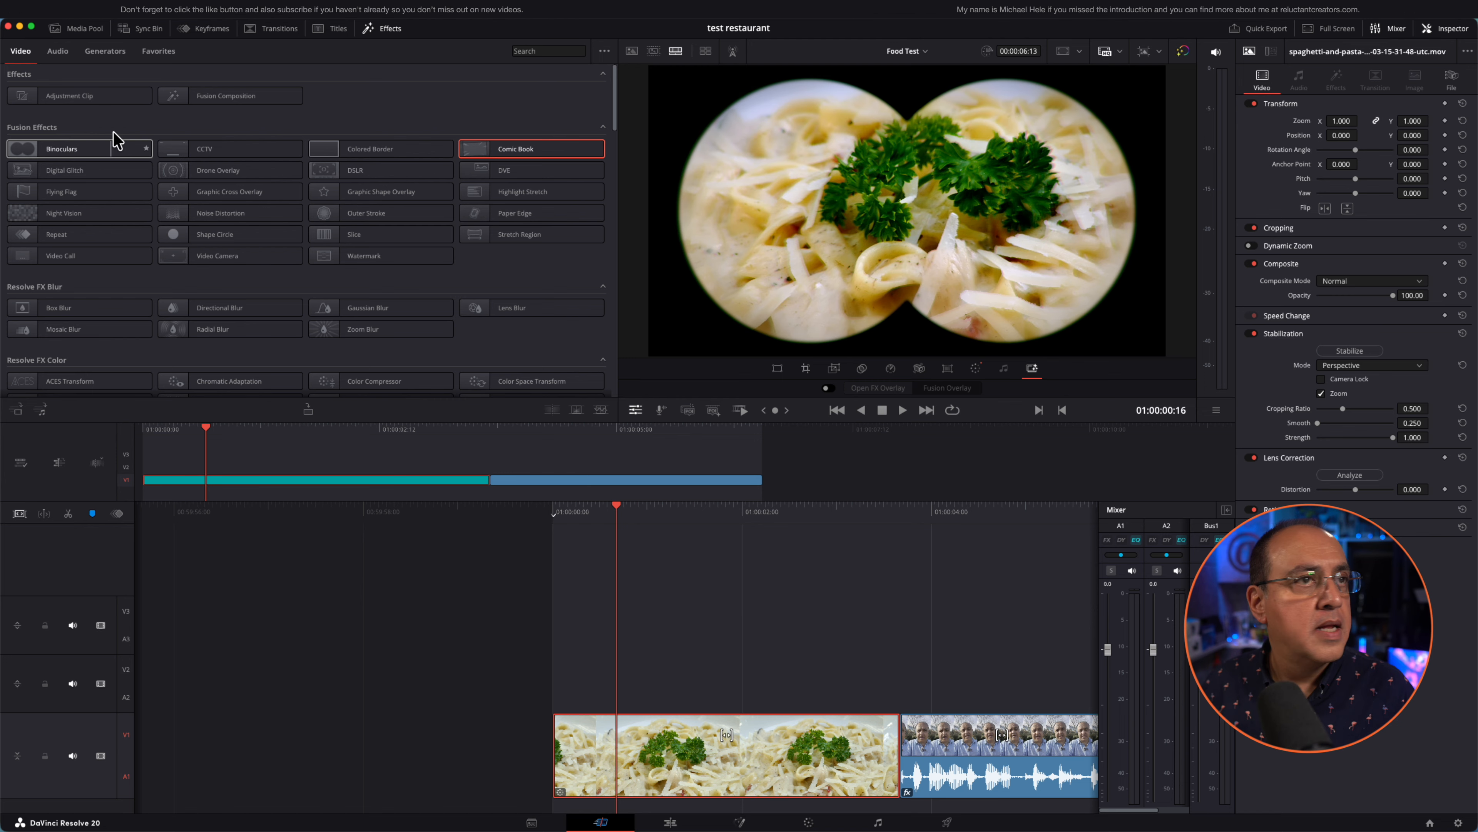
left_click_drag(116, 142, 465, 467)
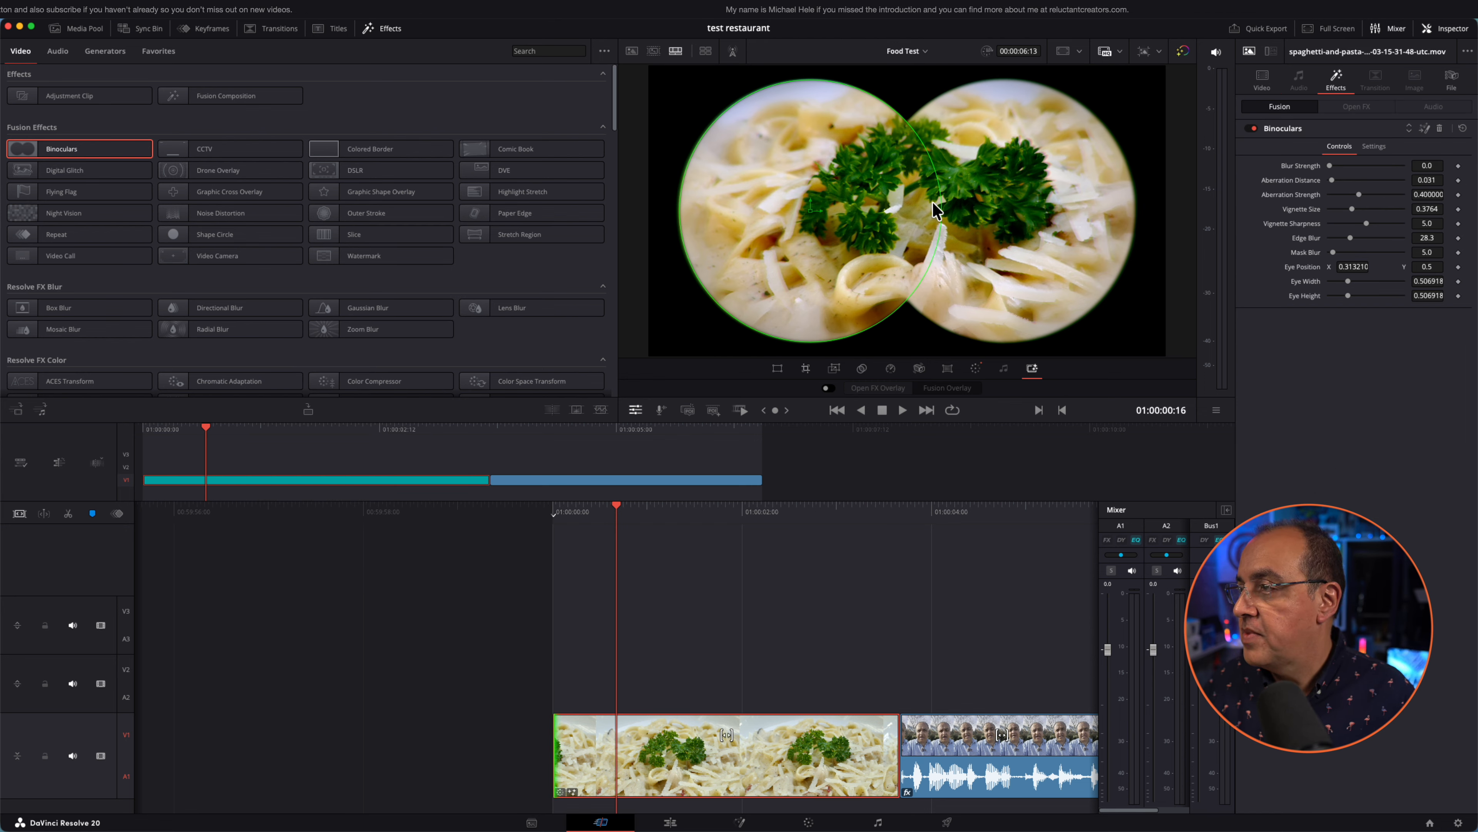
left_click(1272, 69)
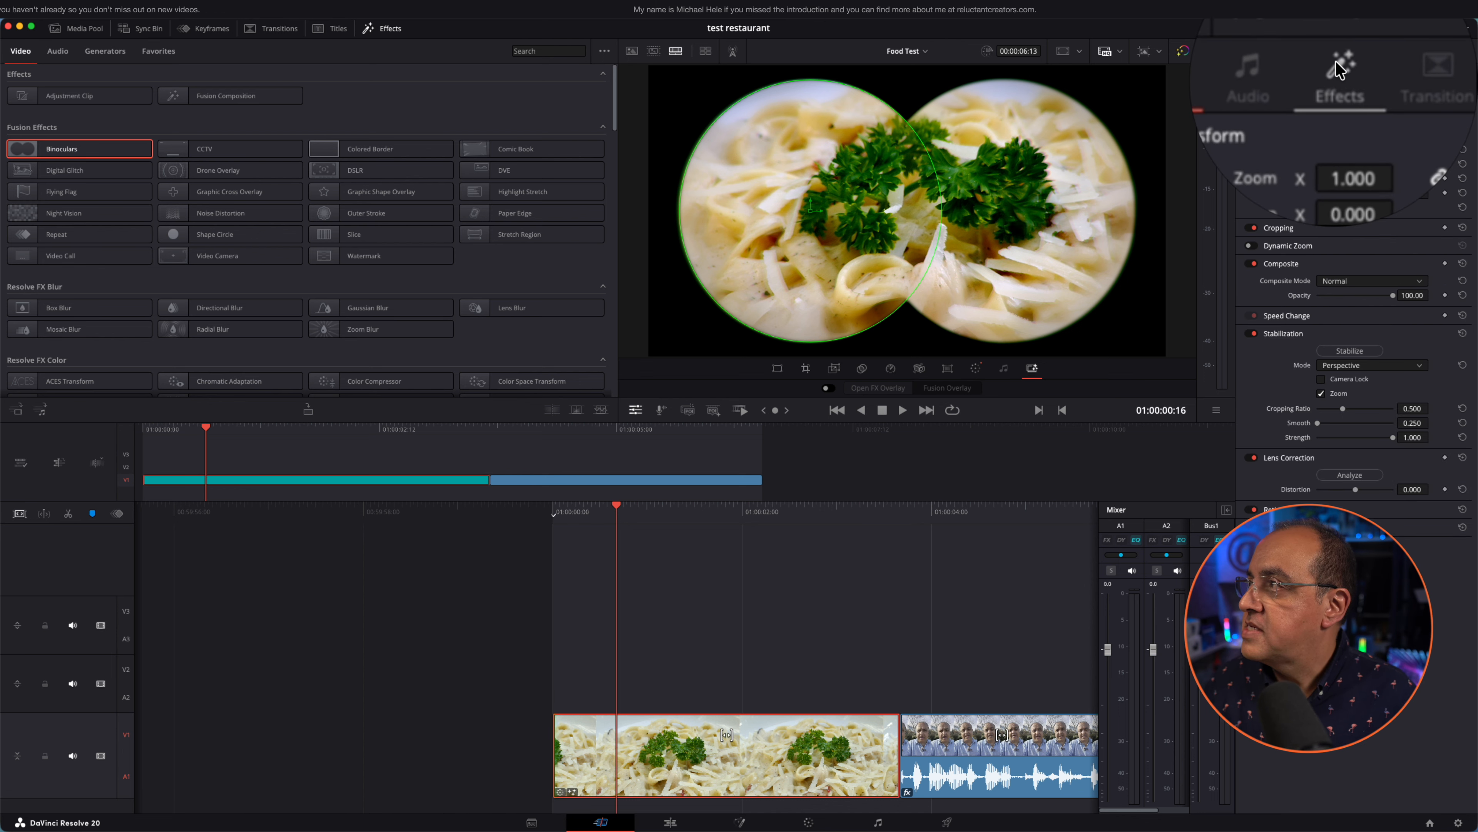
left_click(1336, 77)
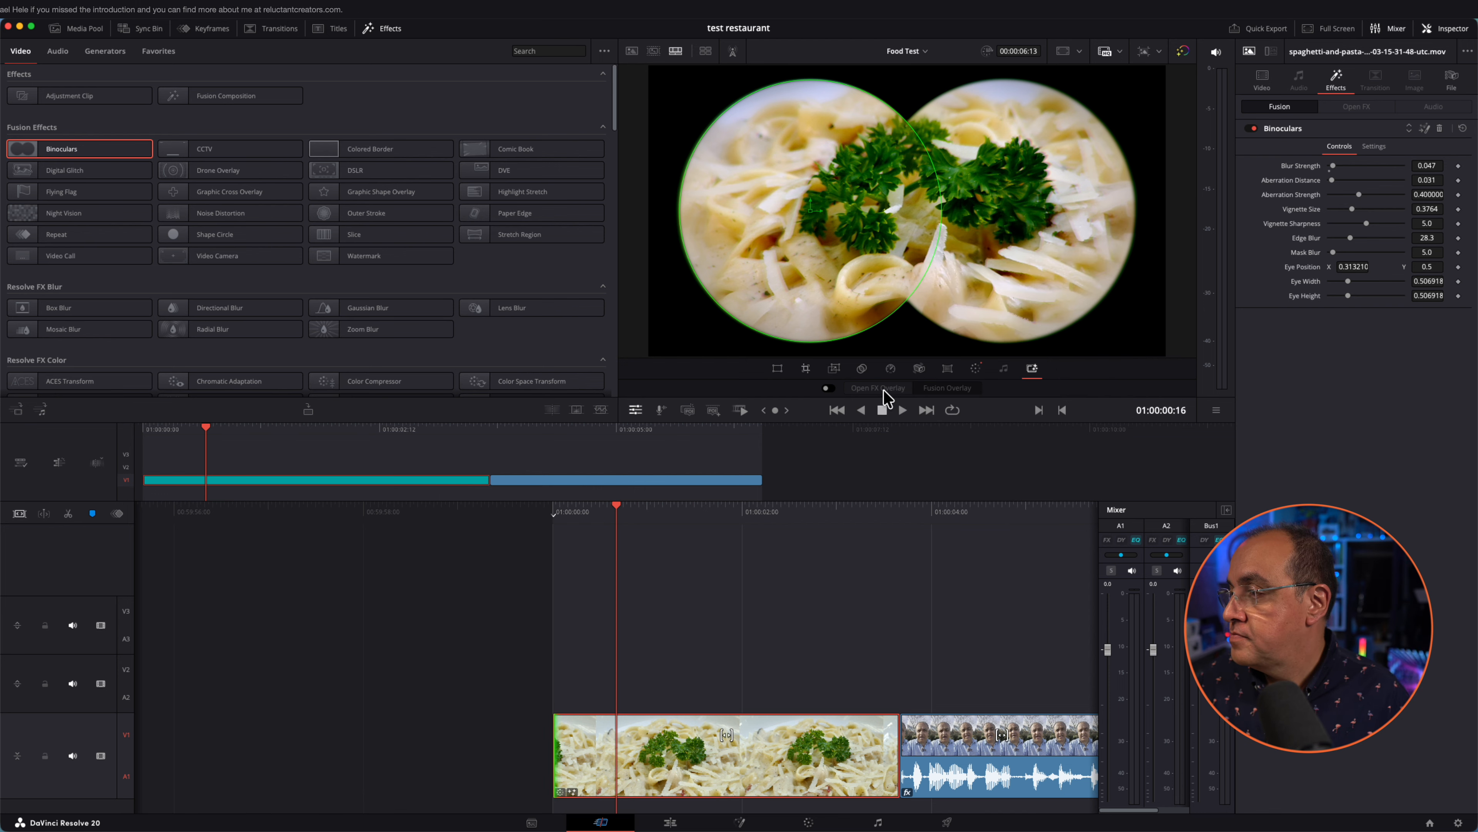
Using the Fusion overlay, move the Binoculars eye position to about X 0.285, Y 0.498, and set the vignette size to about 0.56.
left_click(826, 387)
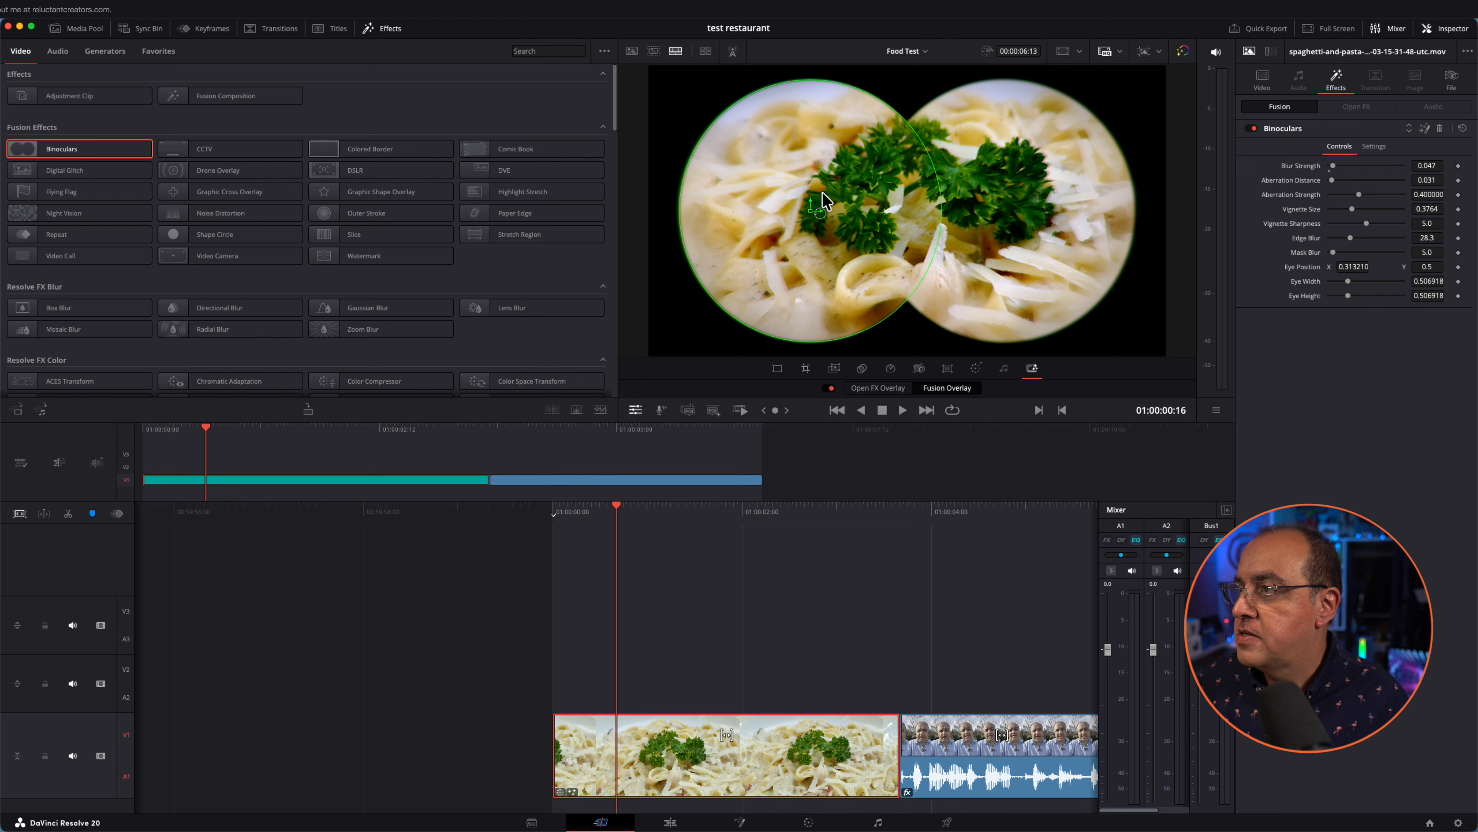
left_click_drag(814, 191, 802, 191)
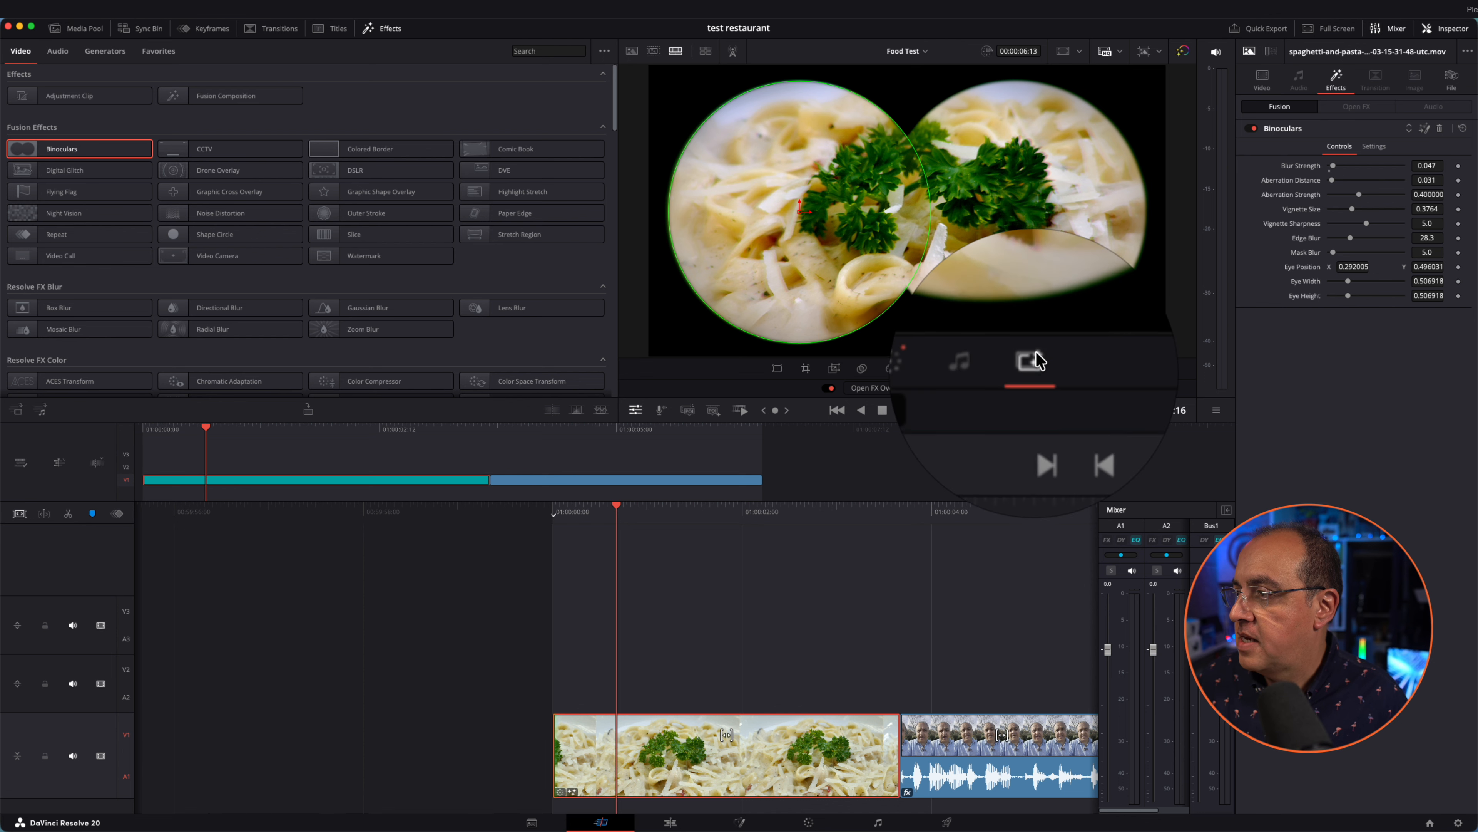
left_click(903, 386)
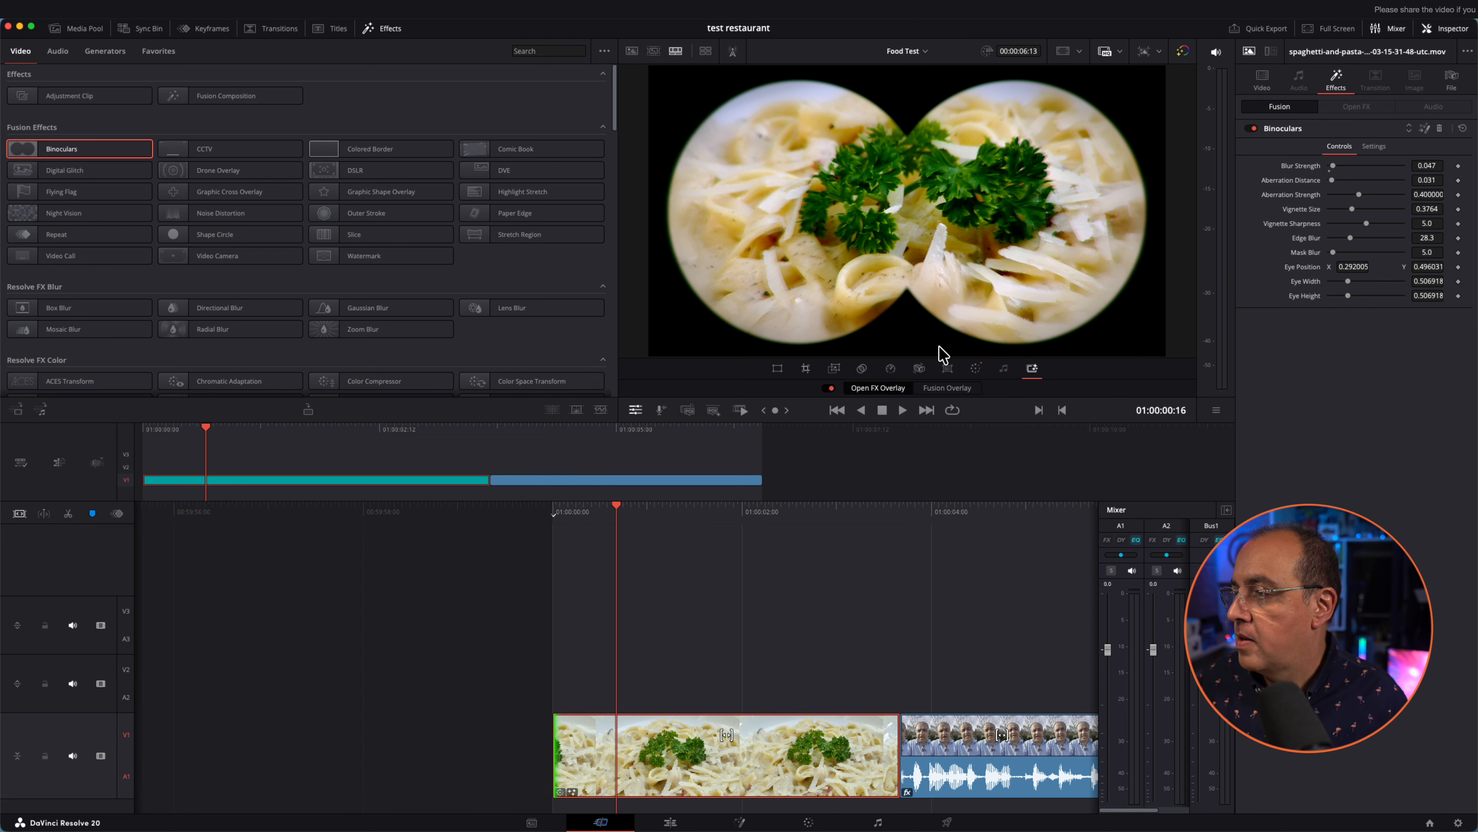
left_click(950, 384)
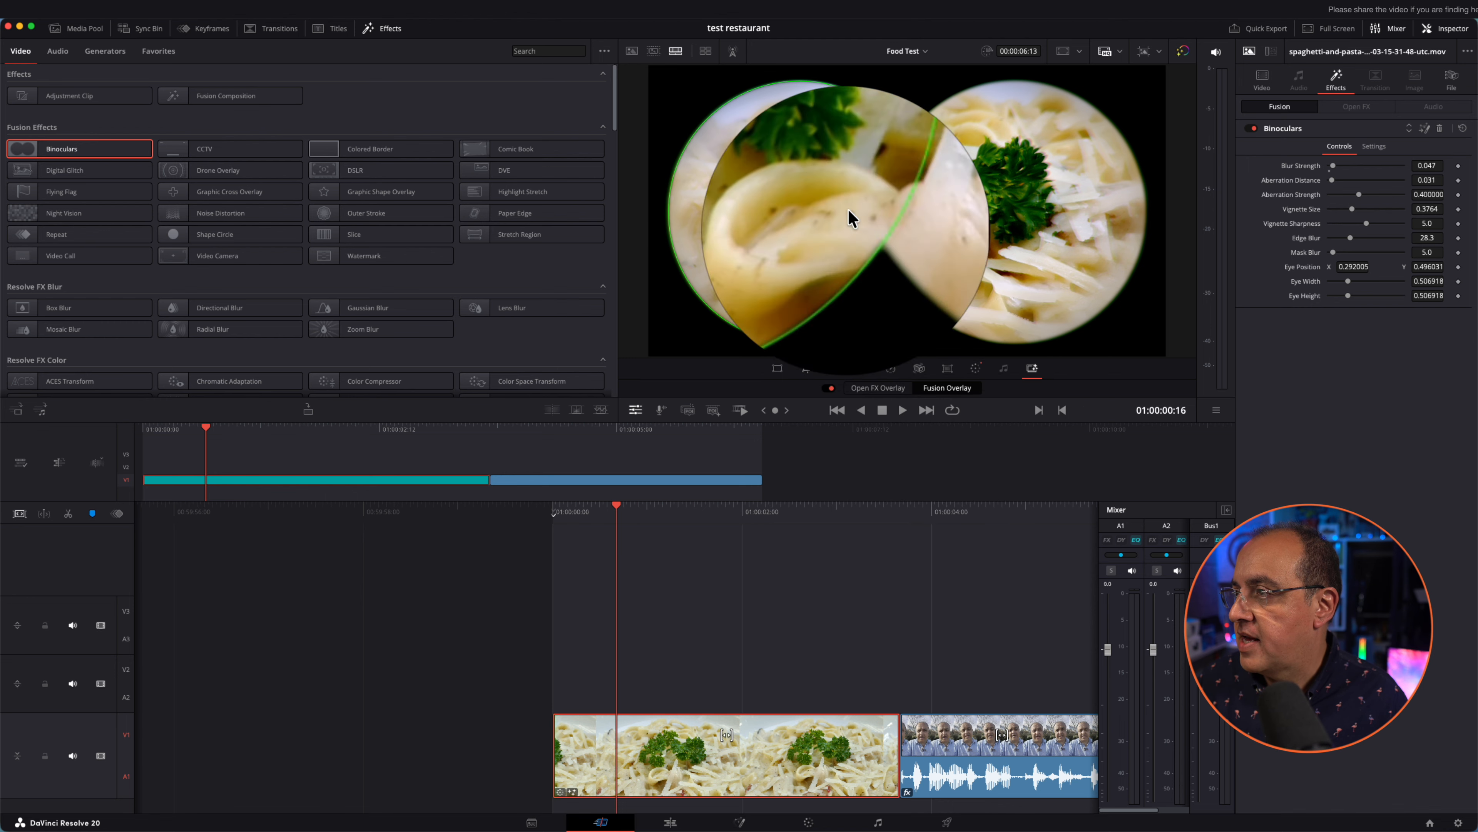
left_click_drag(811, 199, 771, 188)
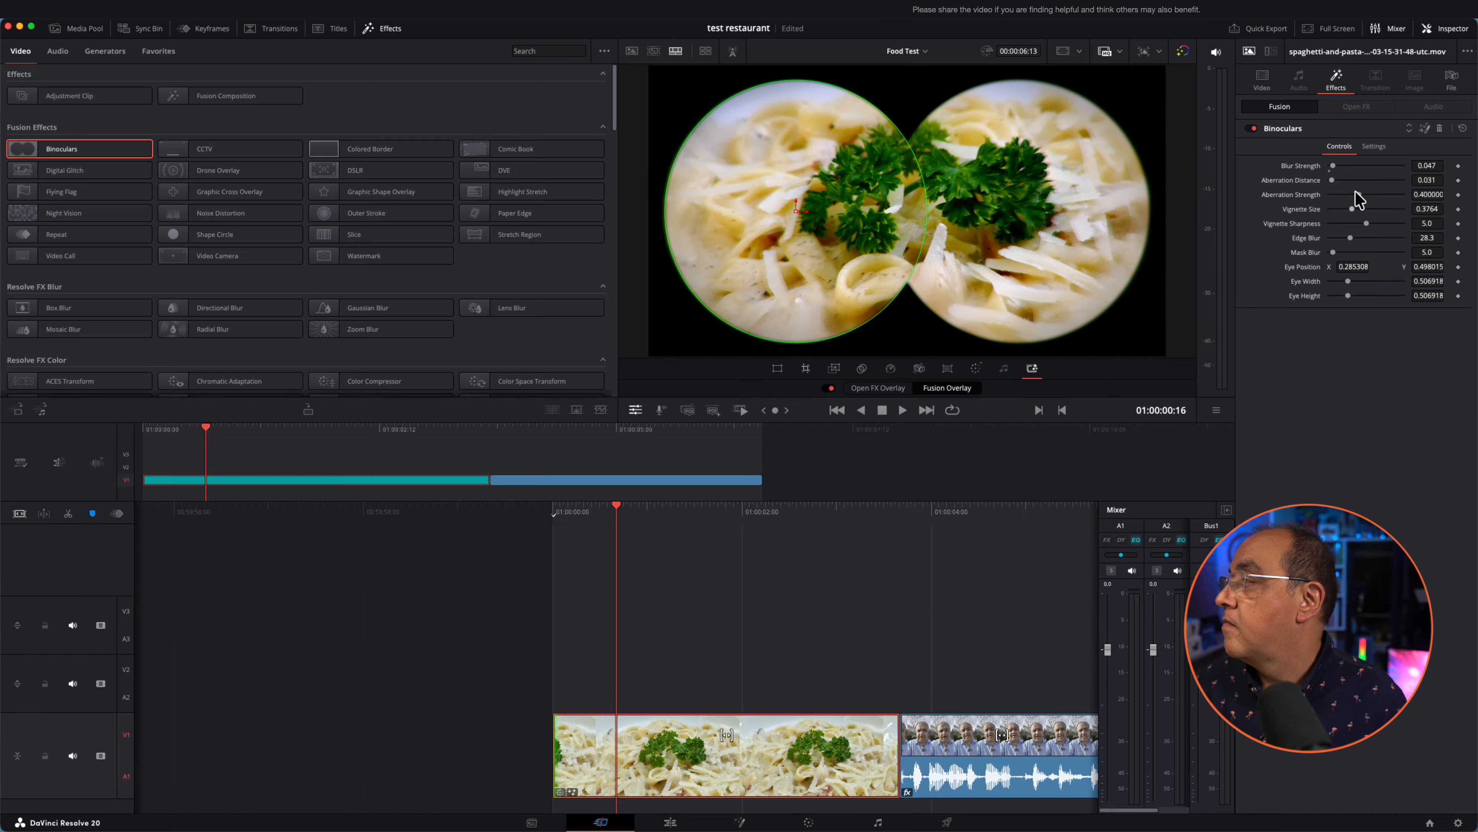
left_click_drag(1353, 210, 1368, 210)
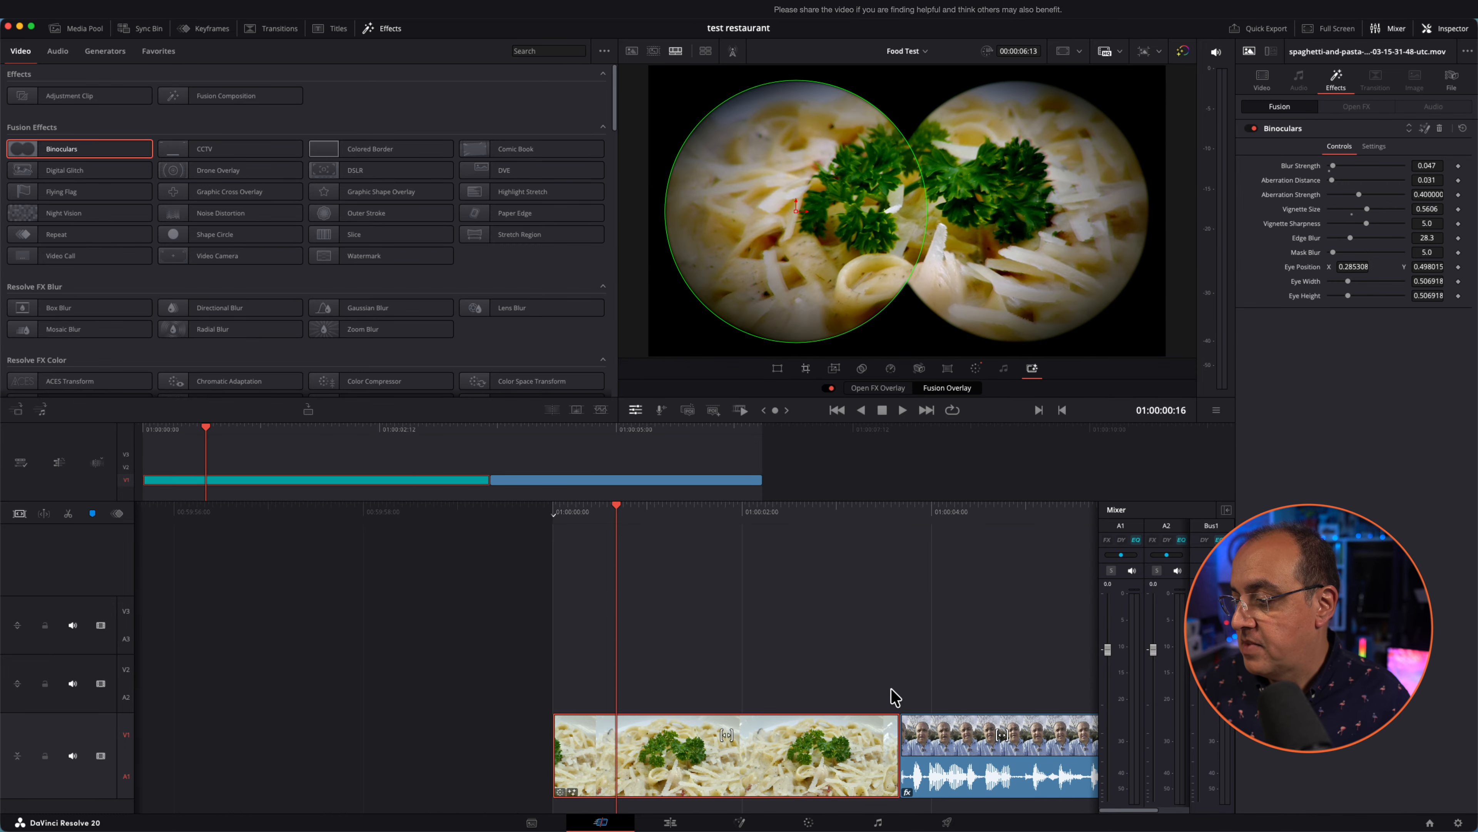
Apply the Comic Book Fusion effect to the selfie clip at about 01:00:05:03.
left_click(699, 476)
left_click(630, 424)
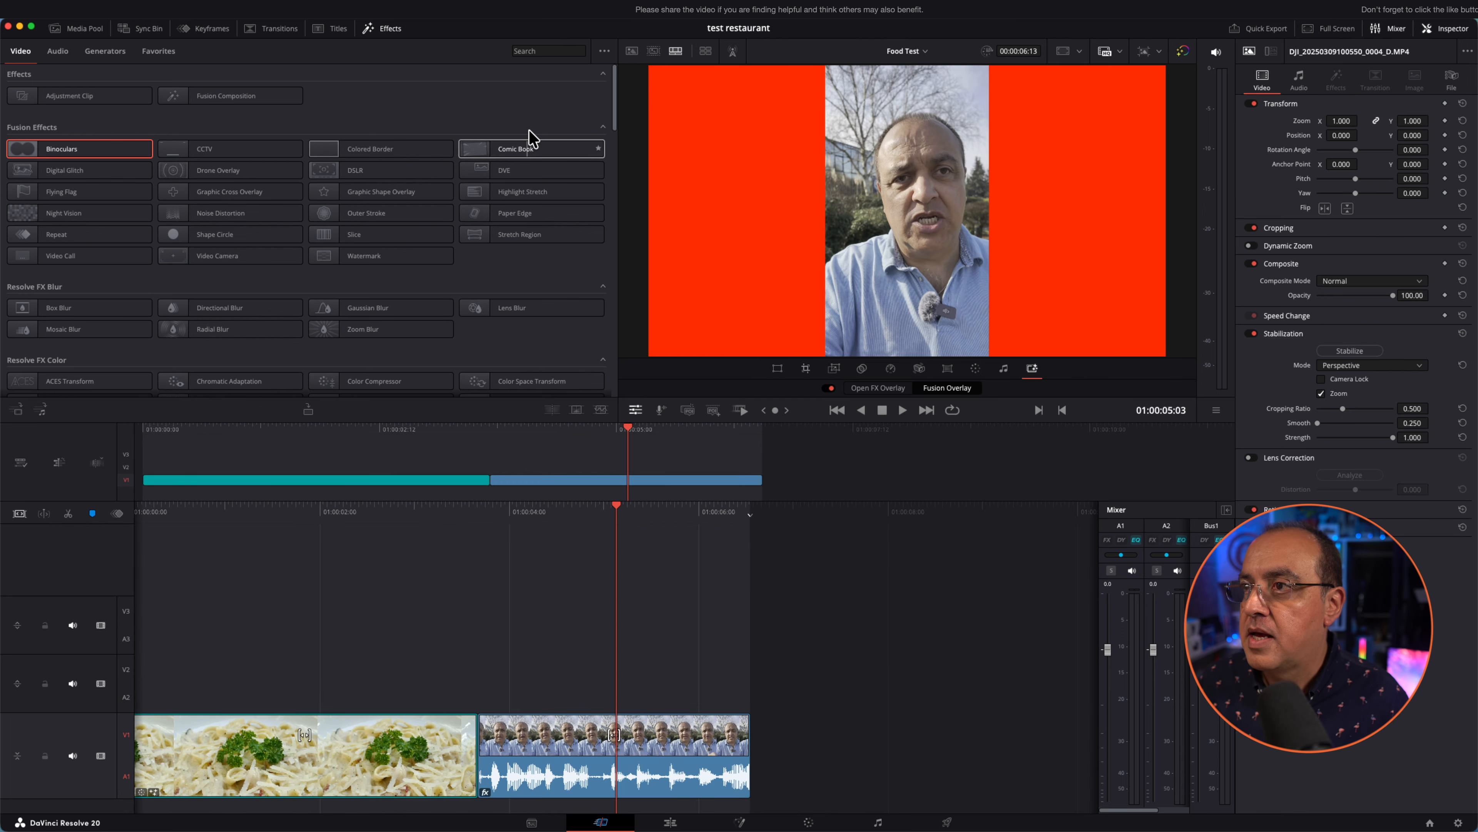
double_click(527, 147)
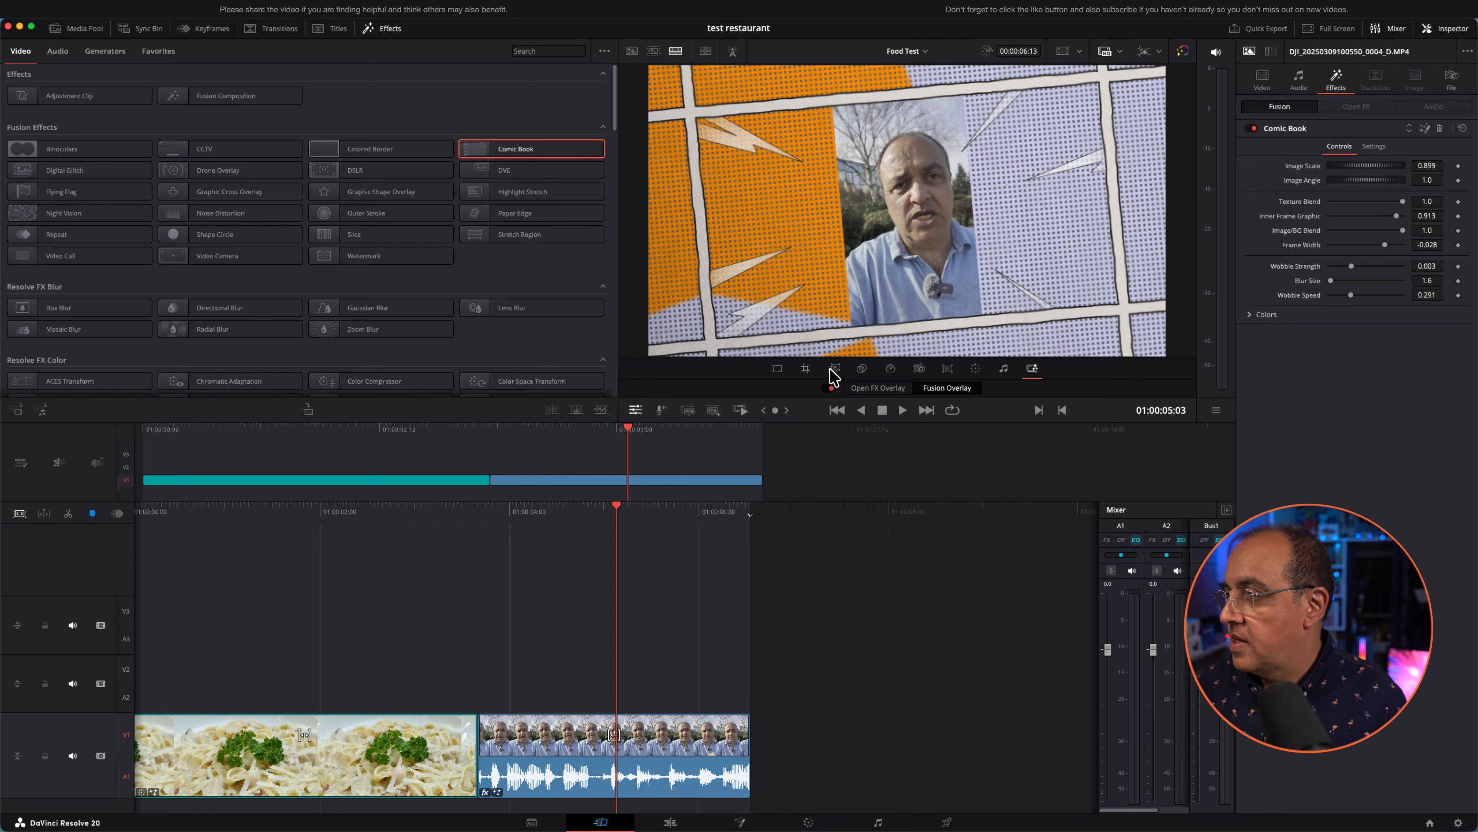
Switch the viewer overlay for the Comic Book effect from Fusion to Open FX, back to Fusion, and finally to Open FX.
left_click(854, 389)
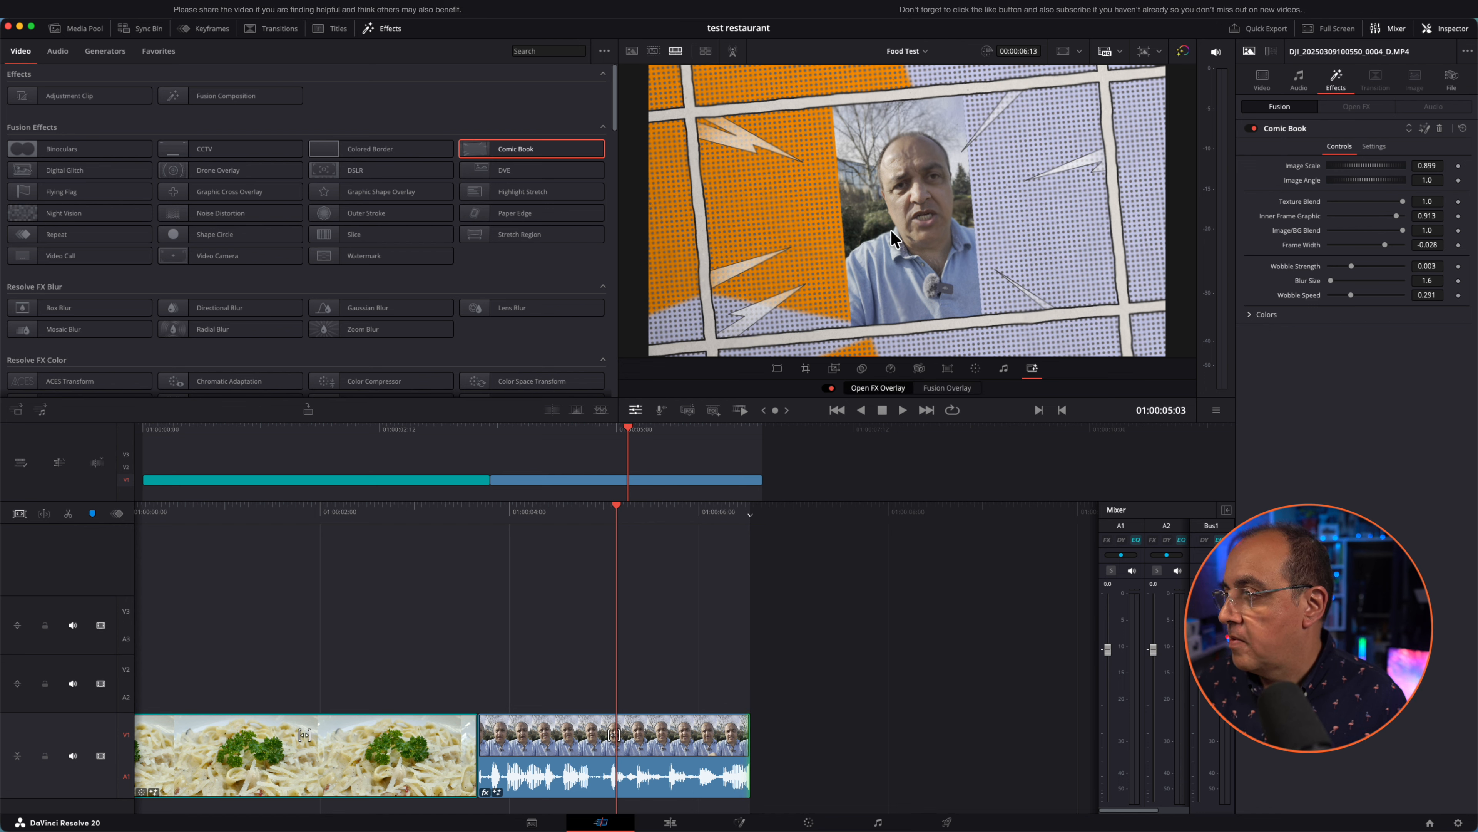
left_click(948, 387)
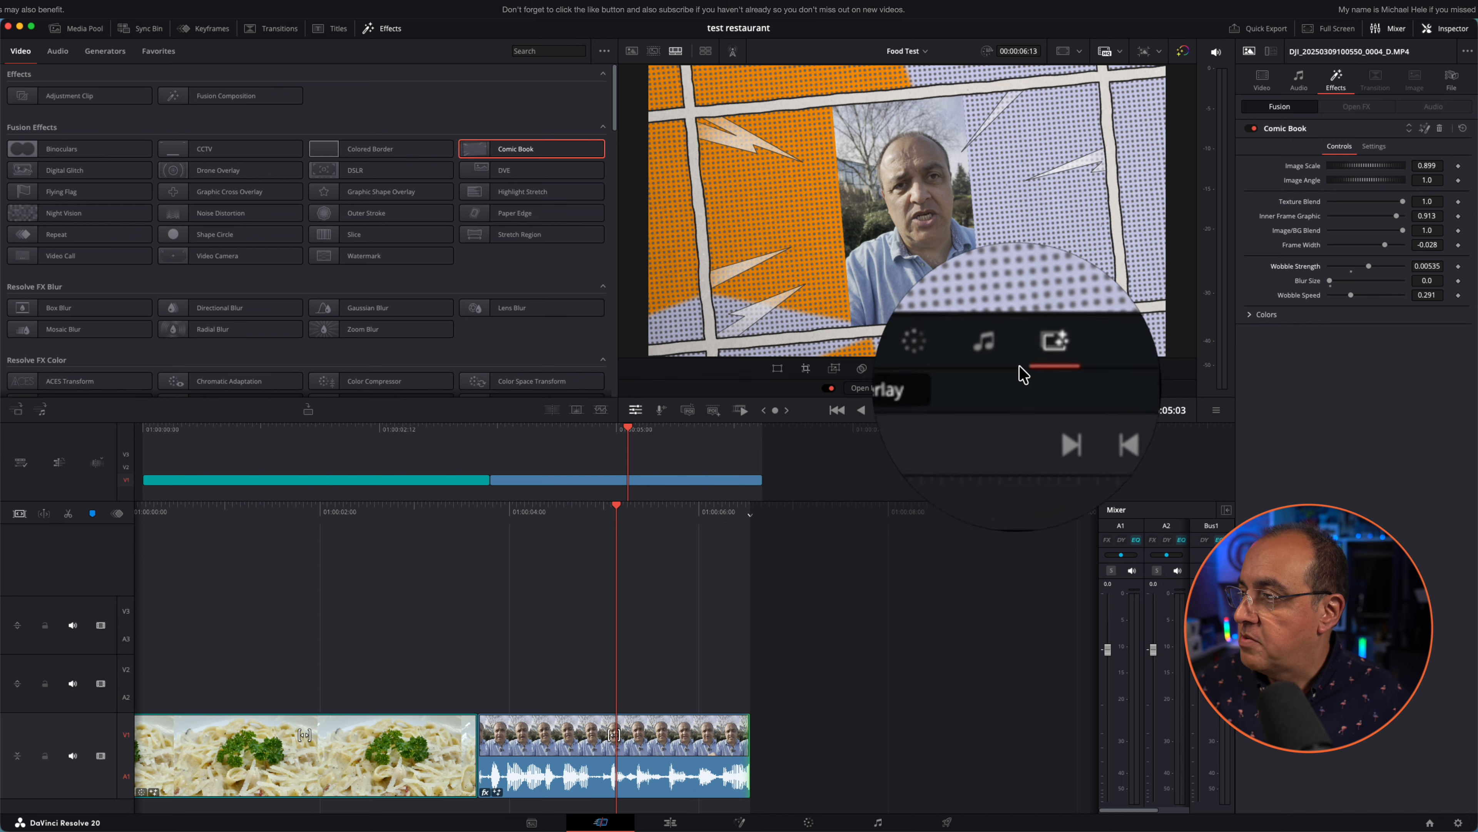
left_click(891, 386)
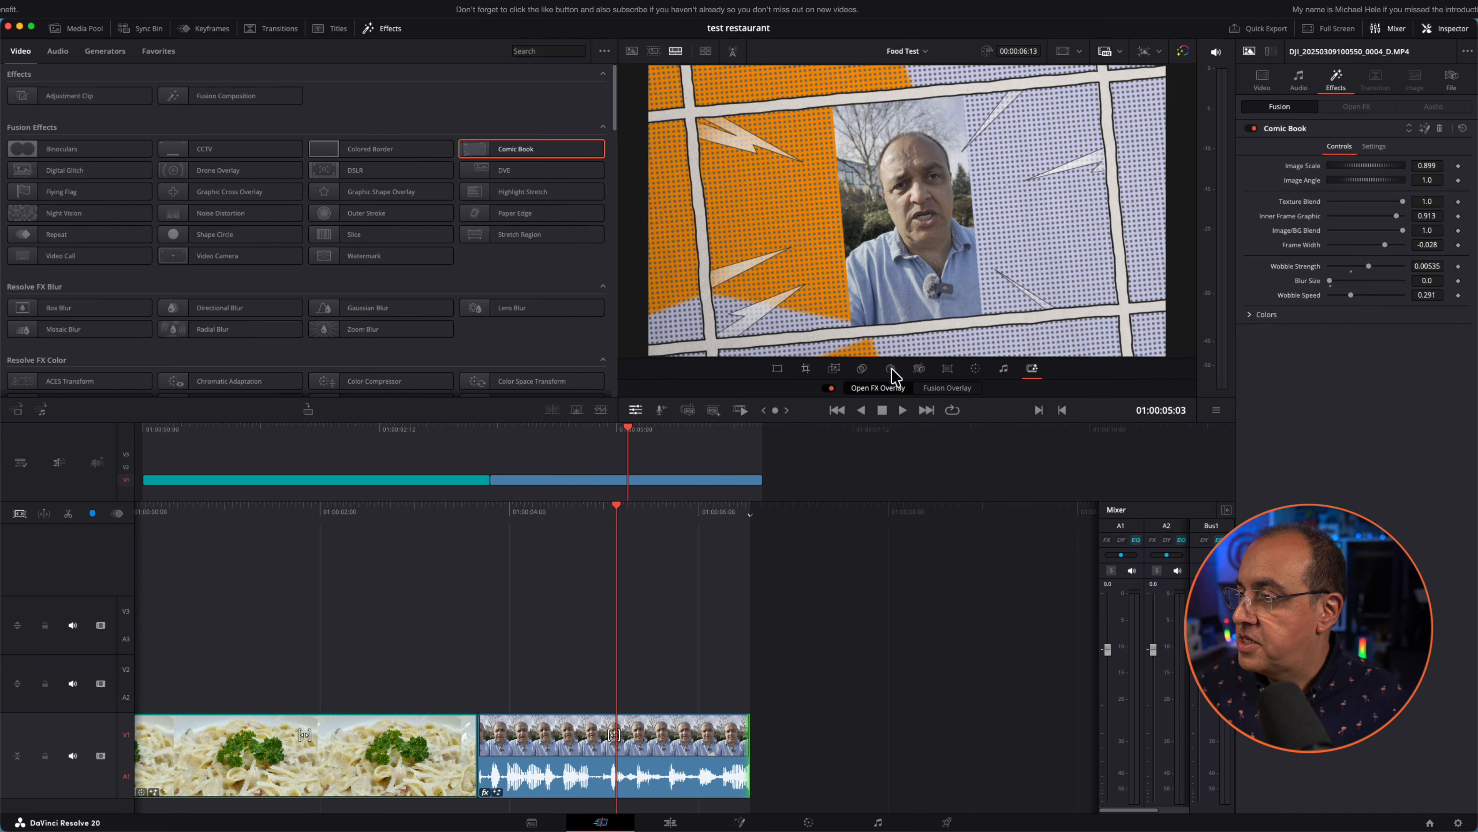